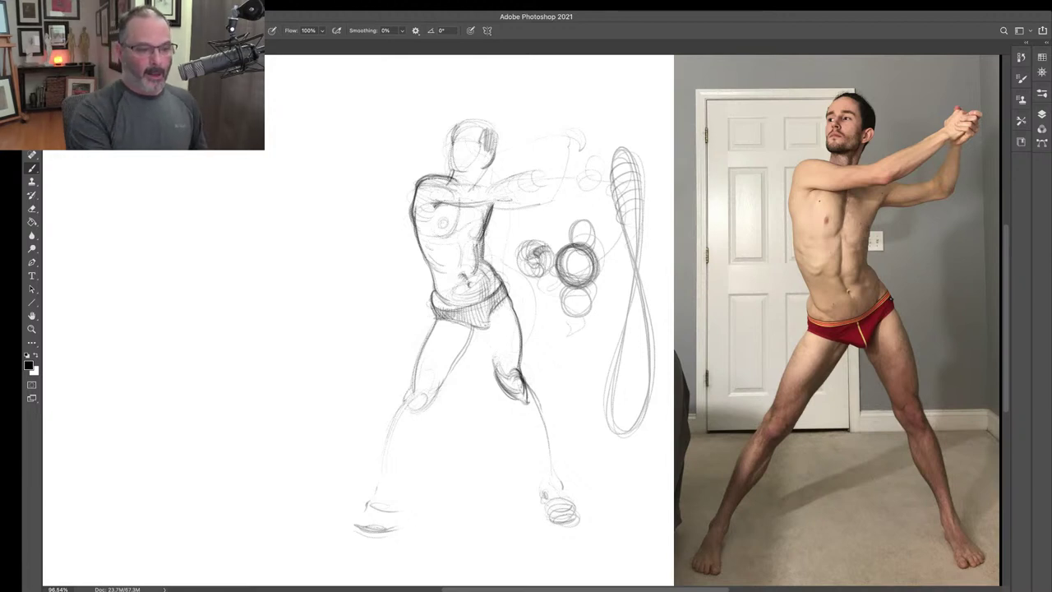
- Sketch loose practice circles and a tall looping stroke left of the figure
mouse_move(321, 189)
left_mouse_down()
mouse_move(347, 220)
mouse_move(333, 226)
mouse_move(354, 178)
mouse_move(363, 218)
mouse_move(327, 173)
mouse_move(360, 222)
left_mouse_up()
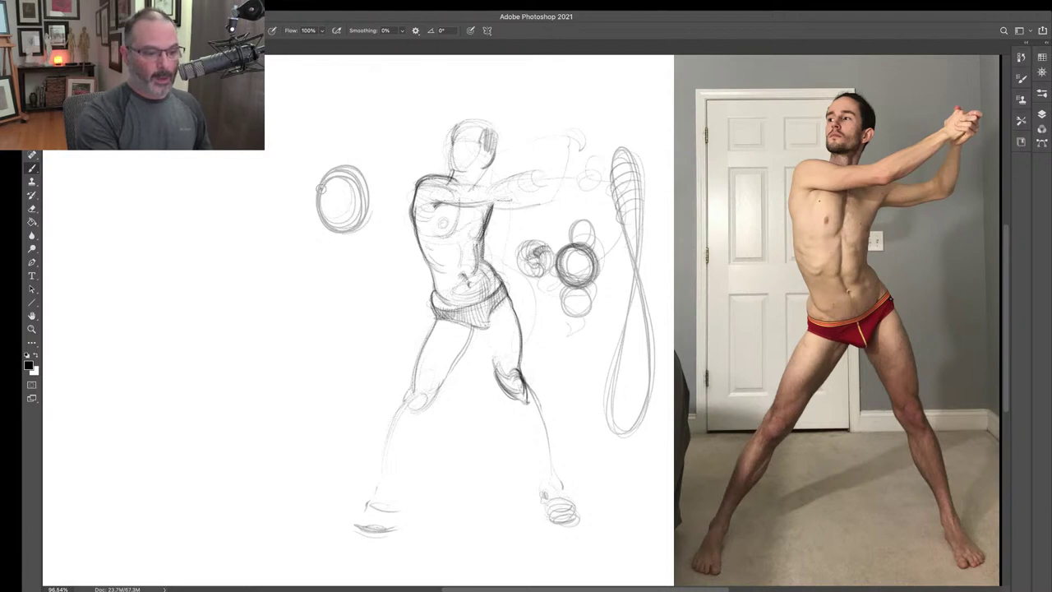
mouse_move(322, 189)
left_mouse_down()
mouse_move(367, 193)
mouse_move(346, 263)
mouse_move(344, 376)
mouse_move(318, 204)
mouse_move(326, 385)
mouse_move(320, 271)
mouse_move(299, 247)
mouse_move(317, 448)
mouse_move(300, 220)
mouse_move(330, 460)
mouse_move(318, 137)
mouse_move(305, 515)
mouse_move(303, 132)
mouse_move(311, 292)
mouse_move(298, 460)
mouse_move(298, 148)
mouse_move(321, 396)
mouse_move(305, 378)
mouse_move(299, 179)
mouse_move(331, 509)
mouse_move(312, 198)
mouse_move(316, 485)
left_mouse_up()
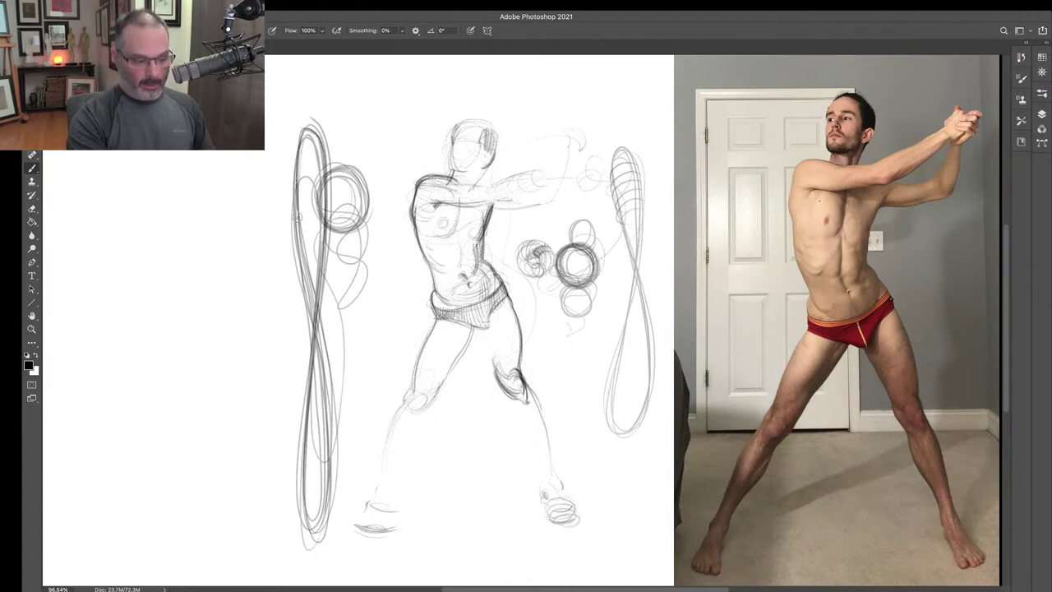
mouse_move(327, 424)
left_mouse_down()
mouse_move(299, 454)
mouse_move(321, 258)
left_mouse_up()
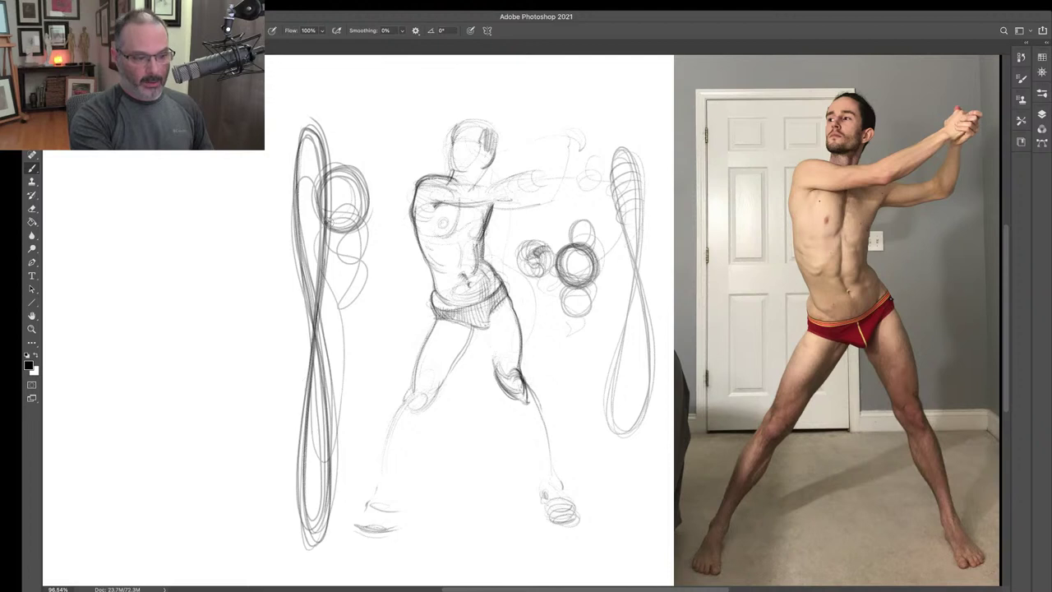
mouse_move(317, 353)
left_mouse_down()
mouse_move(303, 455)
mouse_move(327, 244)
mouse_move(307, 122)
mouse_move(295, 191)
mouse_move(333, 403)
mouse_move(327, 535)
mouse_move(295, 147)
left_mouse_up()
mouse_move(316, 369)
left_mouse_down()
mouse_move(369, 284)
mouse_move(337, 234)
mouse_move(361, 276)
mouse_move(349, 255)
mouse_move(352, 271)
mouse_move(331, 264)
mouse_move(341, 235)
mouse_move(337, 295)
mouse_move(366, 311)
mouse_move(333, 297)
mouse_move(362, 276)
mouse_move(333, 292)
left_mouse_up()
left_click_drag(339, 352, 374, 368)
left_click_drag(374, 222, 398, 337)
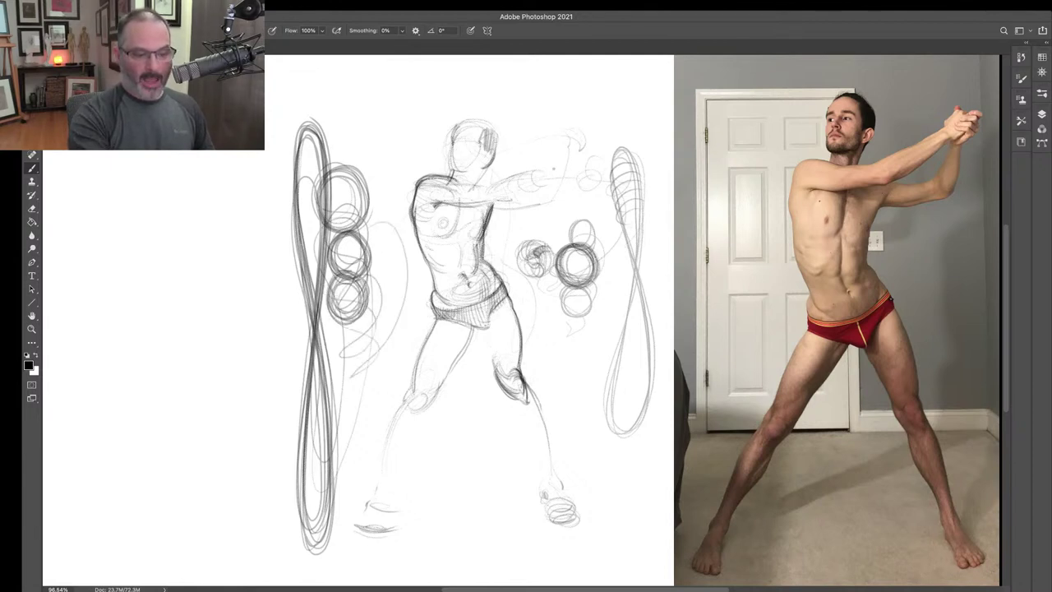
- Add gesture strokes over the torso, chest and thigh, plus a long vertical line beside the leg
mouse_move(381, 325)
left_mouse_down()
mouse_move(416, 239)
mouse_move(420, 173)
mouse_move(443, 268)
left_mouse_up()
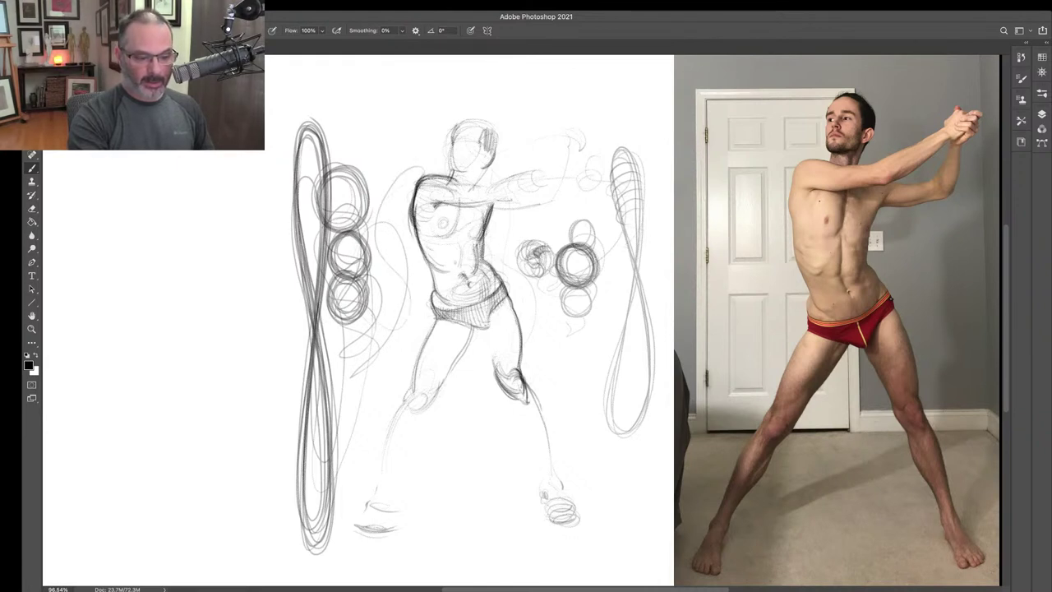
left_click_drag(419, 226, 452, 274)
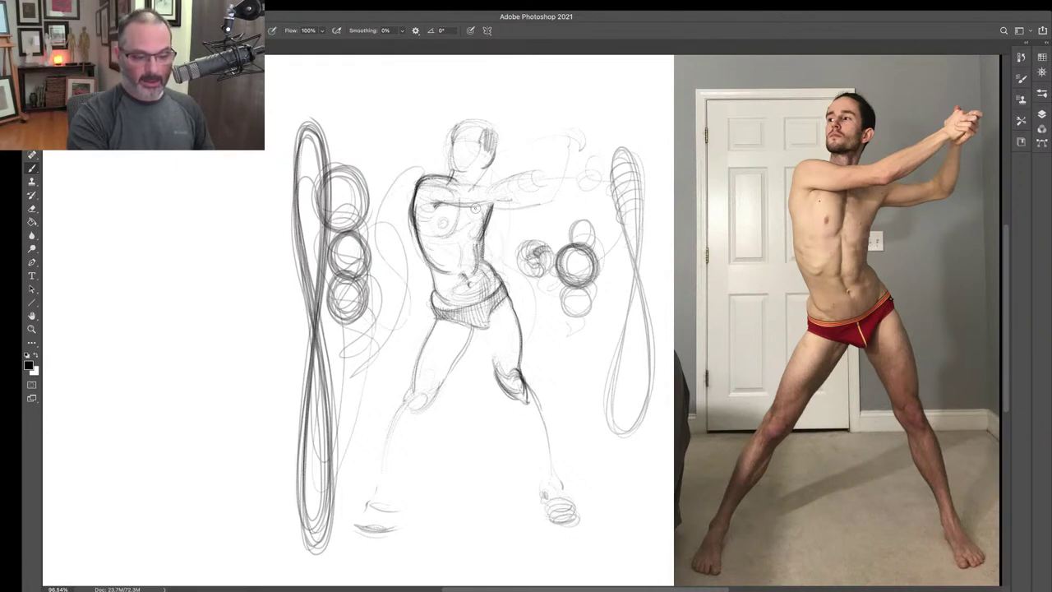
mouse_move(476, 208)
left_mouse_down()
mouse_move(438, 275)
mouse_move(475, 228)
mouse_move(458, 272)
mouse_move(445, 211)
mouse_move(497, 264)
mouse_move(420, 288)
mouse_move(415, 342)
mouse_move(481, 337)
mouse_move(411, 334)
mouse_move(404, 314)
mouse_move(387, 338)
mouse_move(365, 315)
left_mouse_up()
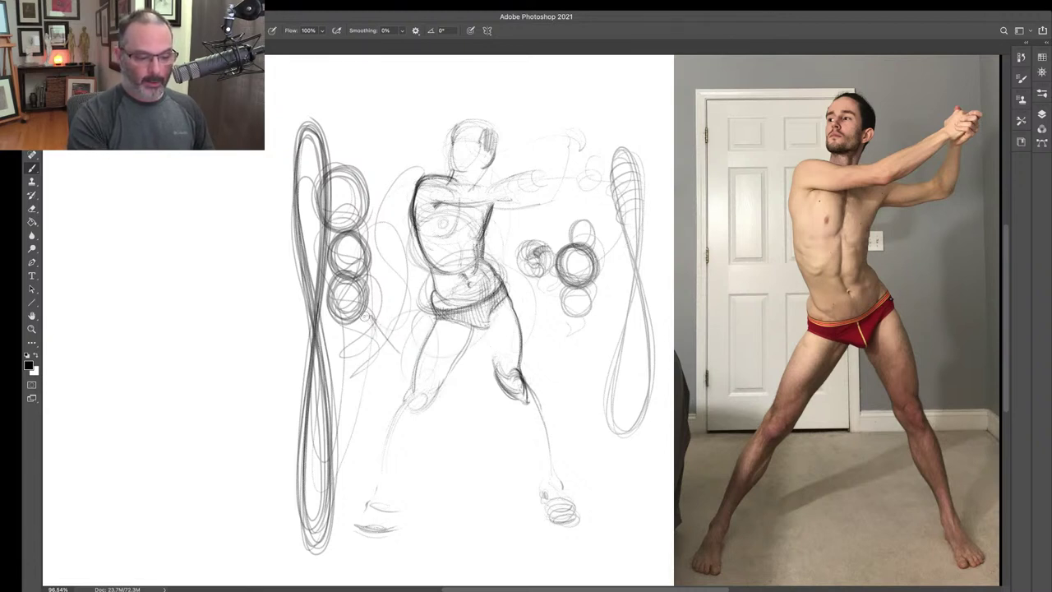
left_click_drag(435, 317, 409, 406)
left_click_drag(429, 335, 415, 376)
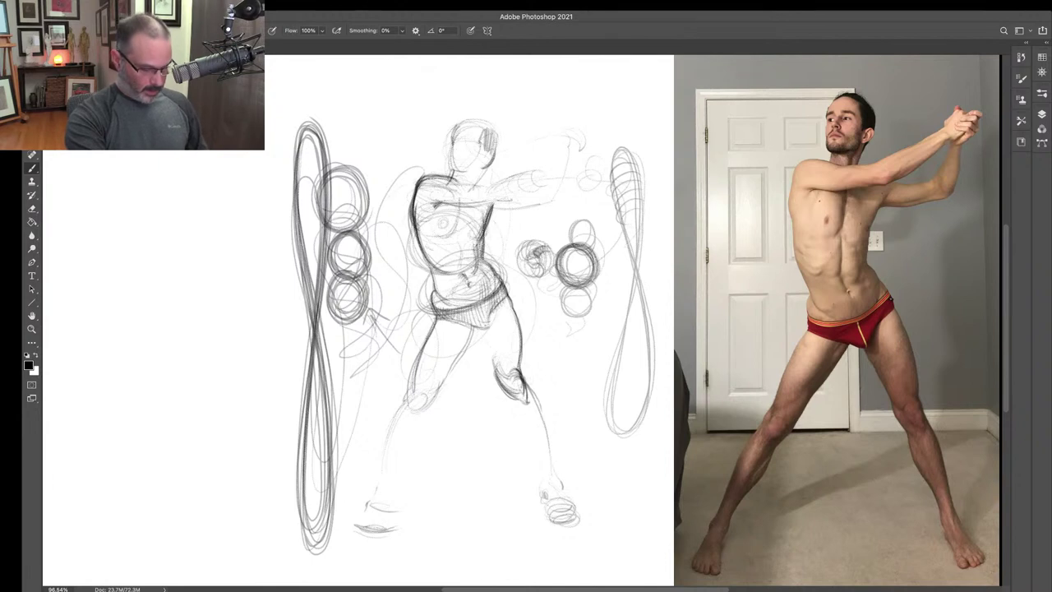
mouse_move(411, 219)
left_mouse_down()
mouse_move(413, 509)
mouse_move(426, 523)
left_mouse_up()
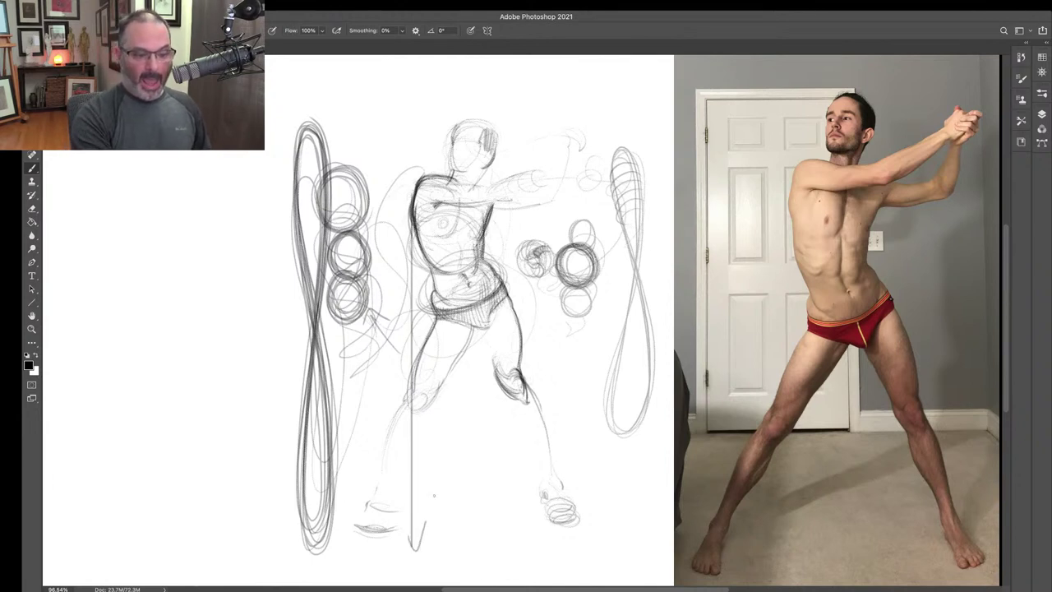
- Stroke a centre line down the torso and scribble a new circle below the right-hand circles
left_click_drag(448, 204, 452, 306)
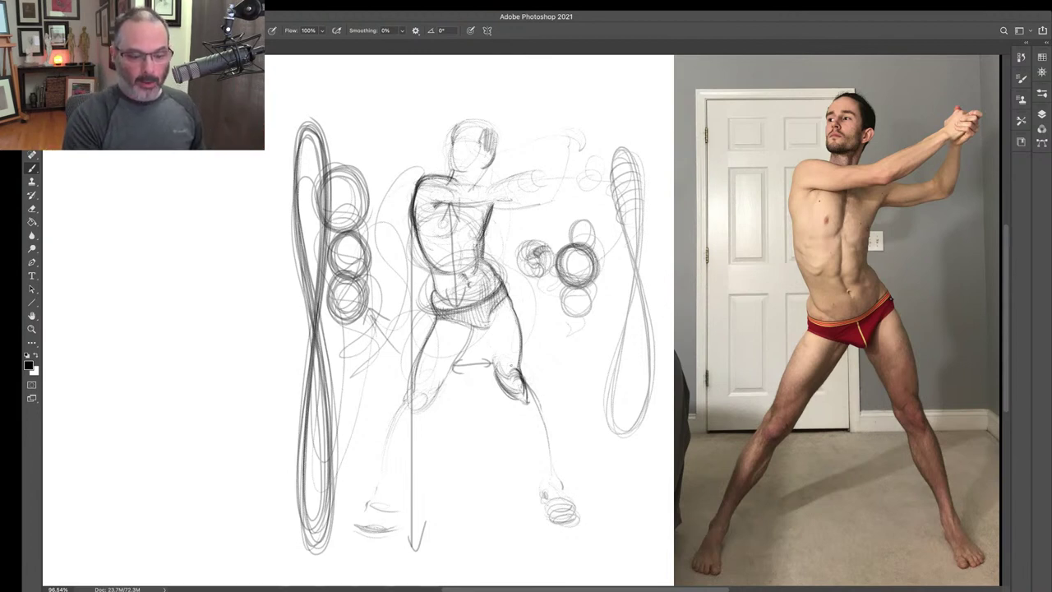
mouse_move(574, 348)
left_mouse_down()
mouse_move(544, 329)
mouse_move(571, 352)
mouse_move(563, 338)
mouse_move(570, 348)
mouse_move(569, 337)
mouse_move(585, 330)
mouse_move(566, 358)
mouse_move(550, 362)
left_mouse_up()
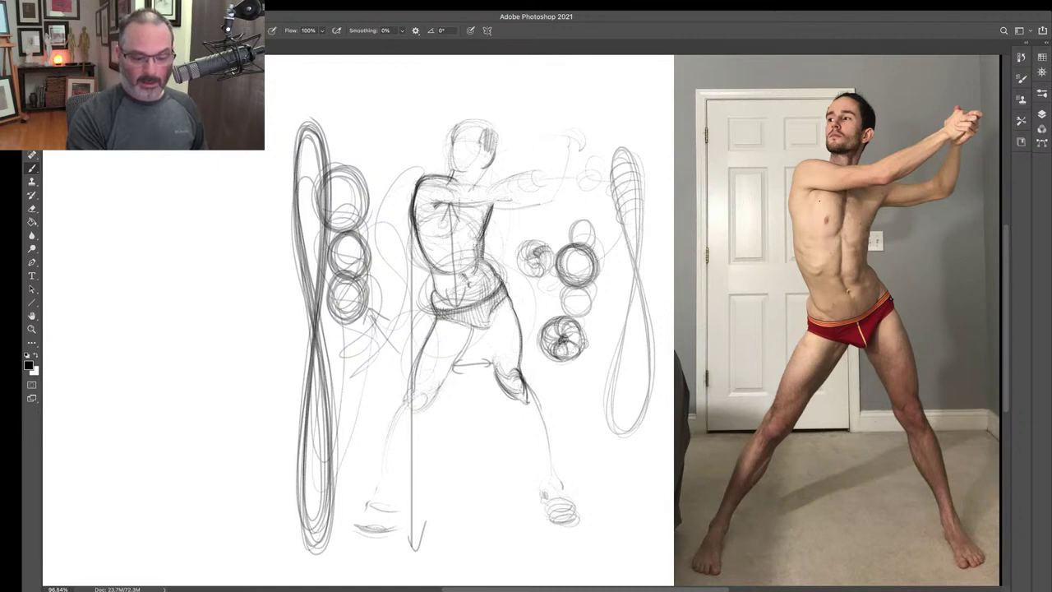
mouse_move(545, 321)
left_mouse_down()
mouse_move(587, 346)
mouse_move(545, 358)
left_mouse_up()
- Shade inside the lower circle, then make white the foreground colour and undo a stray stroke
left_click_drag(583, 319, 572, 332)
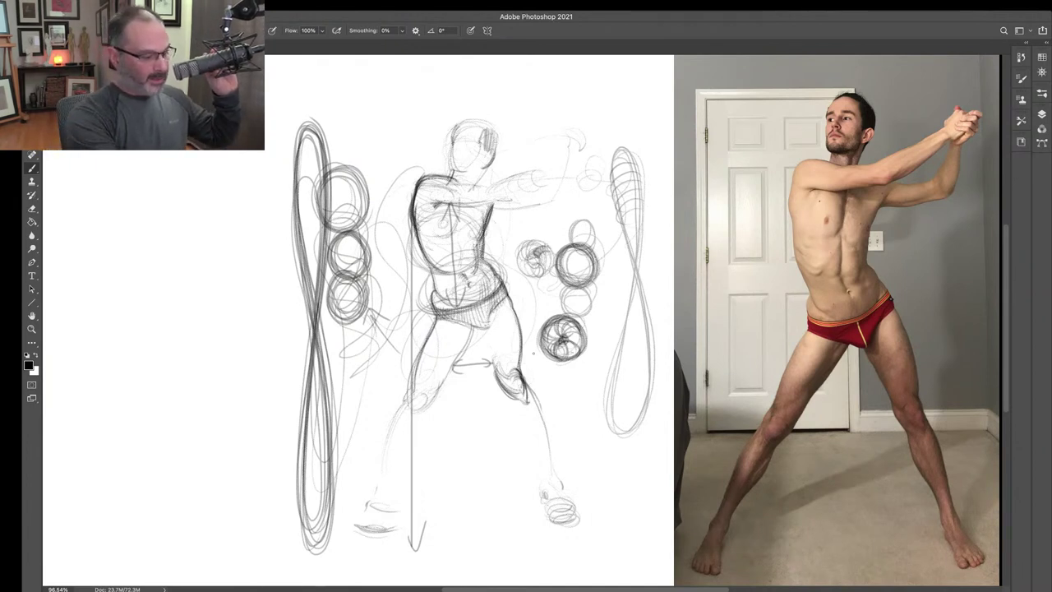
left_click(36, 355)
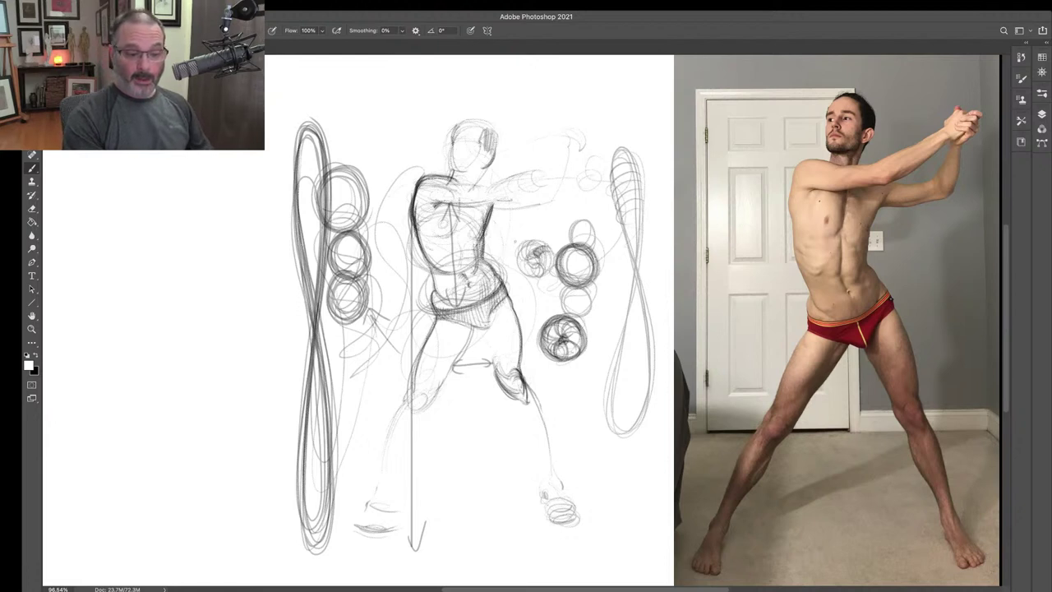
mouse_move(514, 219)
left_mouse_down()
mouse_move(533, 246)
mouse_move(579, 132)
mouse_move(567, 218)
left_mouse_up()
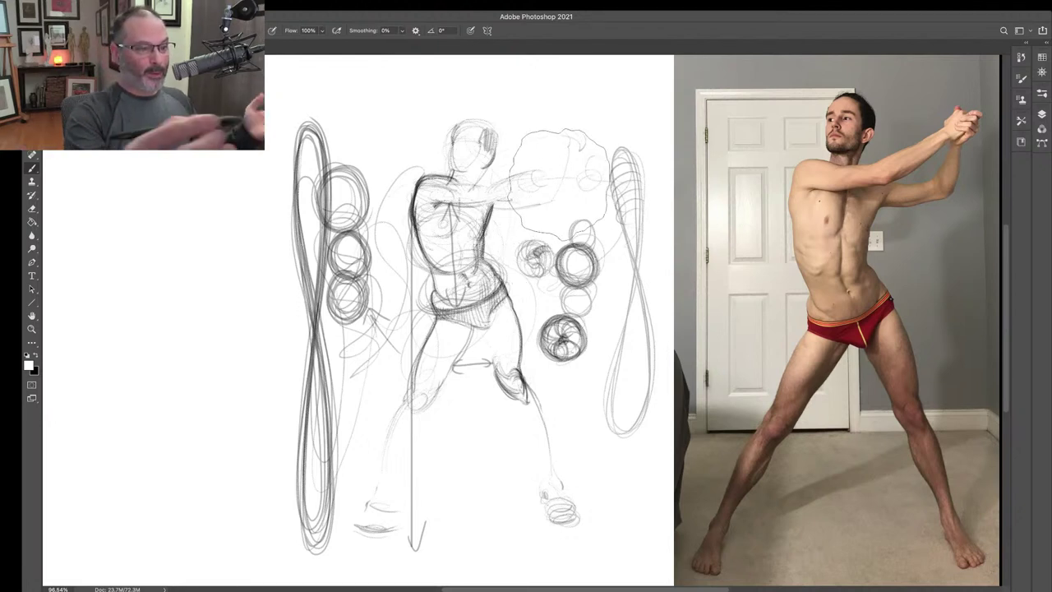
key("ctrl+z")
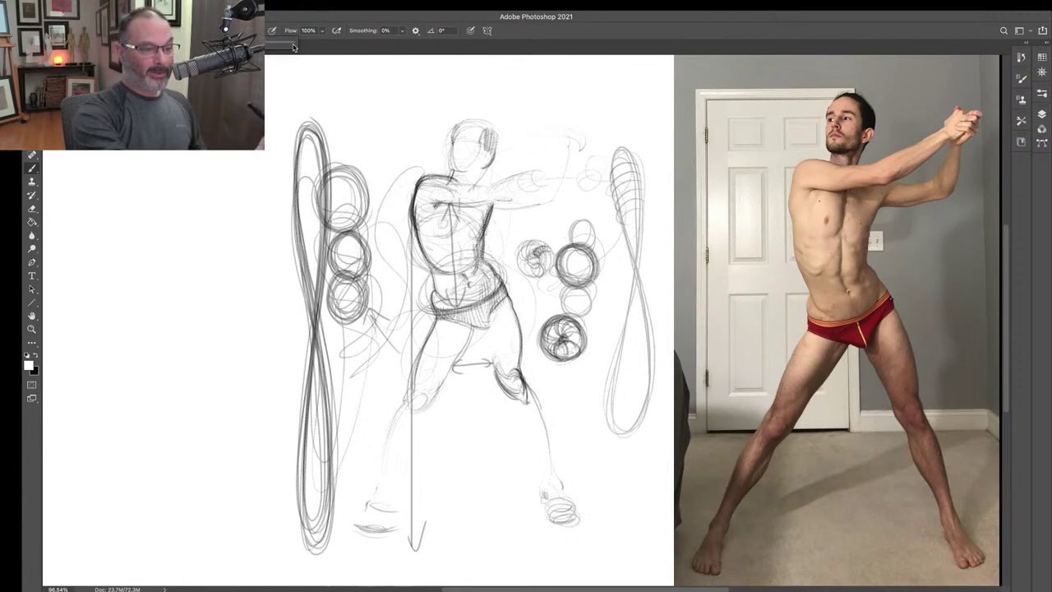
- Paint white over the practice sketch to wipe the canvas clean
mouse_move(428, 162)
left_mouse_down()
mouse_move(499, 253)
mouse_move(551, 159)
mouse_move(615, 129)
mouse_move(622, 348)
mouse_move(444, 456)
mouse_move(347, 131)
mouse_move(298, 195)
mouse_move(312, 481)
mouse_move(530, 406)
mouse_move(542, 460)
mouse_move(399, 239)
left_mouse_up()
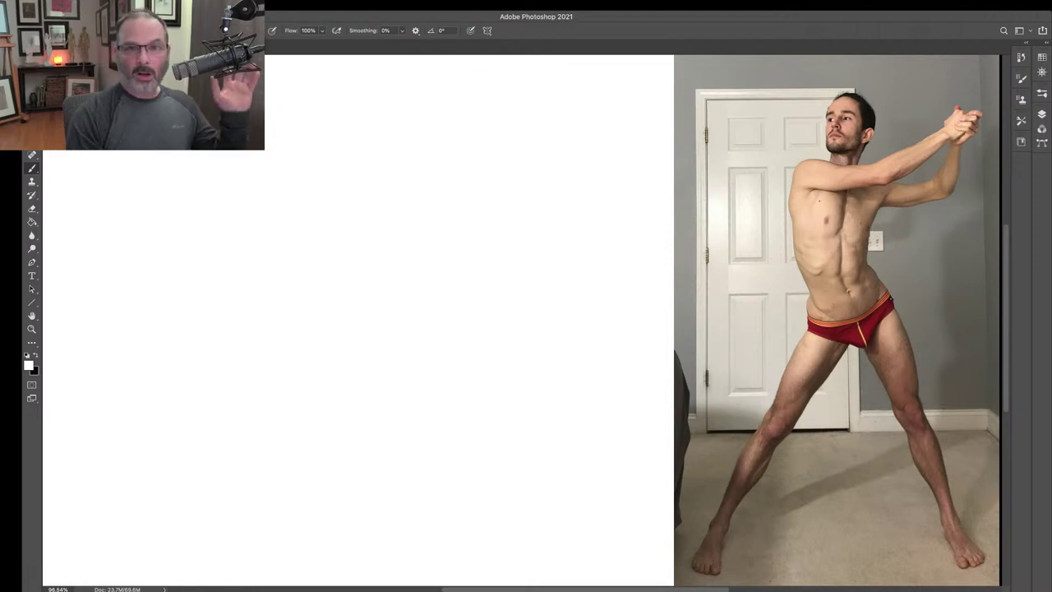
mouse_move(458, 276)
left_mouse_down()
mouse_move(478, 234)
mouse_move(507, 228)
mouse_move(495, 226)
left_mouse_up()
key("ctrl+z")
- Switch back to black, shrink the brush to a fine tip and draw two light ovals top left
key("x")
key("ctrl+z")
key("bracketleft")
key("bracketleft")
key("bracketleft")
key("bracketleft")
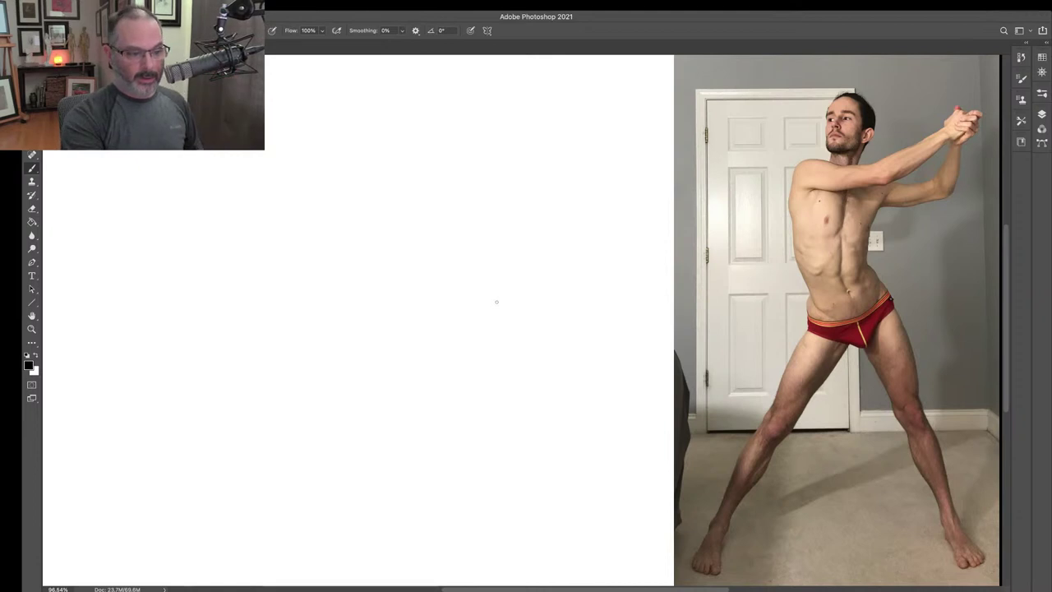
left_click_drag(304, 166, 335, 210)
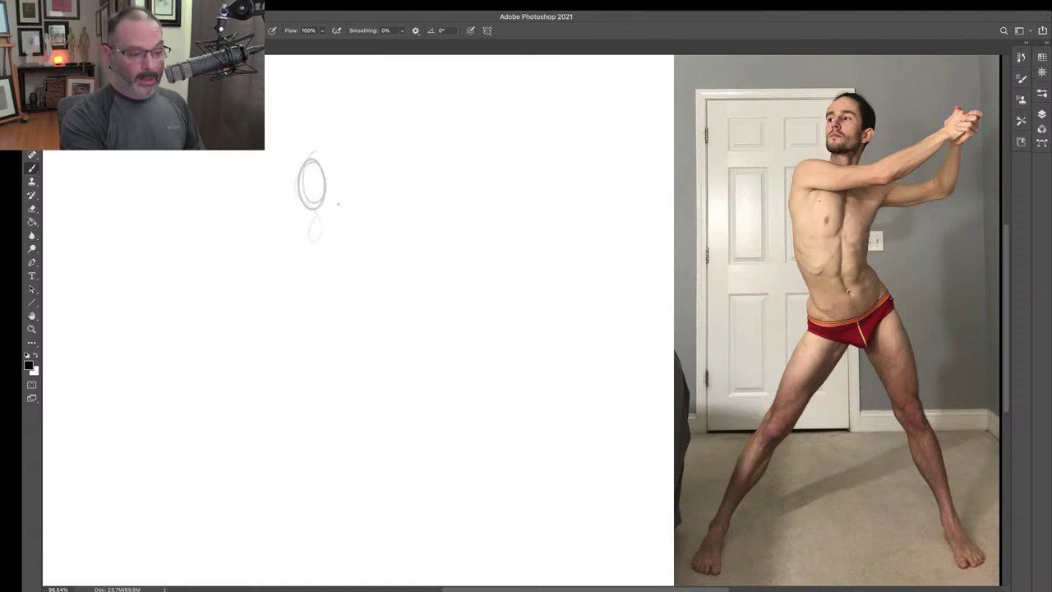
mouse_move(333, 195)
left_mouse_down()
mouse_move(344, 233)
mouse_move(348, 215)
left_mouse_up()
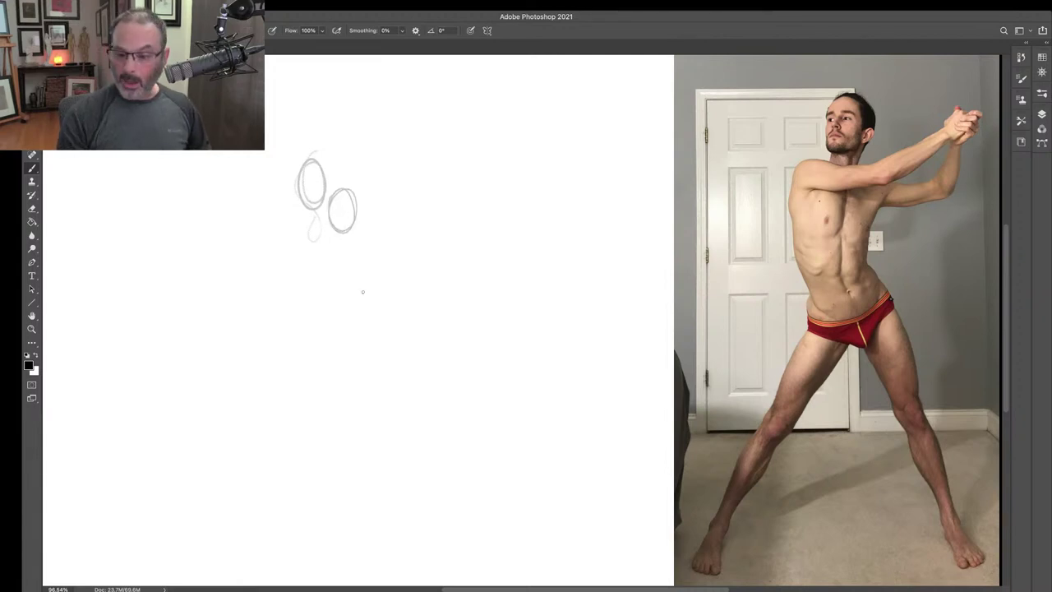
- Show the Brushes panel scrolled to the Dry Media Brushes pencils, toggling it with F5
left_click(1041, 95)
scroll(1027, 164, "down", 10)
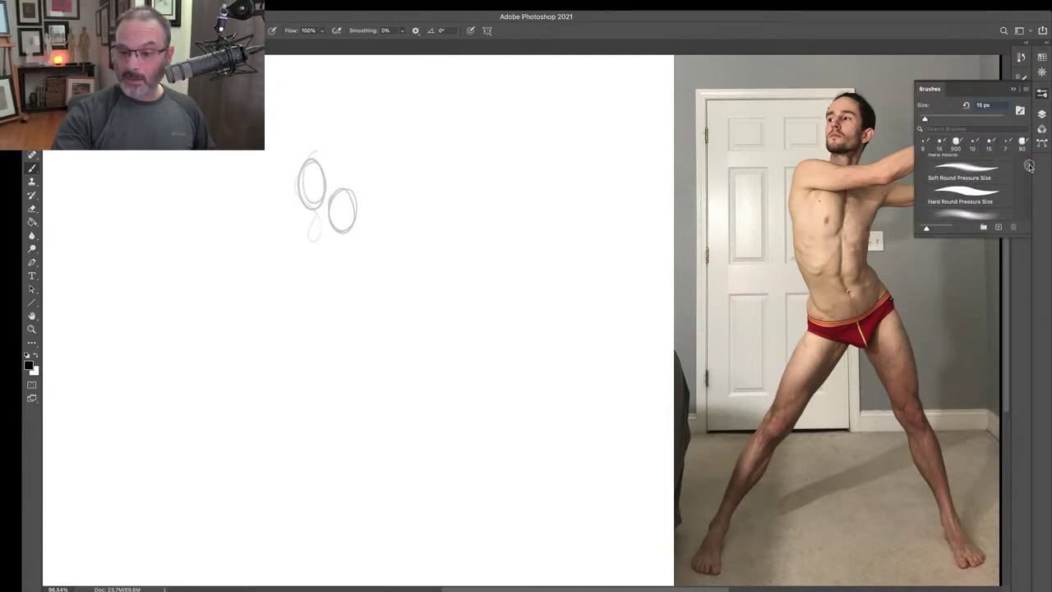
scroll(1032, 185, "down", 1)
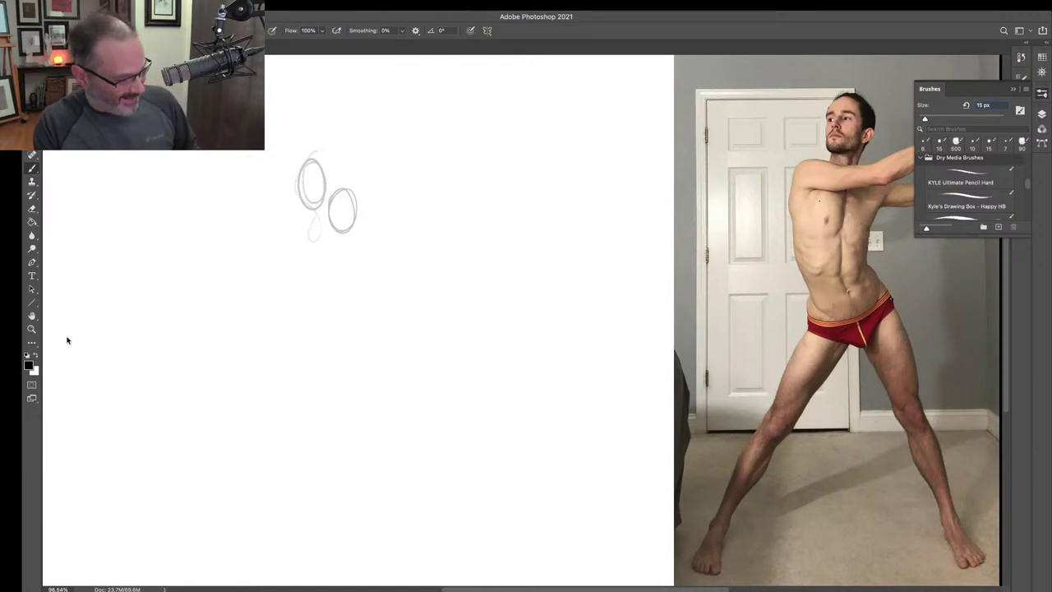
key("F5")
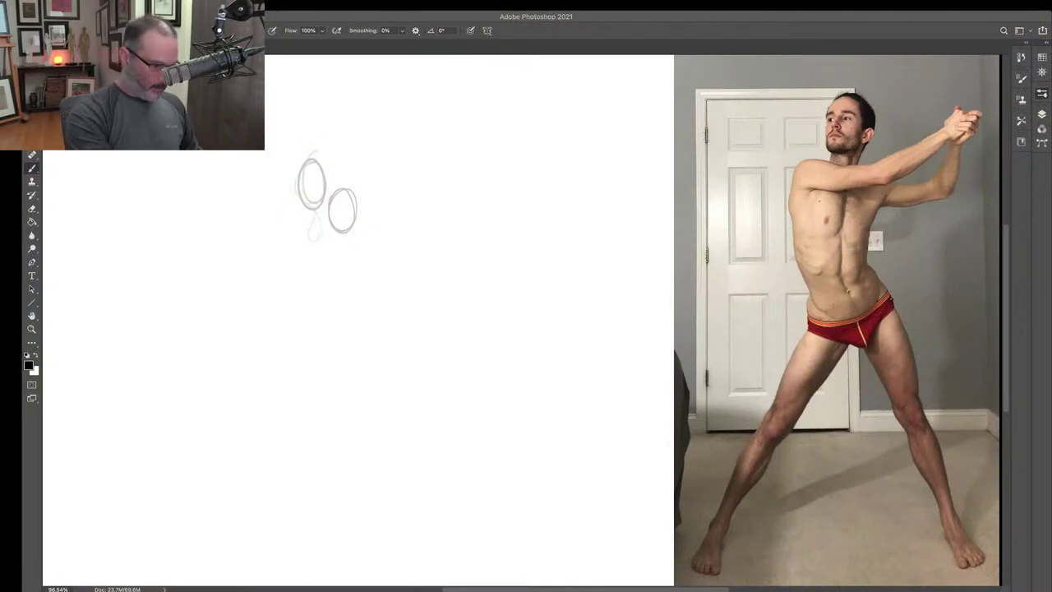
key("F5")
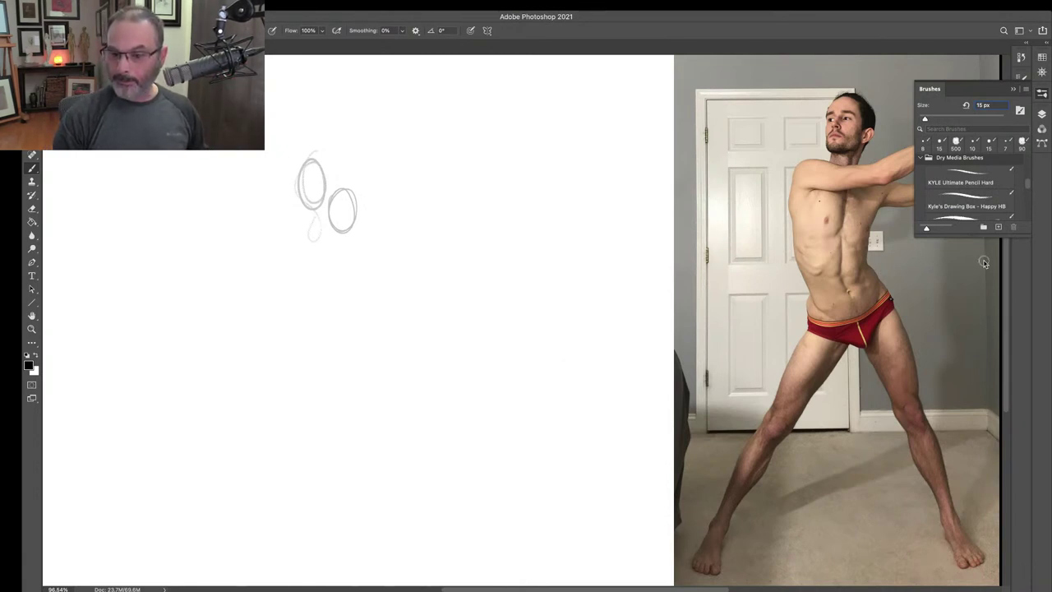
- Draw a vertical pencil stroke, looping strokes beside the second oval and a spiral head oval
left_click(1013, 89)
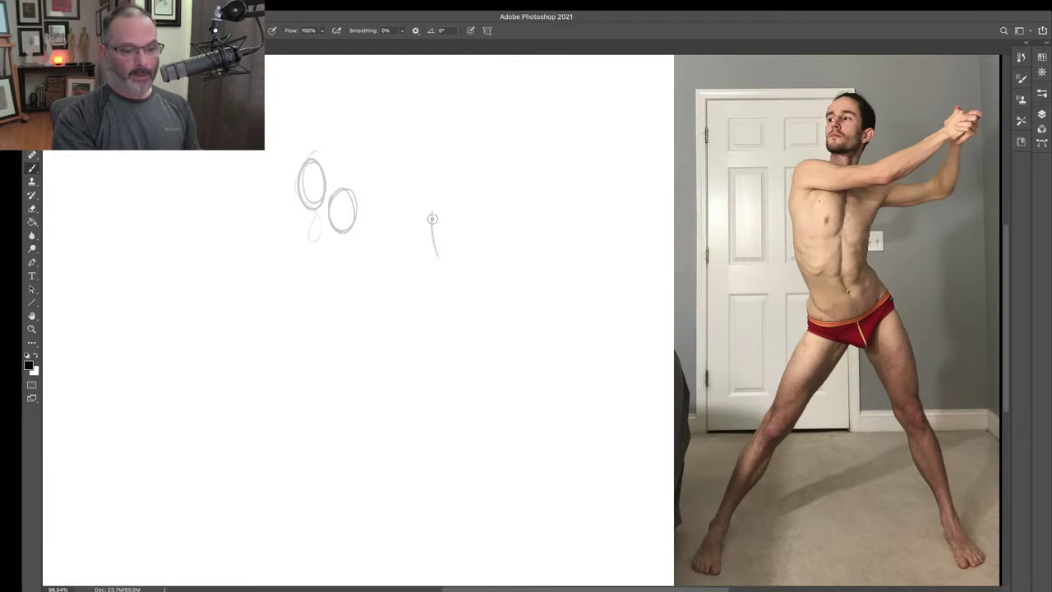
left_click_drag(431, 212, 438, 258)
mouse_move(364, 174)
left_mouse_down()
mouse_move(370, 244)
mouse_move(381, 241)
mouse_move(361, 203)
left_mouse_up()
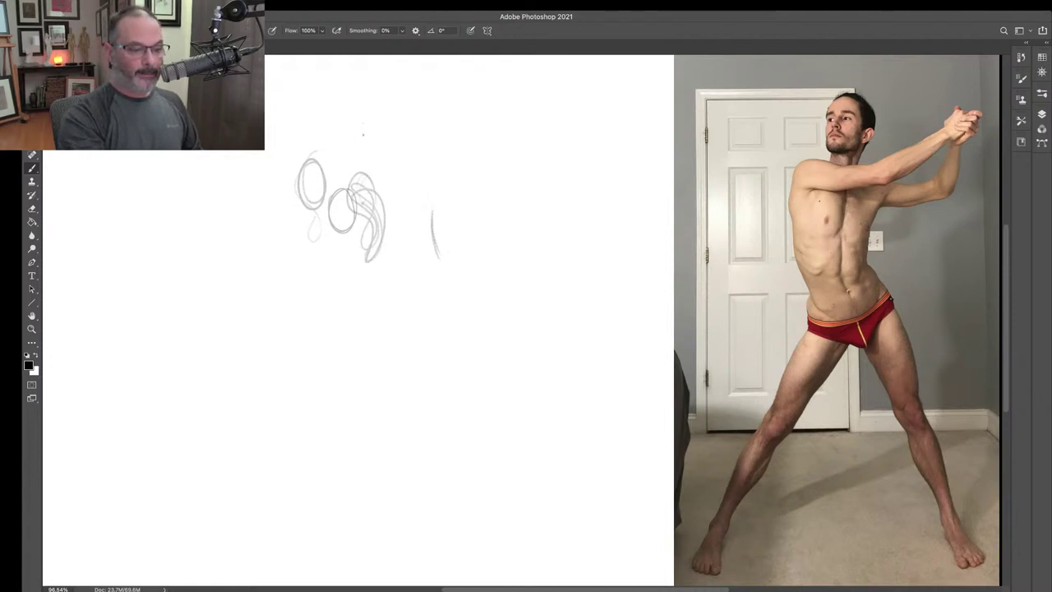
left_click_drag(364, 129, 381, 182)
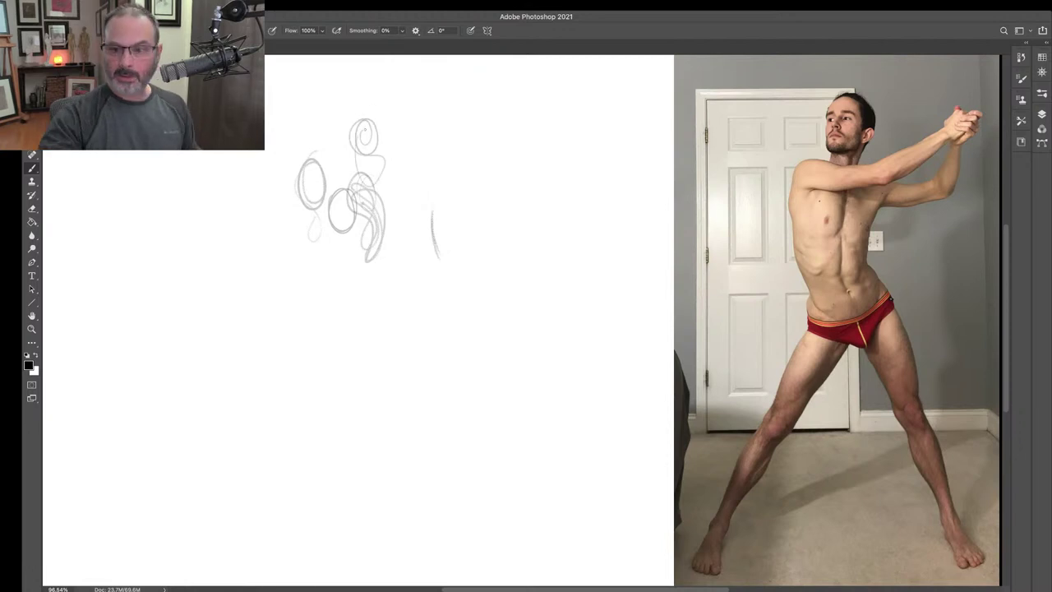
- Step back through History states until only the two ovals and faint teardrop remain
left_click(1021, 56)
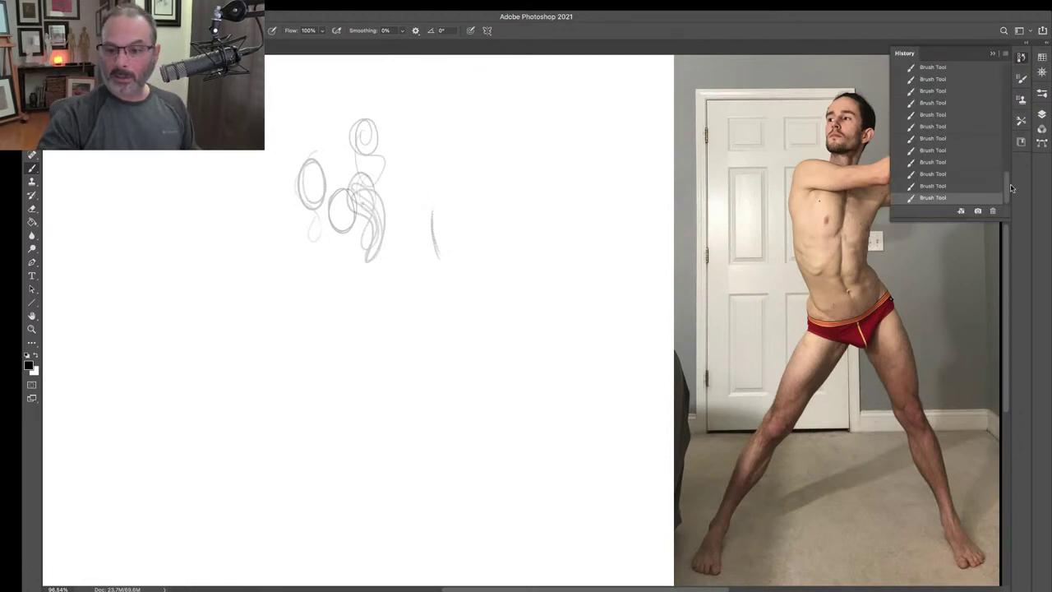
scroll(953, 132, "up", 5)
left_click(963, 89)
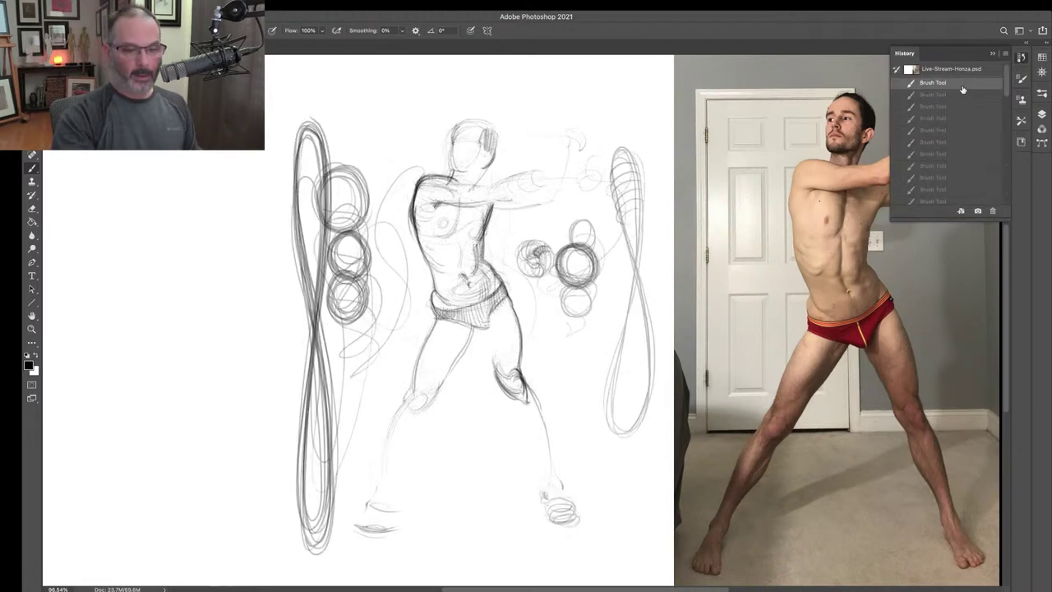
scroll(1004, 84, "down", 1)
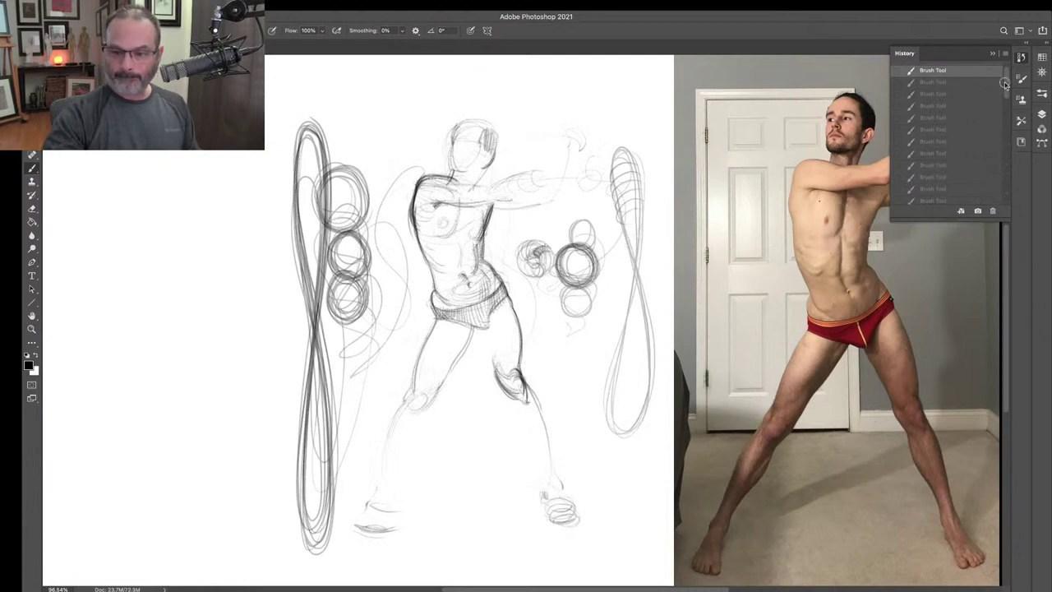
scroll(1004, 83, "up", 1)
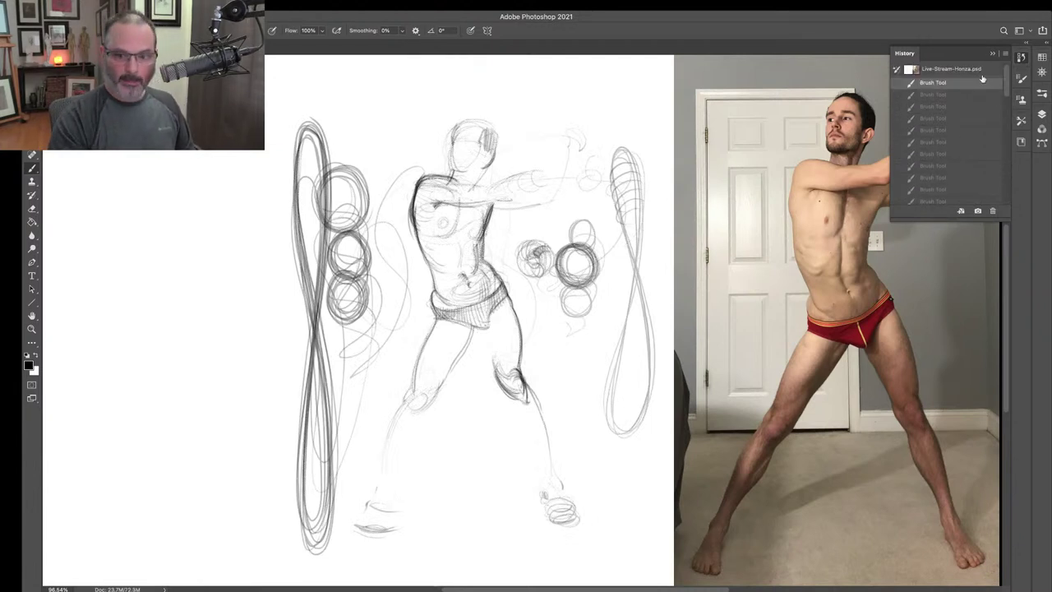
scroll(945, 164, "down", 5)
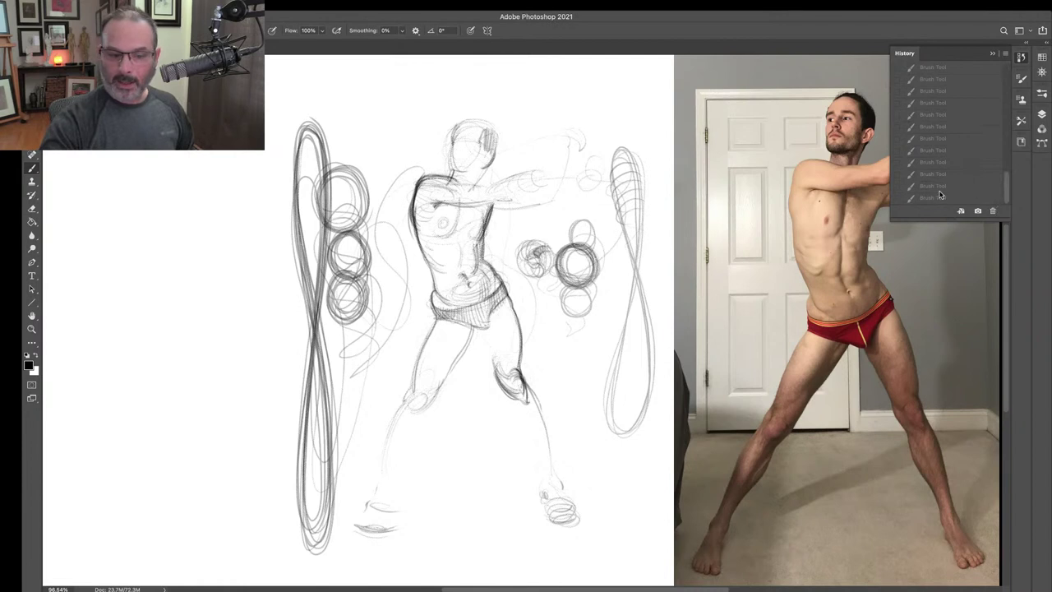
left_click(942, 162)
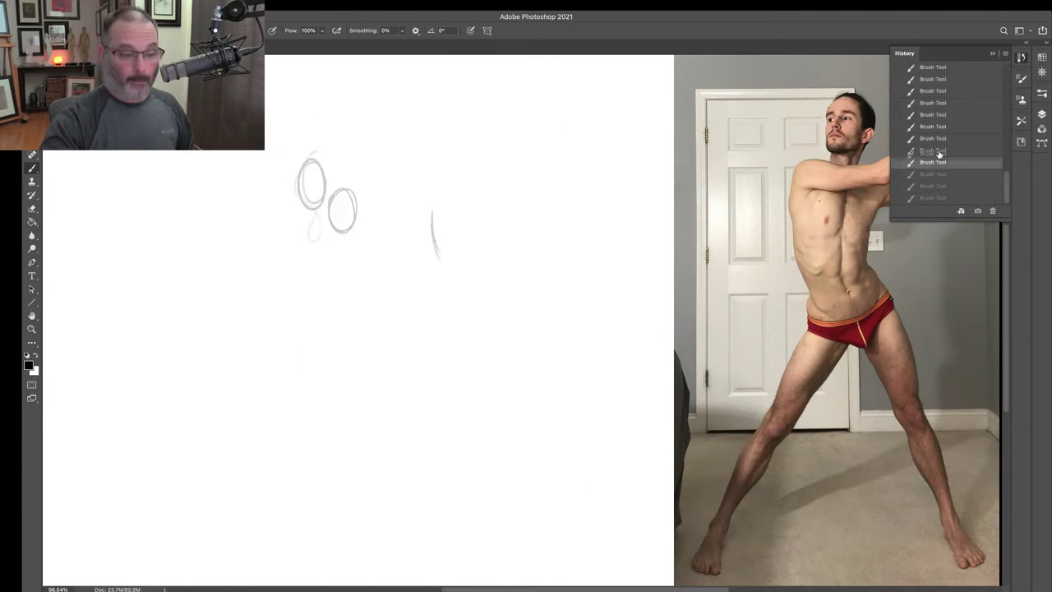
left_click(938, 150)
left_click(936, 126)
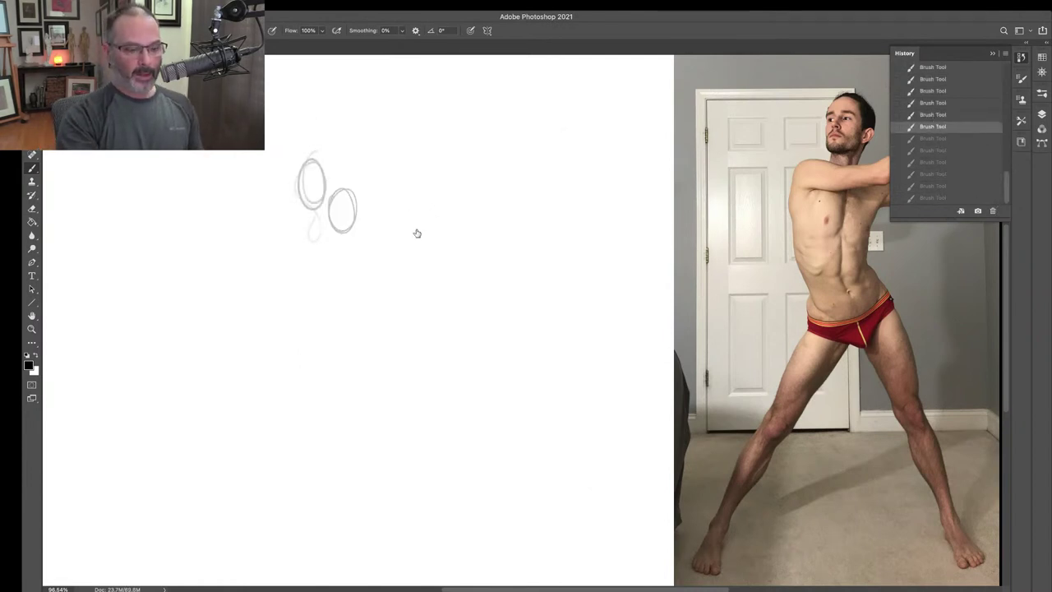
- Draw the torso block: left side line, arched top, top-right corner and rounded lower loop
left_click_drag(419, 205, 427, 255)
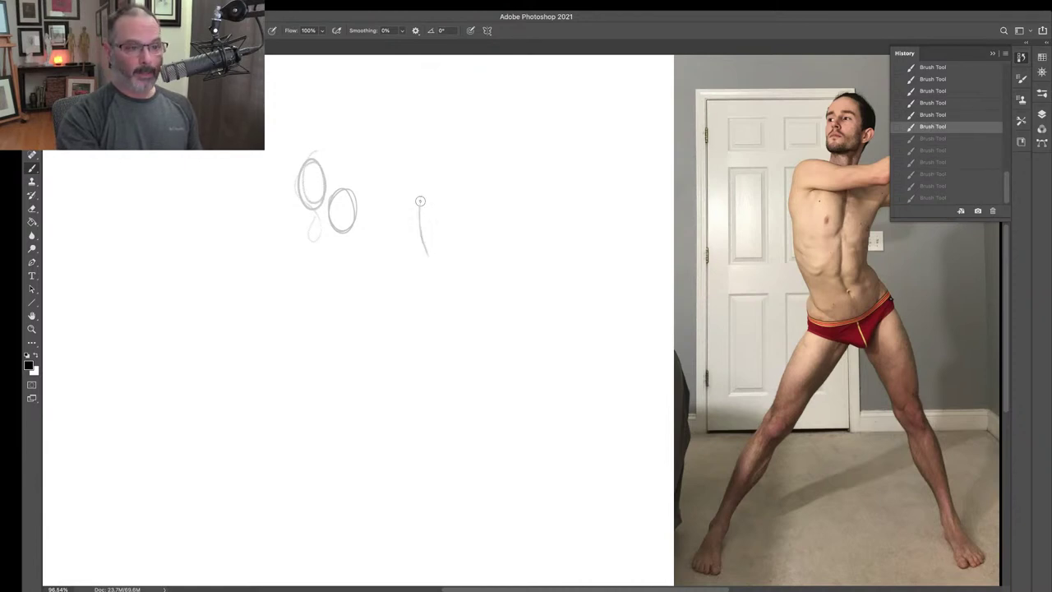
mouse_move(419, 206)
left_mouse_down()
mouse_move(435, 285)
mouse_move(447, 294)
left_mouse_up()
mouse_move(411, 206)
left_mouse_down()
mouse_move(441, 195)
mouse_move(452, 231)
mouse_move(410, 210)
mouse_move(416, 224)
mouse_move(446, 196)
mouse_move(492, 215)
mouse_move(484, 262)
mouse_move(489, 199)
mouse_move(485, 249)
left_mouse_up()
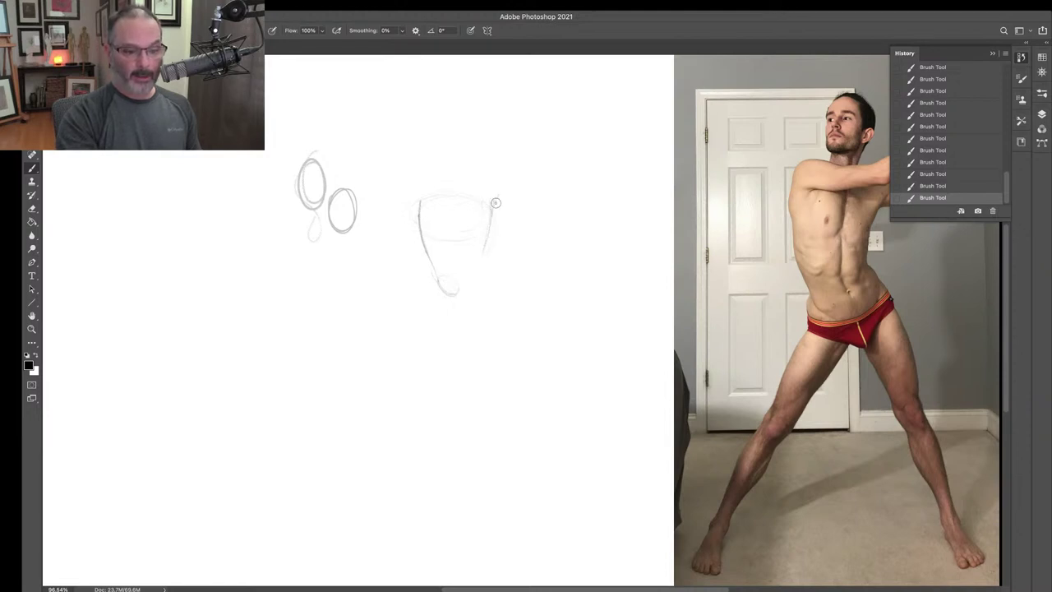
mouse_move(502, 188)
left_mouse_down()
mouse_move(484, 257)
mouse_move(501, 275)
mouse_move(487, 248)
mouse_move(493, 217)
mouse_move(499, 294)
left_mouse_up()
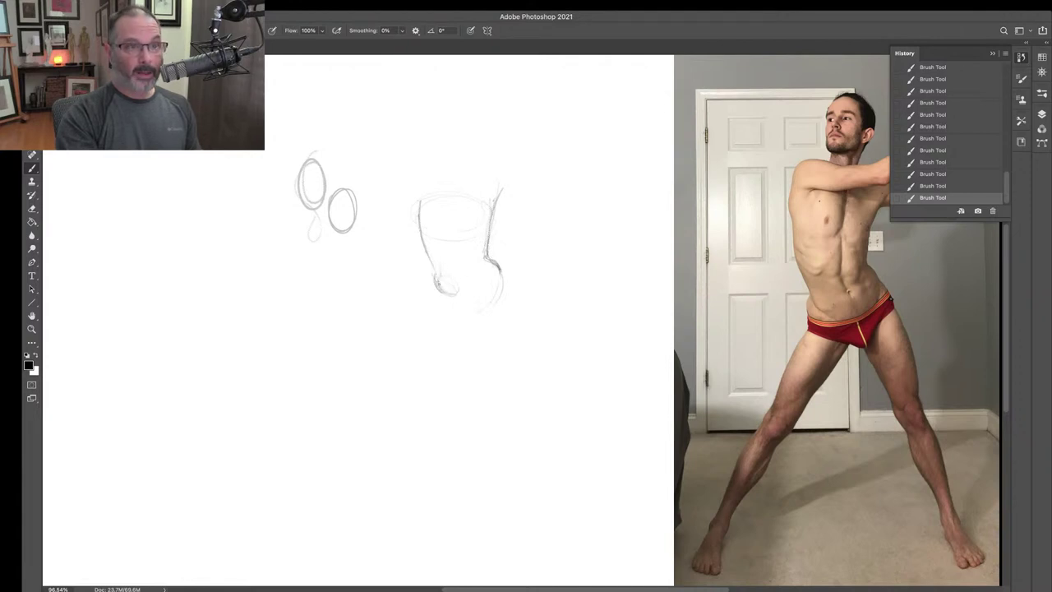
mouse_move(440, 291)
left_mouse_down()
mouse_move(453, 299)
mouse_move(472, 280)
left_mouse_up()
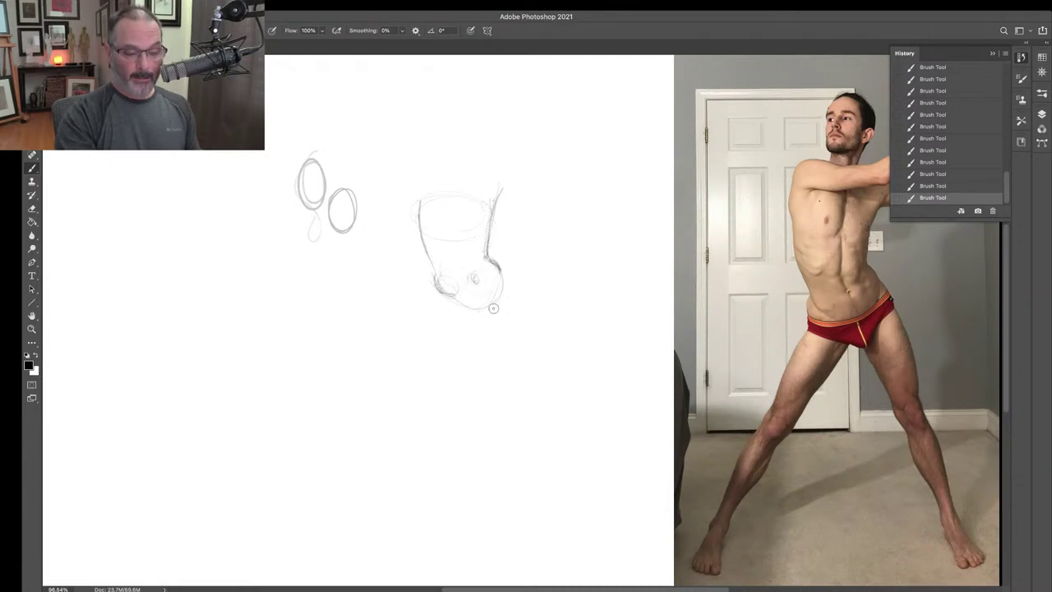
left_click_drag(497, 261, 481, 309)
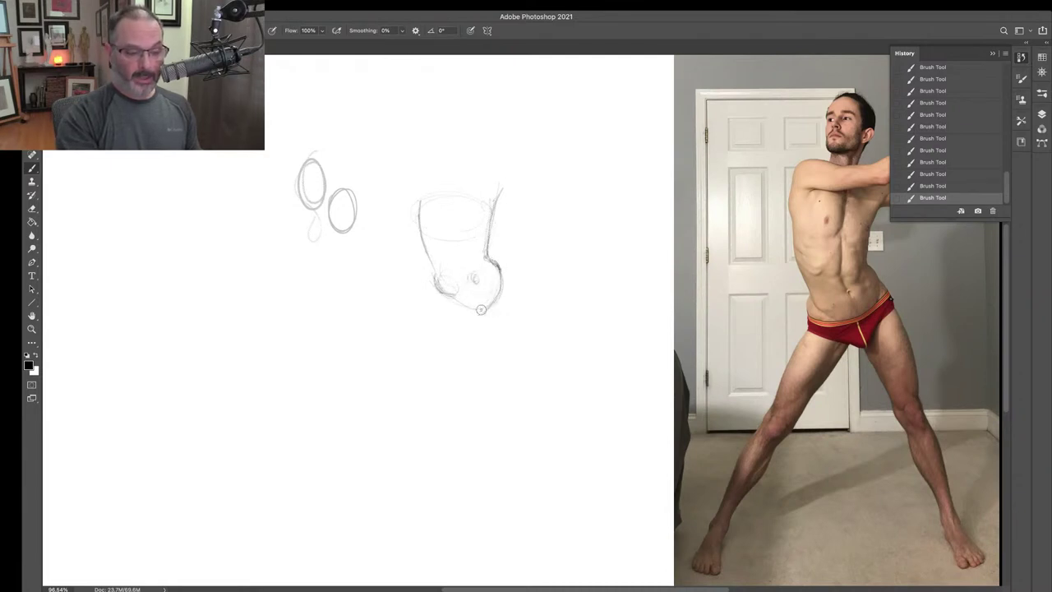
left_click_drag(436, 284, 445, 294)
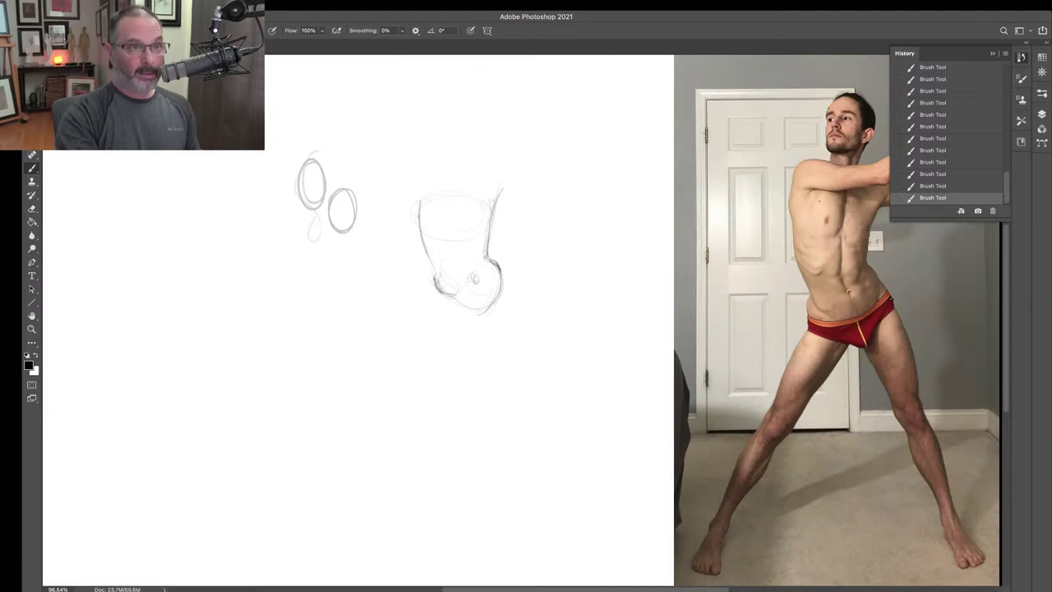
mouse_move(434, 283)
left_mouse_down()
mouse_move(416, 198)
mouse_move(431, 165)
mouse_move(427, 180)
mouse_move(430, 165)
mouse_move(457, 180)
mouse_move(428, 165)
mouse_move(420, 175)
mouse_move(416, 235)
mouse_move(437, 287)
left_mouse_up()
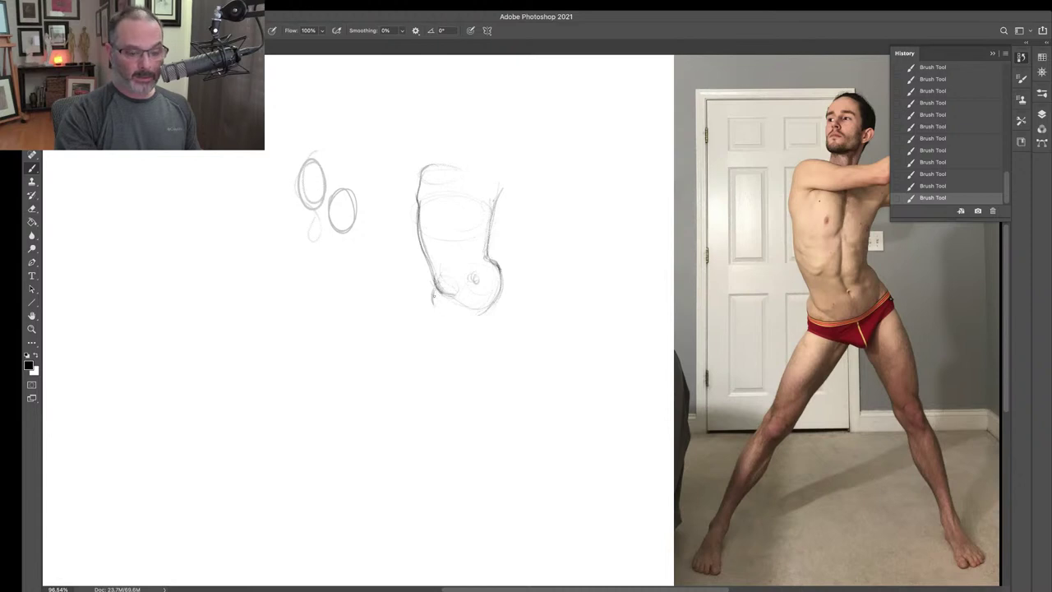
- Darken the torso's bottom and right contours, then add a faint leg line down-left from the hip
mouse_move(447, 311)
left_mouse_down()
mouse_move(498, 298)
mouse_move(507, 283)
left_mouse_up()
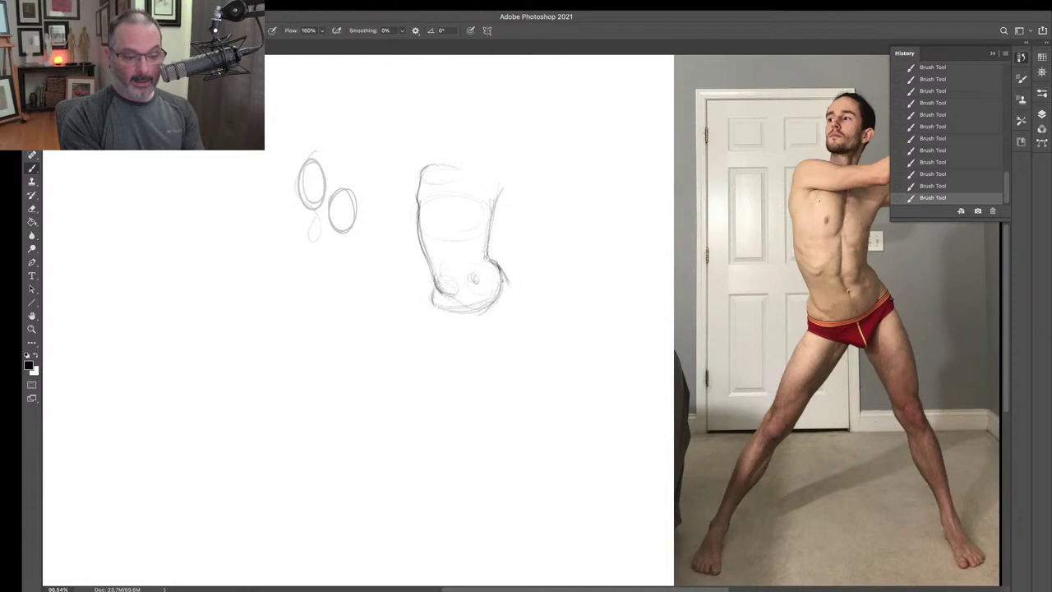
left_click_drag(493, 297, 426, 310)
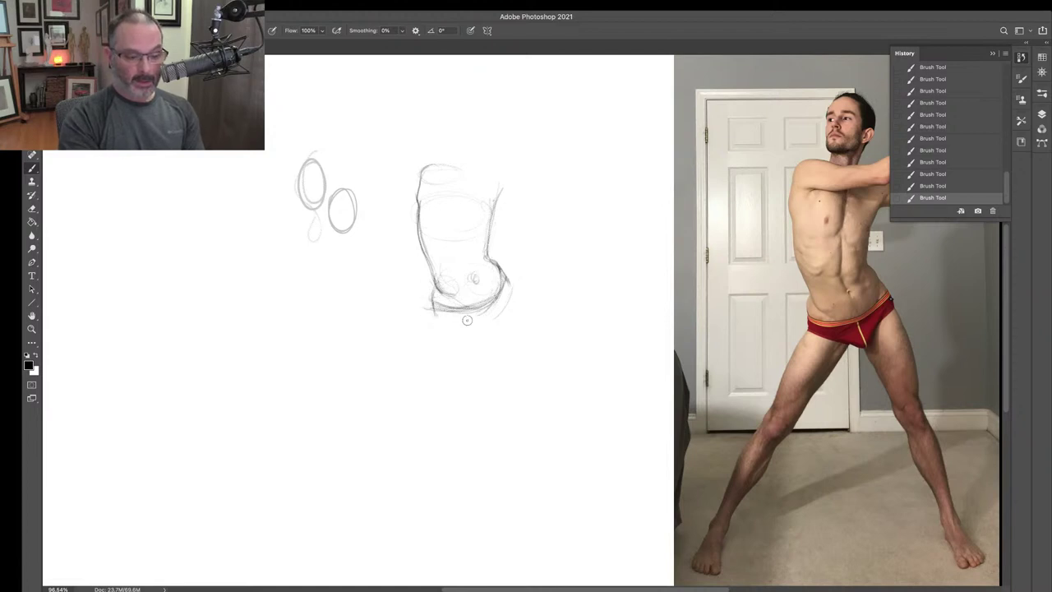
left_click_drag(429, 312, 490, 320)
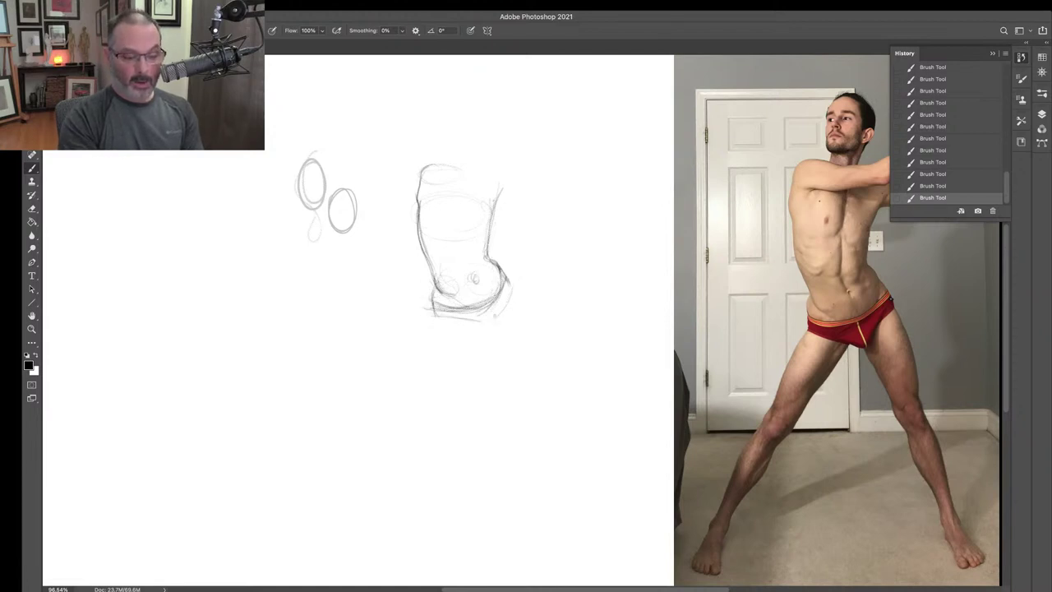
mouse_move(503, 296)
left_mouse_down()
mouse_move(511, 285)
mouse_move(502, 303)
left_mouse_up()
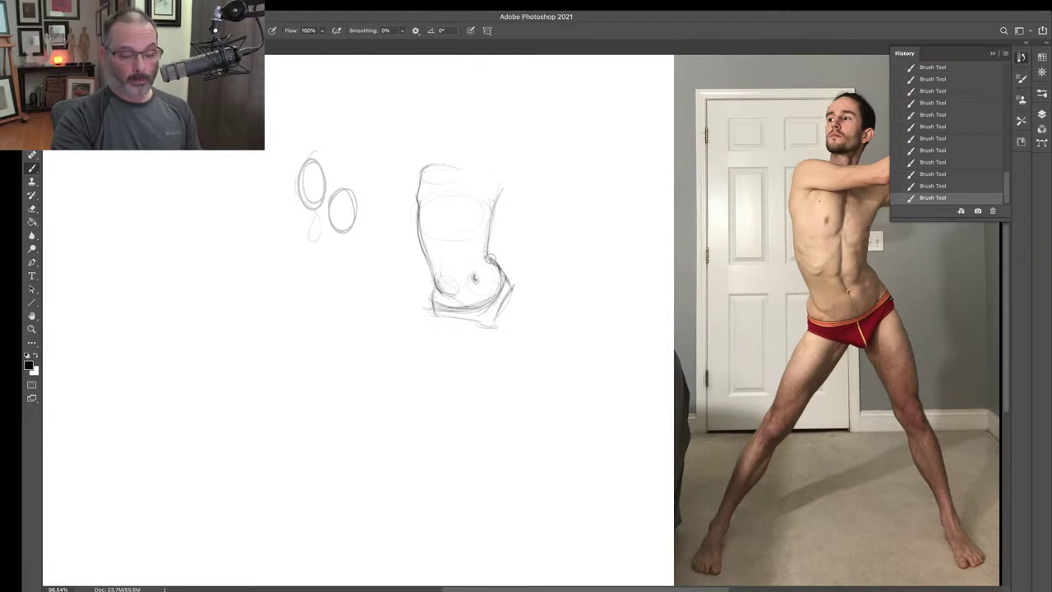
left_click_drag(492, 217, 488, 246)
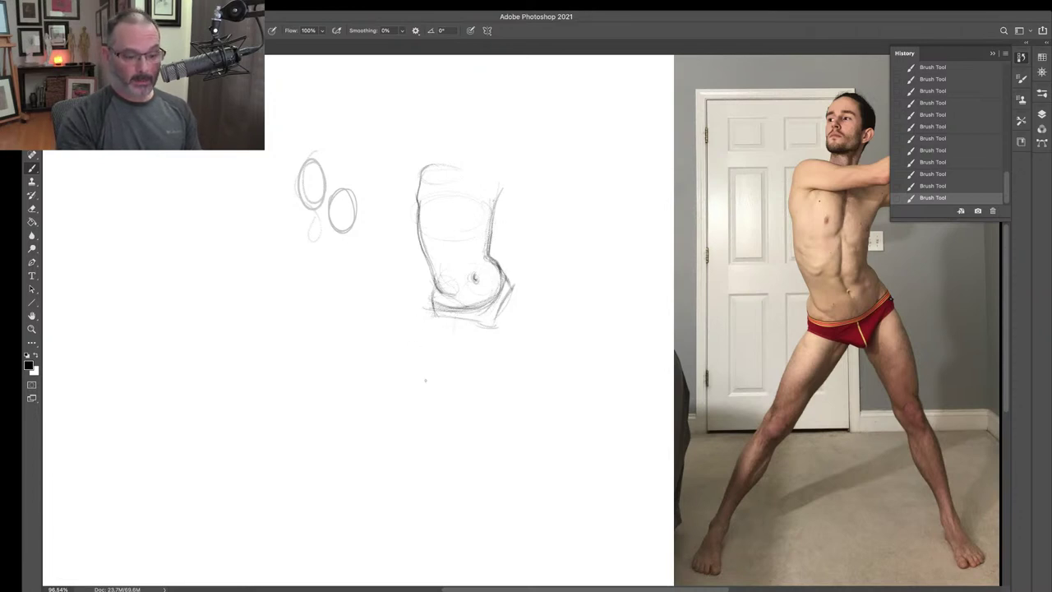
left_click_drag(450, 311, 408, 370)
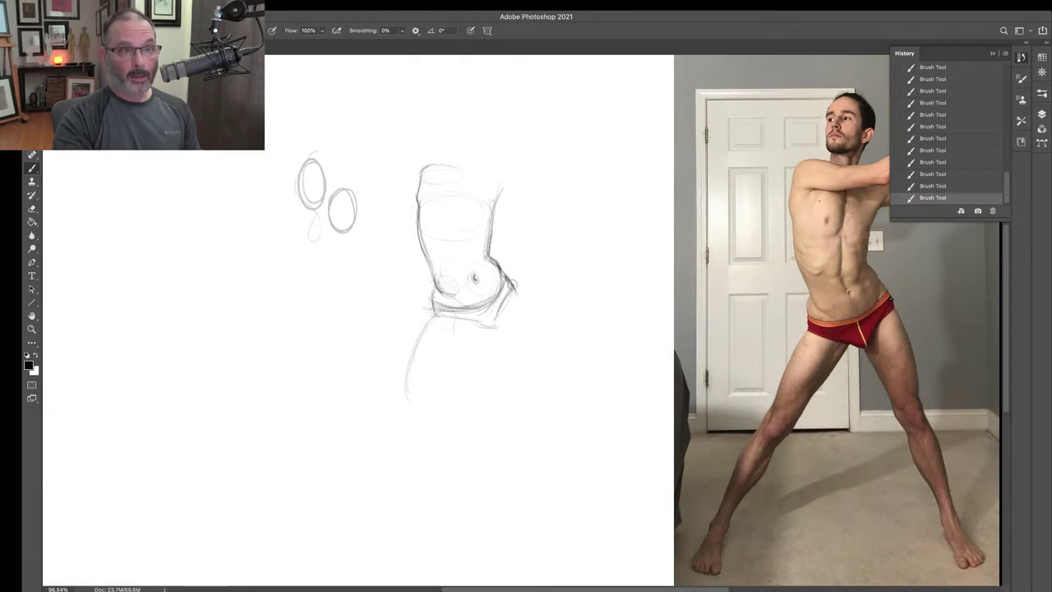
- Draw the right hip line down into the thigh and add short marks on the abdomen
mouse_move(508, 281)
left_mouse_down()
mouse_move(528, 322)
mouse_move(531, 364)
left_mouse_up()
left_click_drag(517, 303, 531, 375)
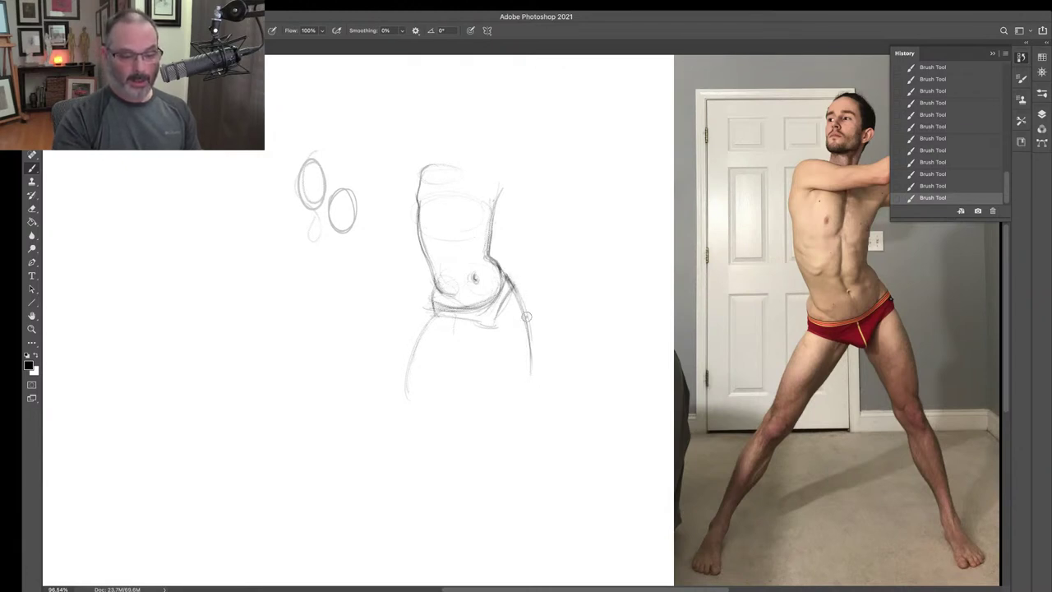
left_click_drag(515, 292, 532, 361)
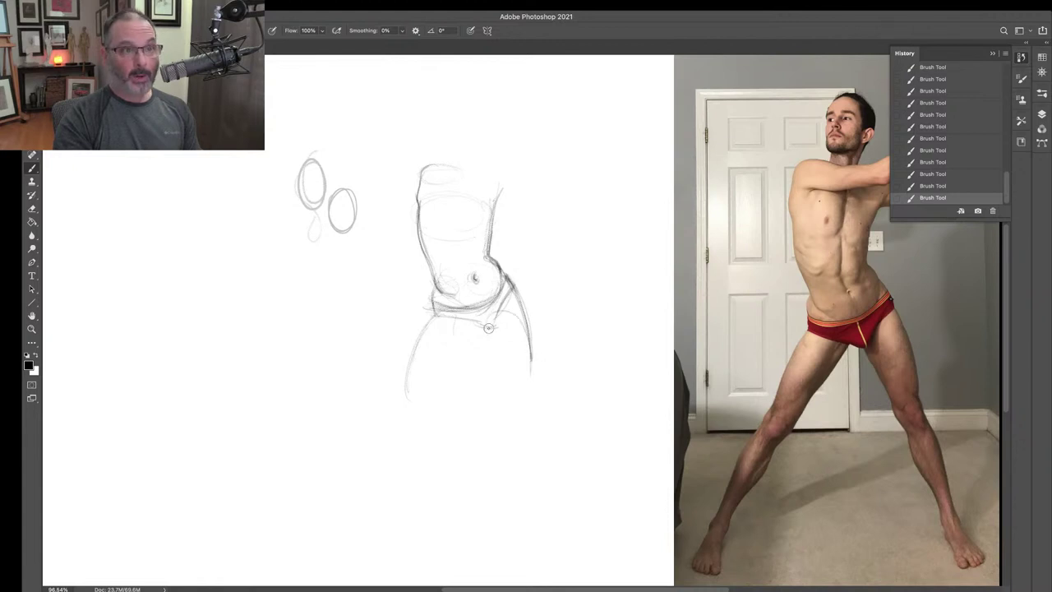
left_click_drag(486, 325, 523, 404)
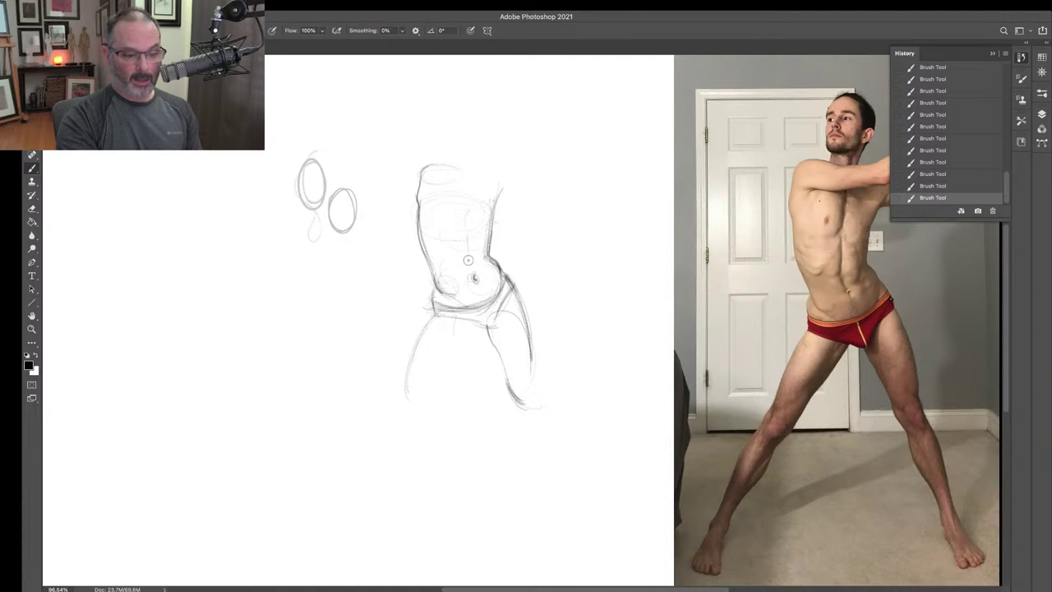
left_click_drag(466, 232, 467, 256)
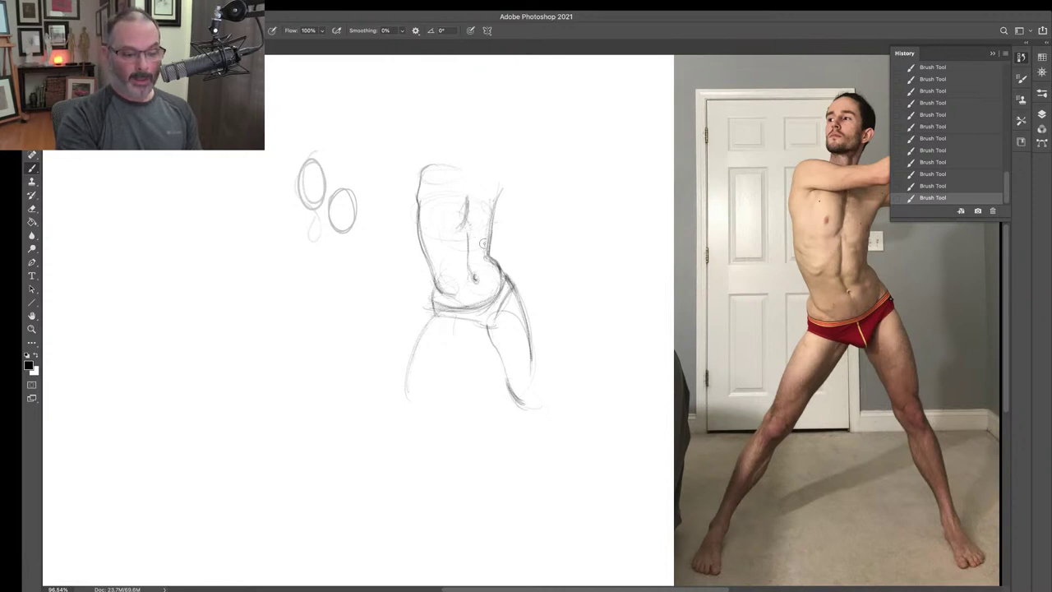
left_click_drag(485, 239, 483, 265)
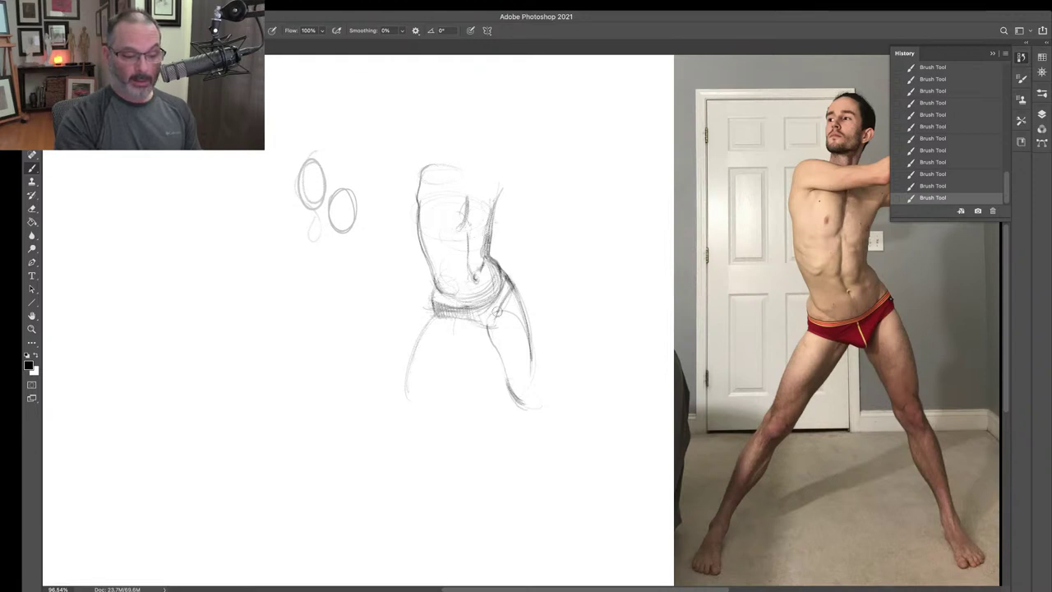
- Darken the right hip and left torso contours, then draw the left leg's inner and outer lines
mouse_move(496, 306)
left_mouse_down()
mouse_move(507, 273)
mouse_move(483, 302)
mouse_move(461, 305)
left_mouse_up()
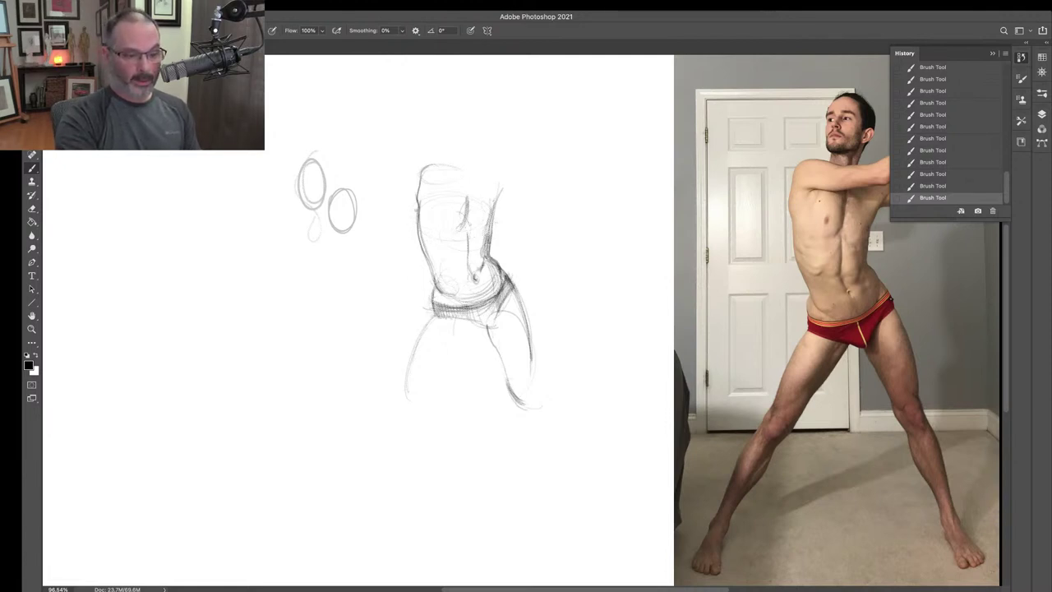
mouse_move(415, 218)
left_mouse_down()
mouse_move(415, 207)
mouse_move(421, 255)
mouse_move(414, 234)
mouse_move(440, 289)
left_mouse_up()
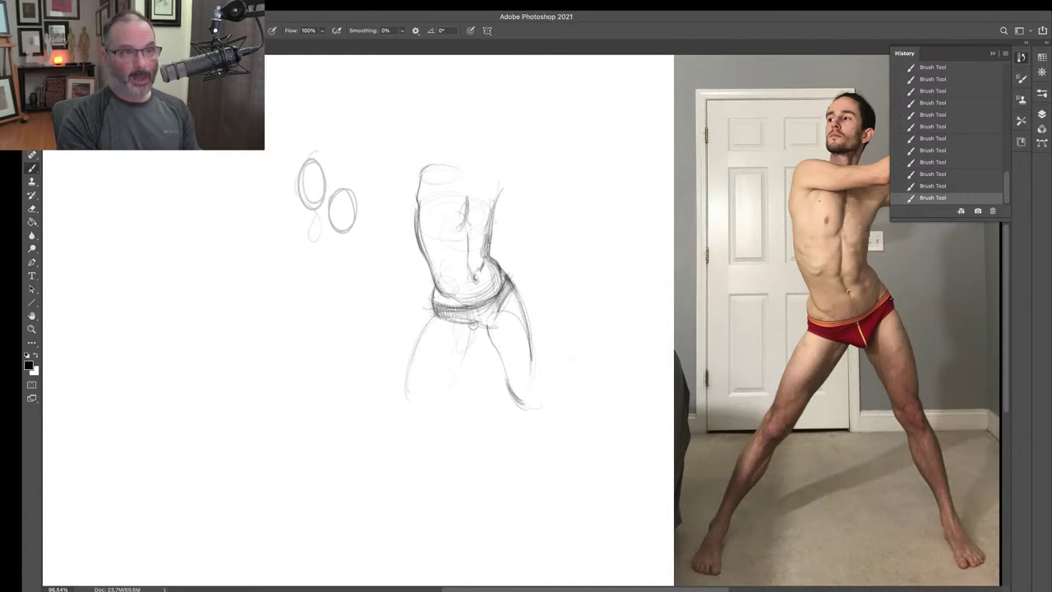
mouse_move(474, 330)
left_mouse_down()
mouse_move(446, 393)
mouse_move(425, 409)
left_mouse_up()
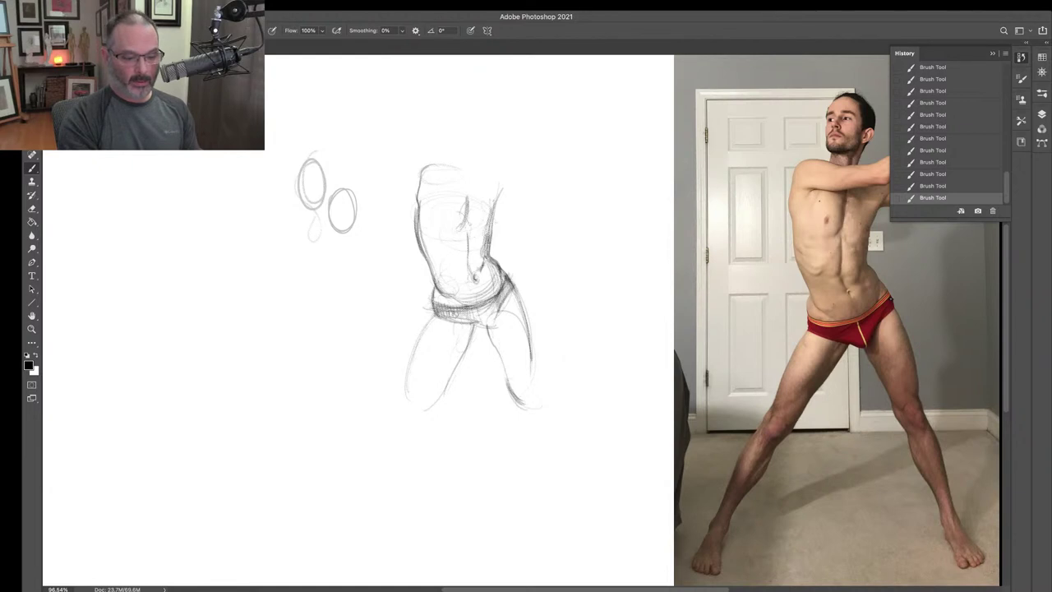
left_click_drag(442, 319, 407, 402)
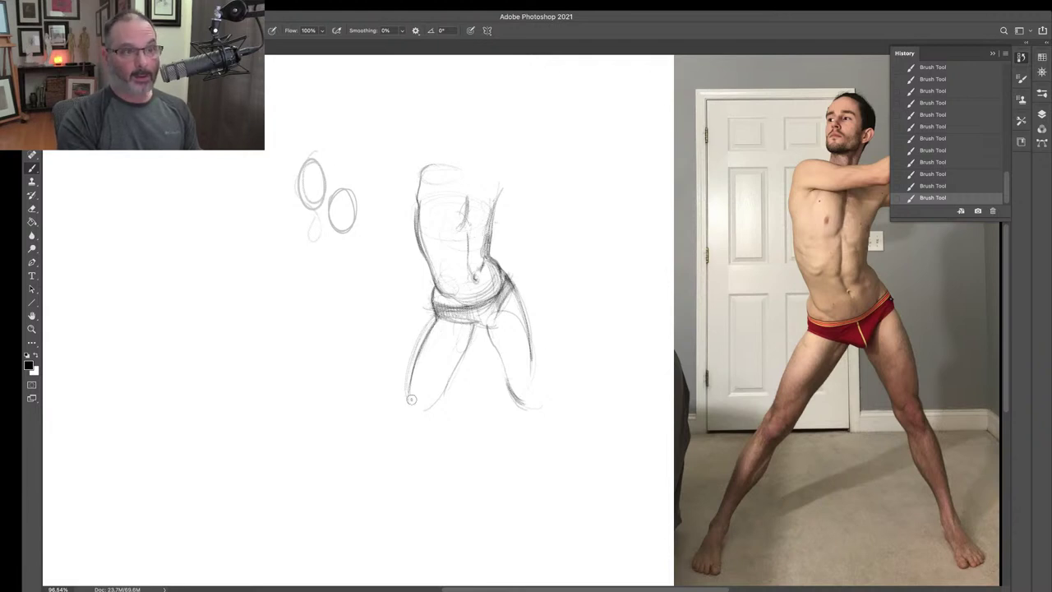
- Extend the left leg stroke down toward the foot and shape its knee
mouse_move(435, 396)
left_mouse_down()
mouse_move(375, 473)
mouse_move(392, 447)
mouse_move(374, 504)
mouse_move(398, 533)
left_mouse_up()
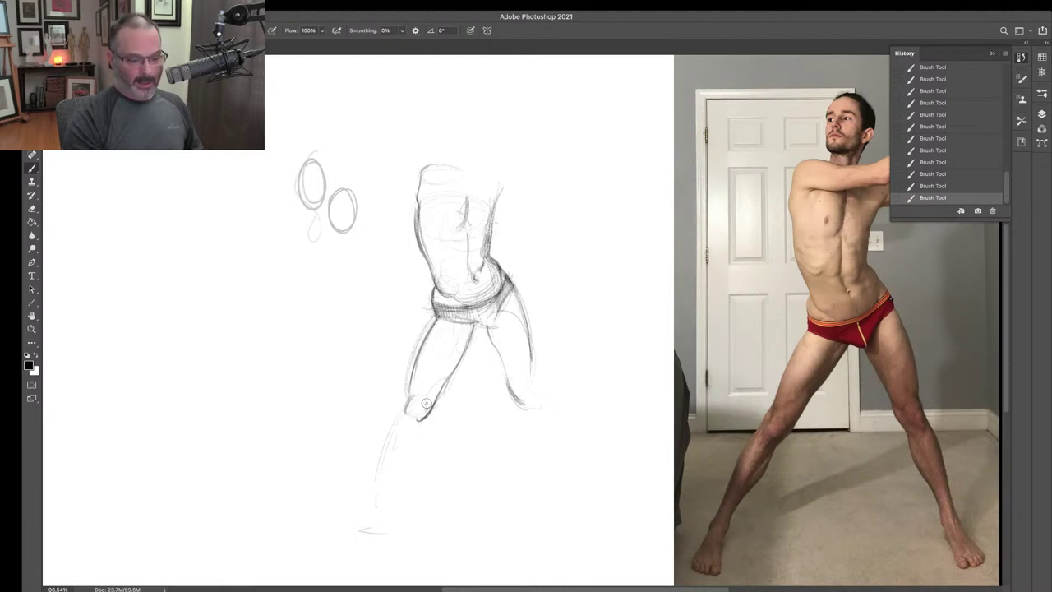
left_click_drag(415, 399, 401, 421)
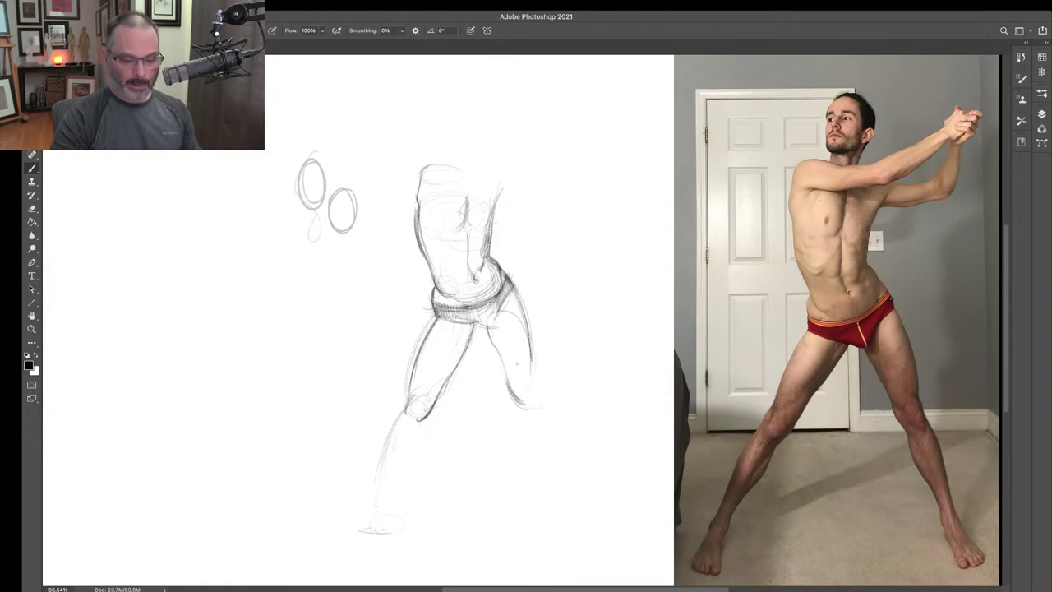
- Sketch the right leg's round knee down to the foot, strengthen the left torso contour, and draw the chest line
mouse_move(518, 391)
left_mouse_down()
mouse_move(530, 379)
mouse_move(527, 401)
mouse_move(535, 392)
mouse_move(587, 522)
left_mouse_up()
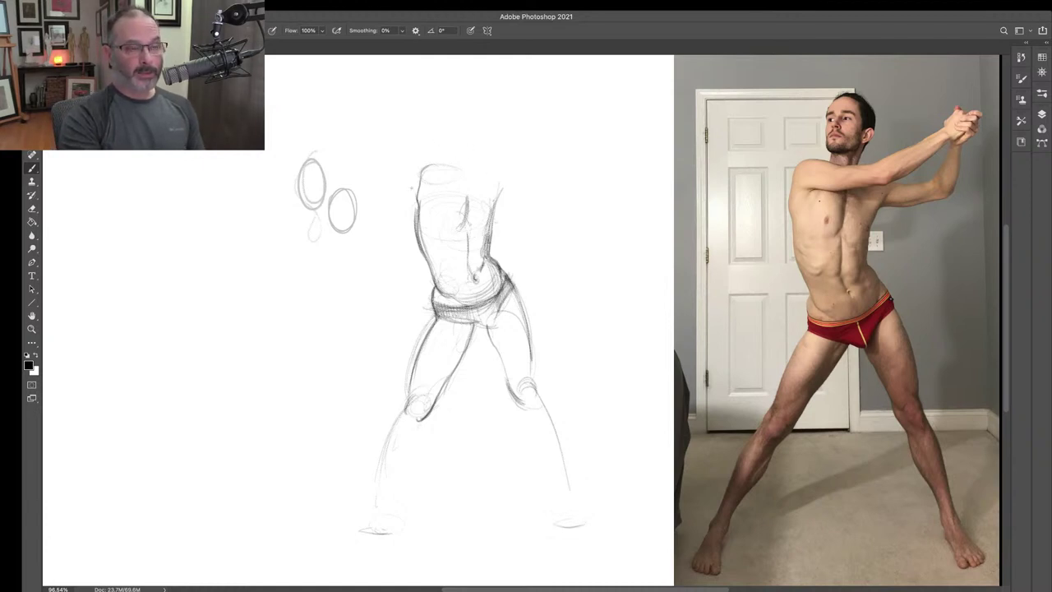
left_click_drag(415, 211, 417, 207)
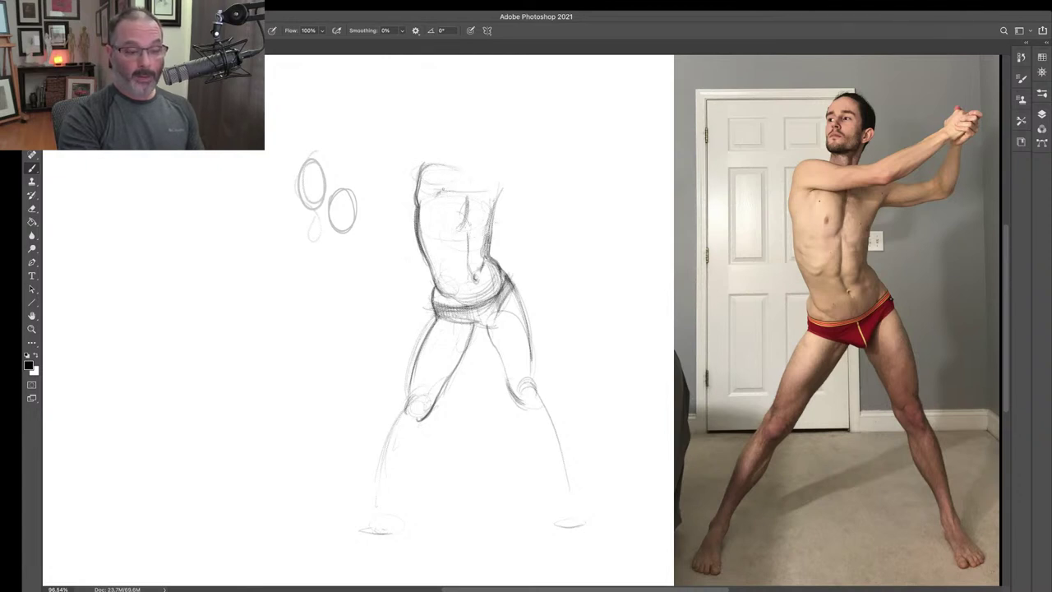
left_click_drag(454, 196, 516, 192)
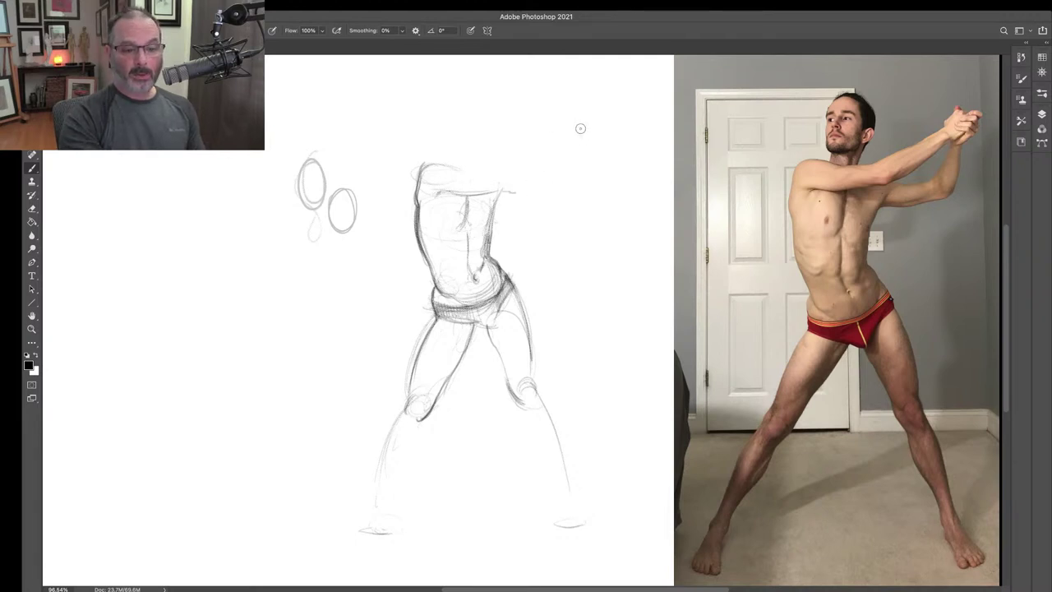
- Mark the clasped hands with a small oval, darken the right torso, and draw the arm line up to the hands
mouse_move(580, 127)
left_mouse_down()
mouse_move(570, 137)
mouse_move(599, 141)
left_mouse_up()
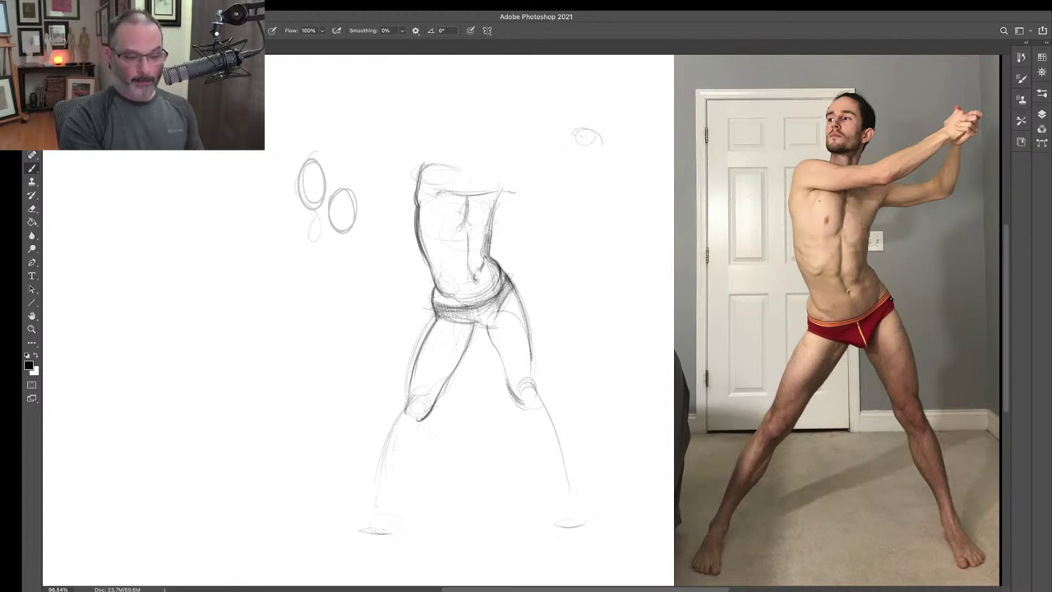
left_click_drag(496, 224, 488, 258)
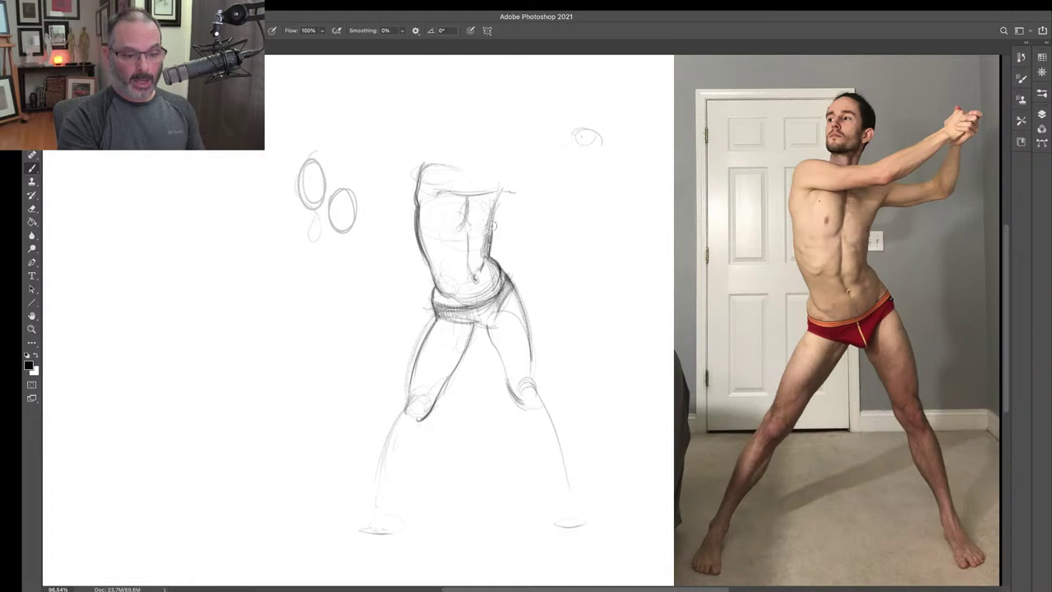
left_click_drag(496, 219, 498, 206)
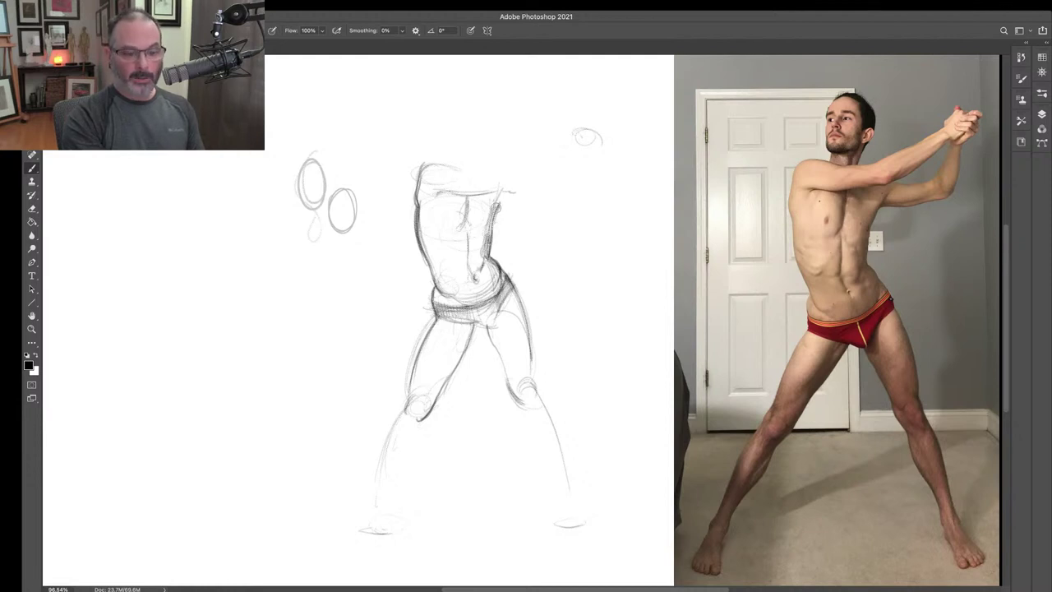
left_click_drag(497, 208, 533, 206)
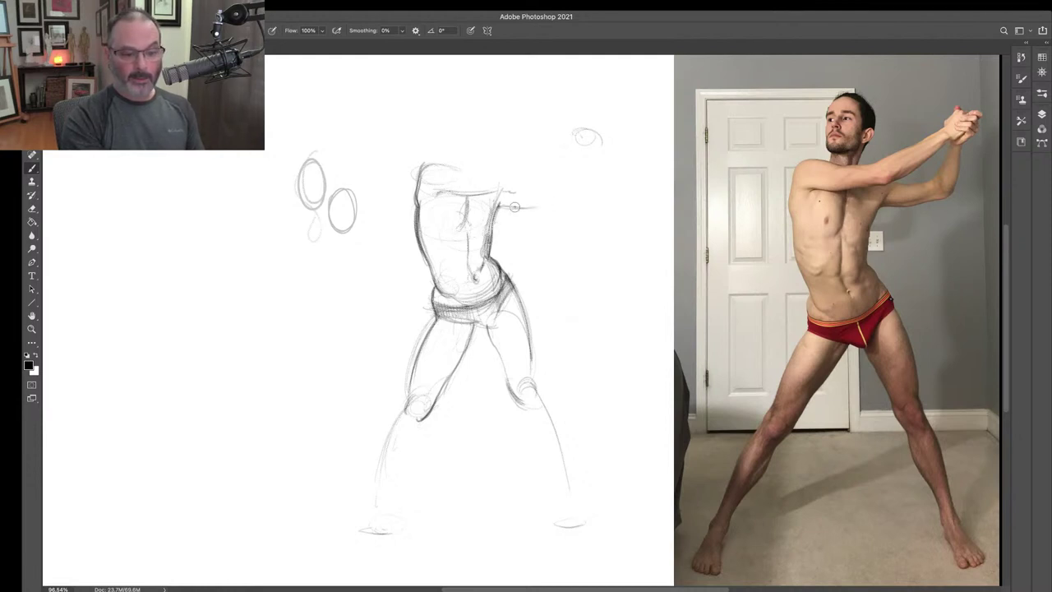
mouse_move(542, 203)
left_mouse_down()
mouse_move(565, 198)
mouse_move(578, 148)
left_mouse_up()
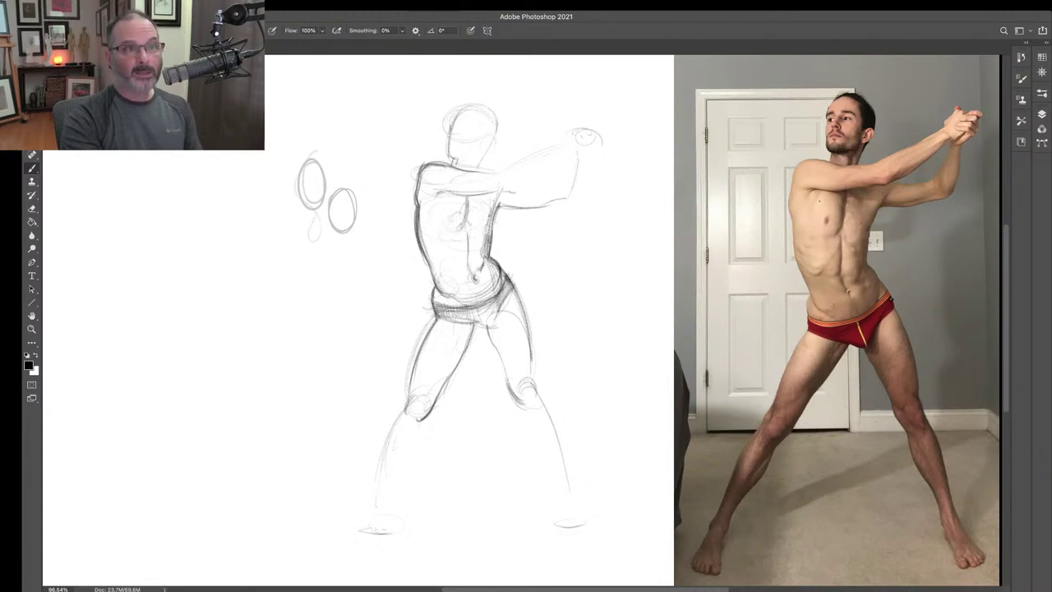
left_click_drag(496, 203, 487, 239)
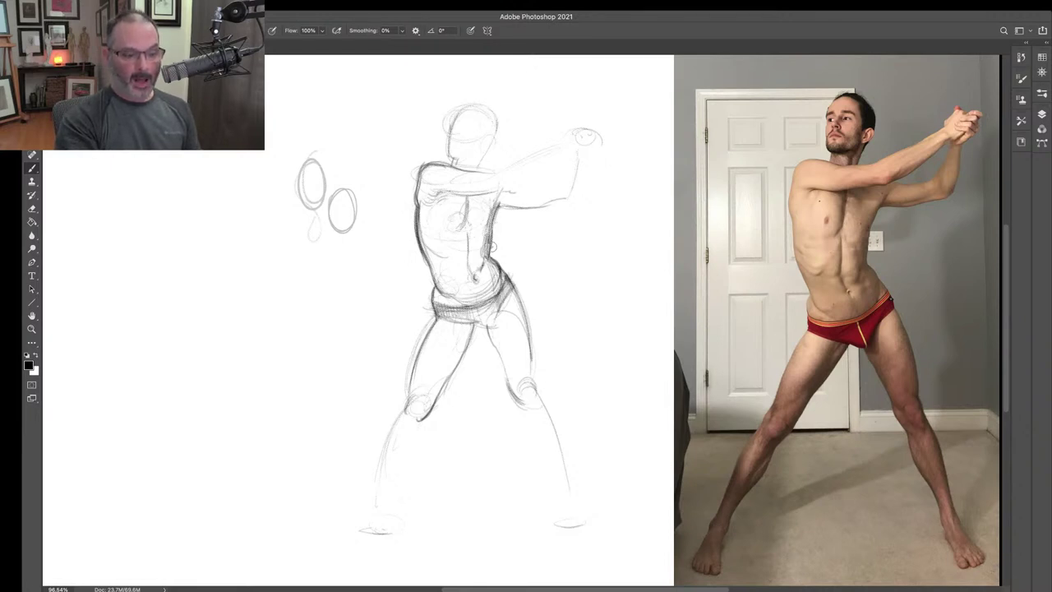
- Refine the strokes near the figure's right armpit
left_click_drag(496, 202, 504, 219)
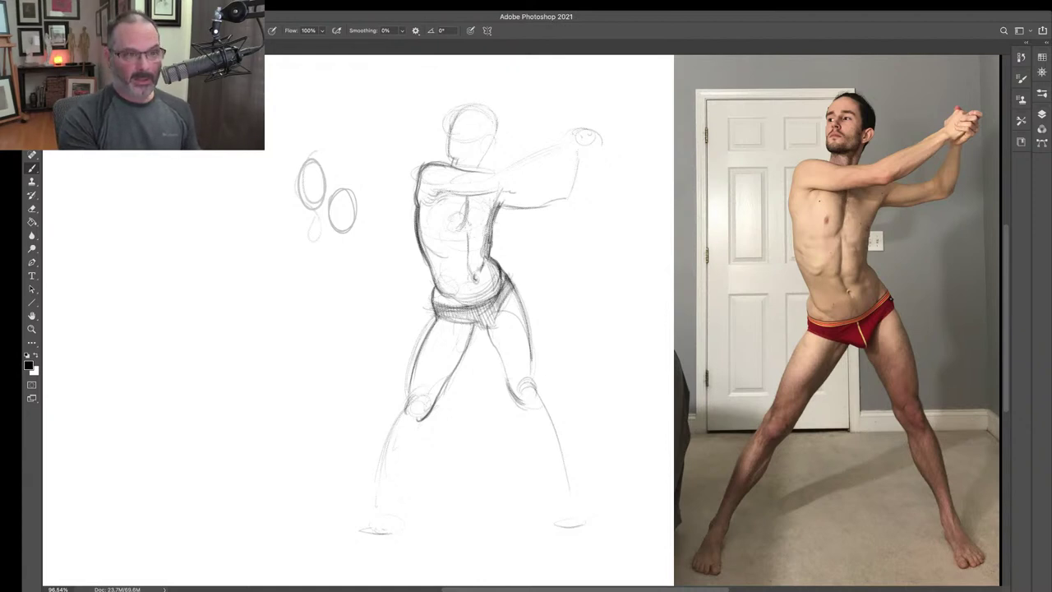
- Draw the inner thigh to the knee, darken the left shin, outline the left foot, and stroke above the hands
mouse_move(474, 325)
left_mouse_down()
mouse_move(410, 428)
mouse_move(444, 371)
left_mouse_up()
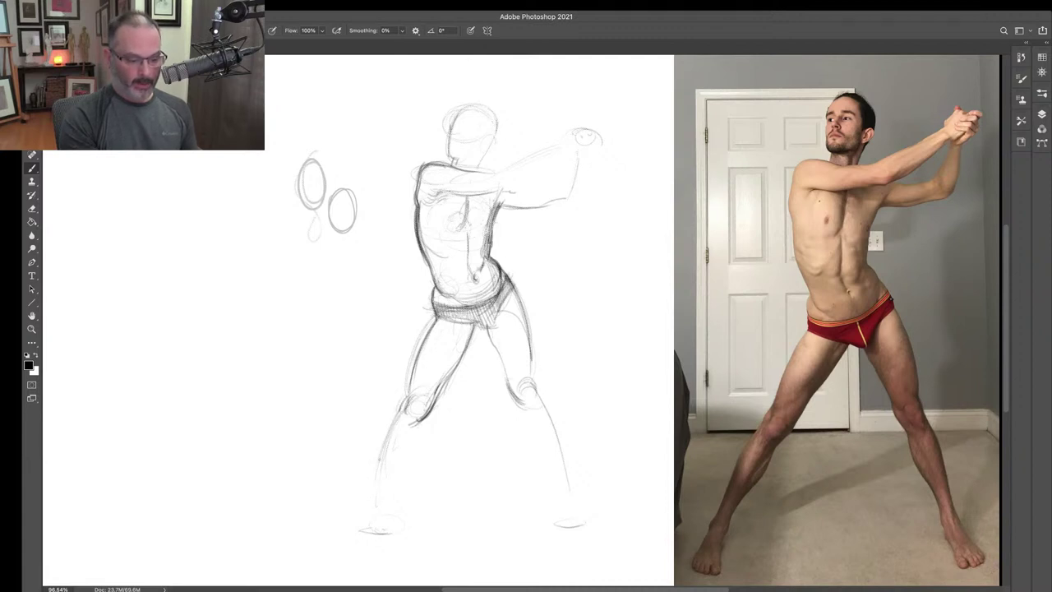
left_click_drag(381, 440, 388, 447)
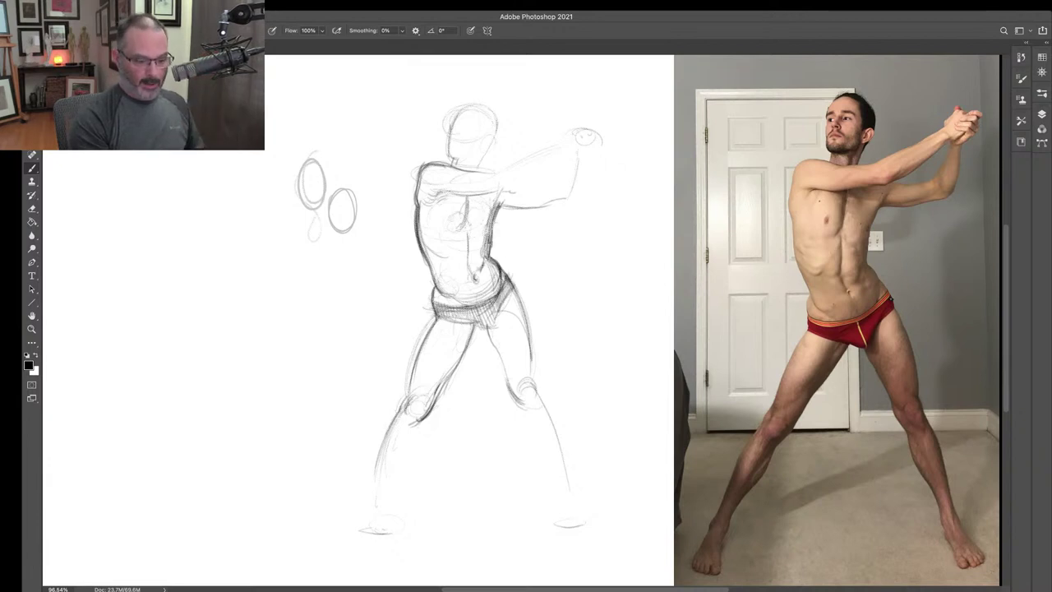
mouse_move(385, 451)
left_mouse_down()
mouse_move(386, 425)
mouse_move(353, 511)
left_mouse_up()
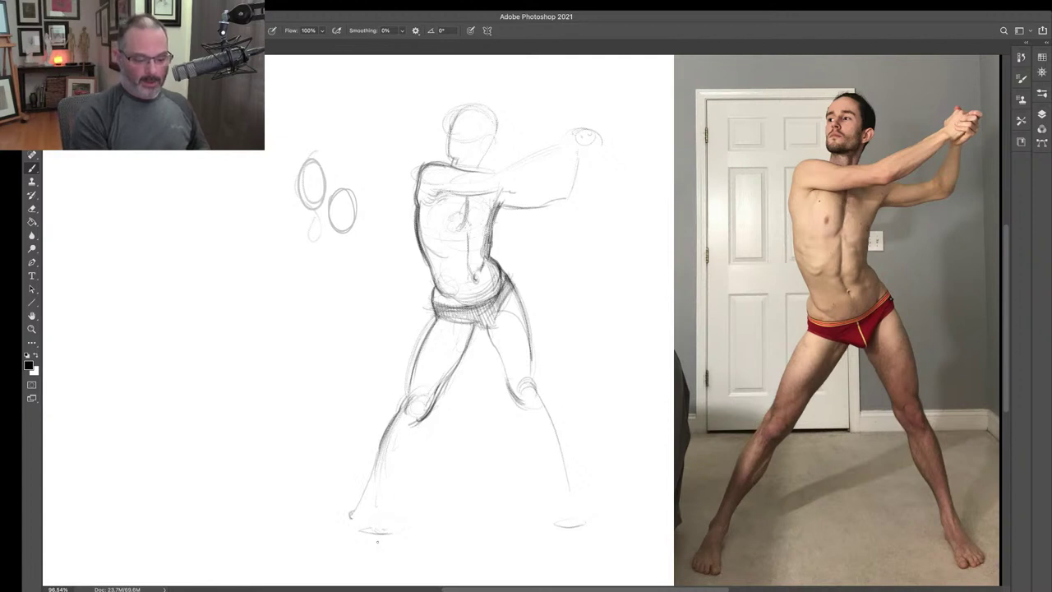
mouse_move(367, 542)
left_mouse_down()
mouse_move(344, 549)
mouse_move(373, 554)
left_mouse_up()
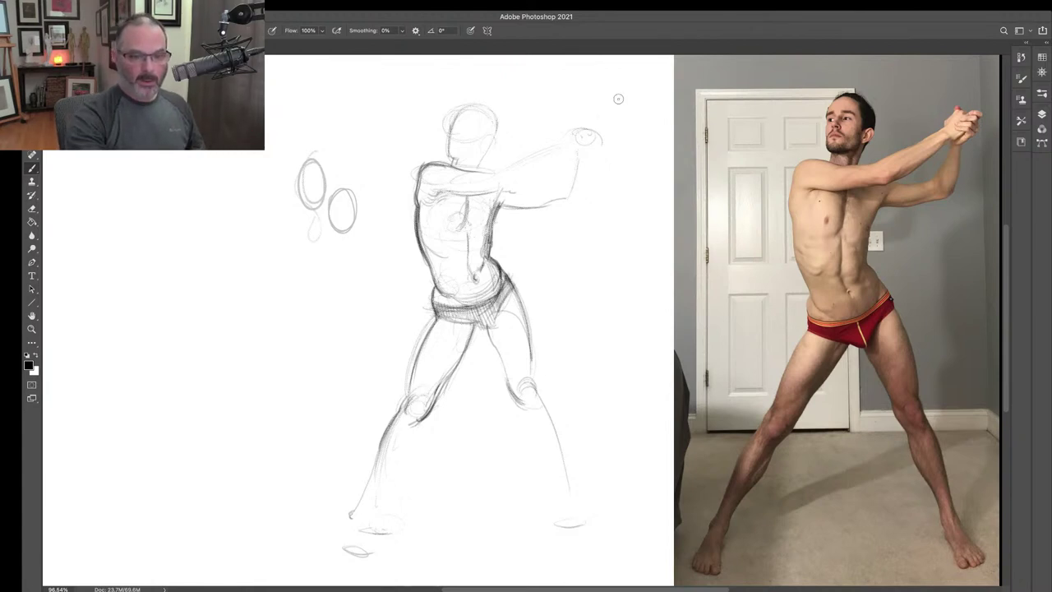
left_click_drag(618, 100, 605, 122)
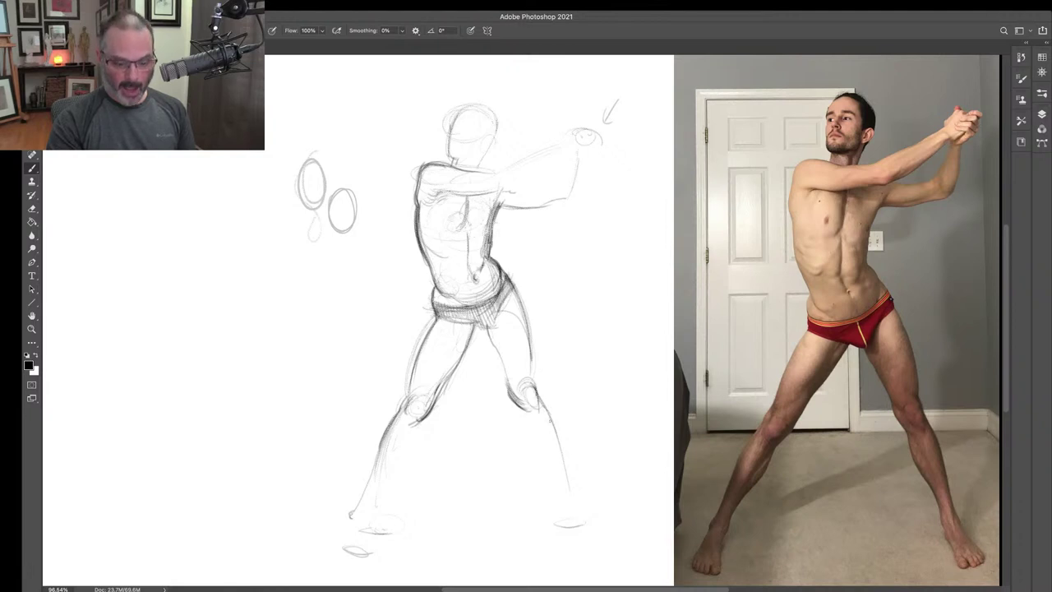
- Darken the right lower leg to the ankle, sketch the bottom of its foot, and shade around the knee
left_click_drag(543, 406, 573, 497)
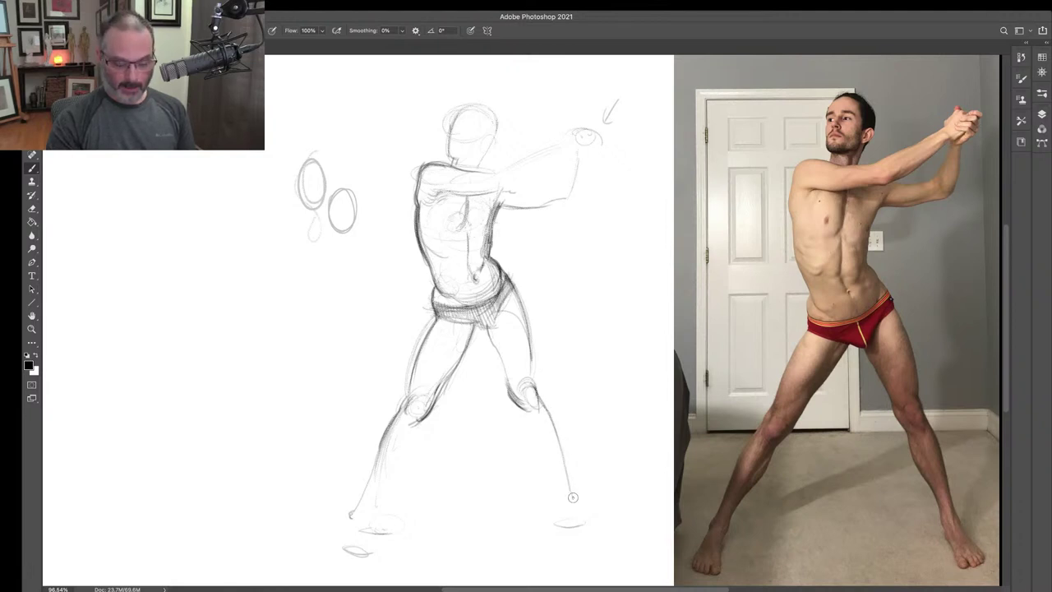
left_click_drag(593, 534, 567, 537)
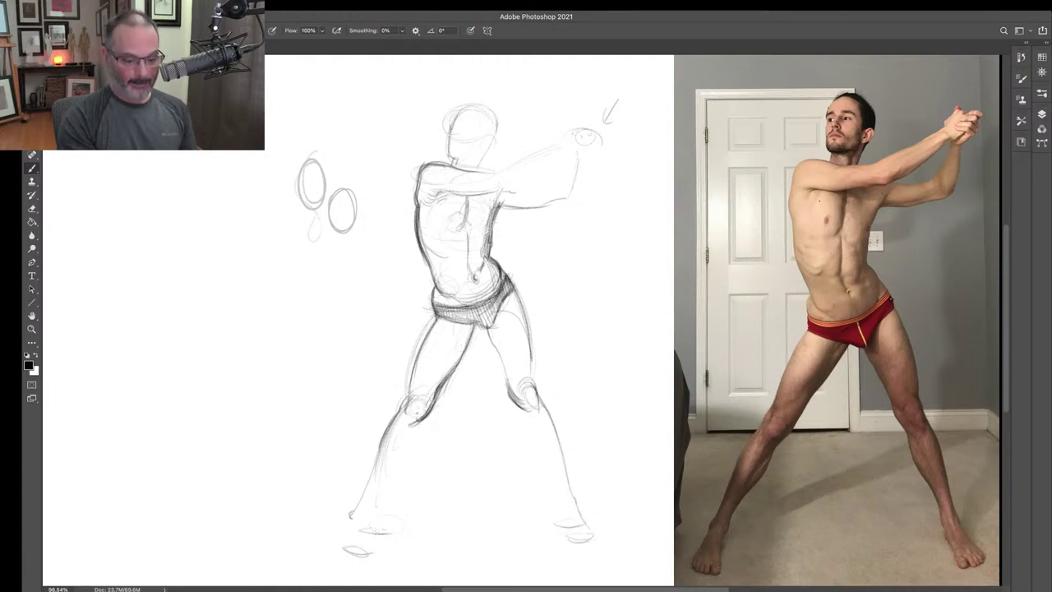
mouse_move(429, 399)
left_mouse_down()
mouse_move(405, 377)
mouse_move(398, 408)
left_mouse_up()
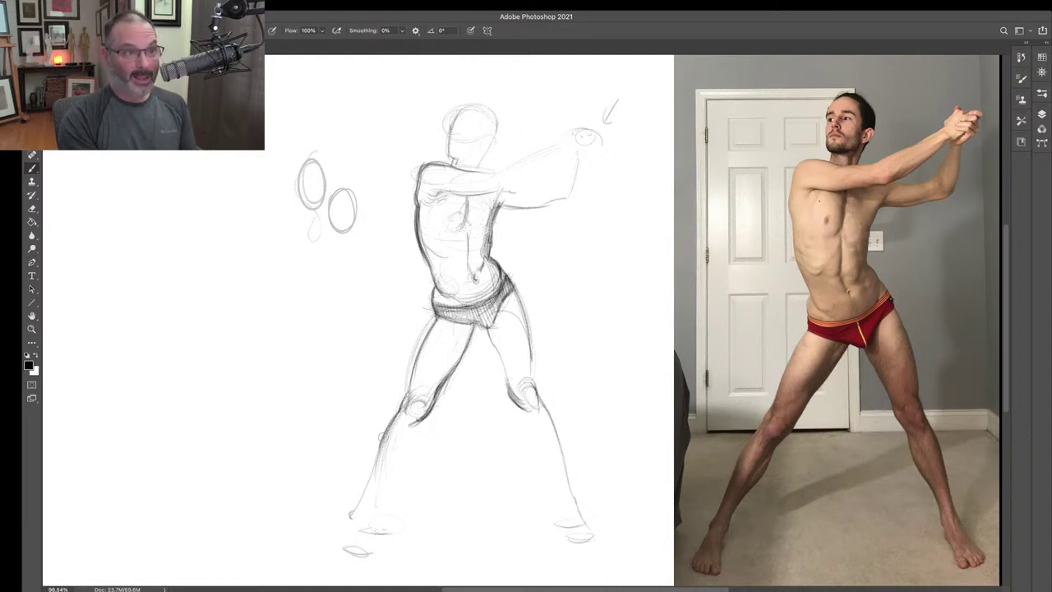
- Redraw the left shin and ankle, outline the left foot's underside, and hatch shading onto the foot
mouse_move(386, 426)
left_mouse_down()
mouse_move(351, 507)
mouse_move(374, 528)
mouse_move(348, 551)
mouse_move(369, 549)
mouse_move(360, 546)
left_mouse_up()
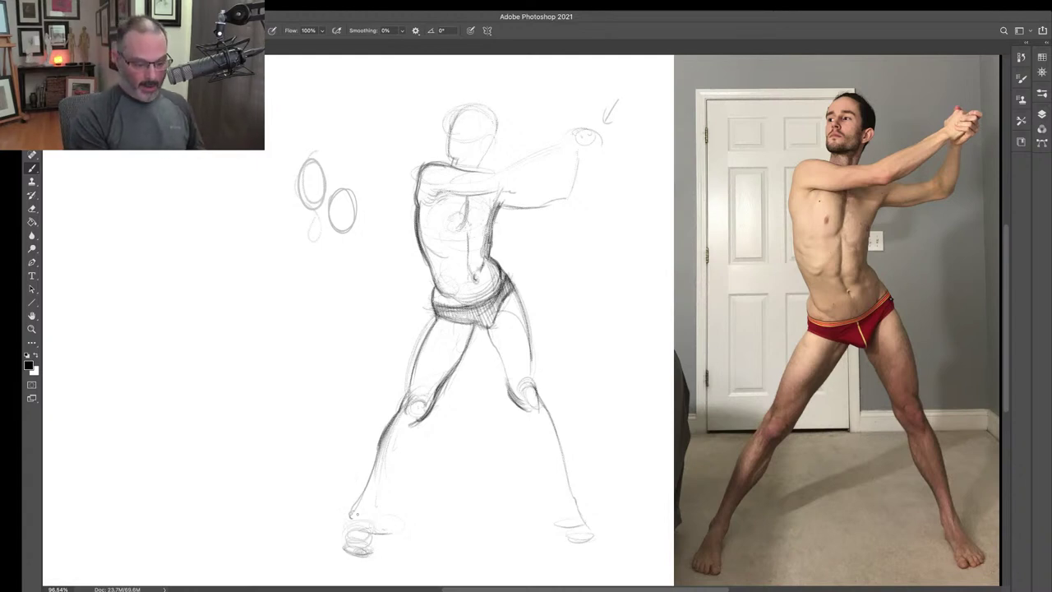
left_click_drag(356, 514, 342, 549)
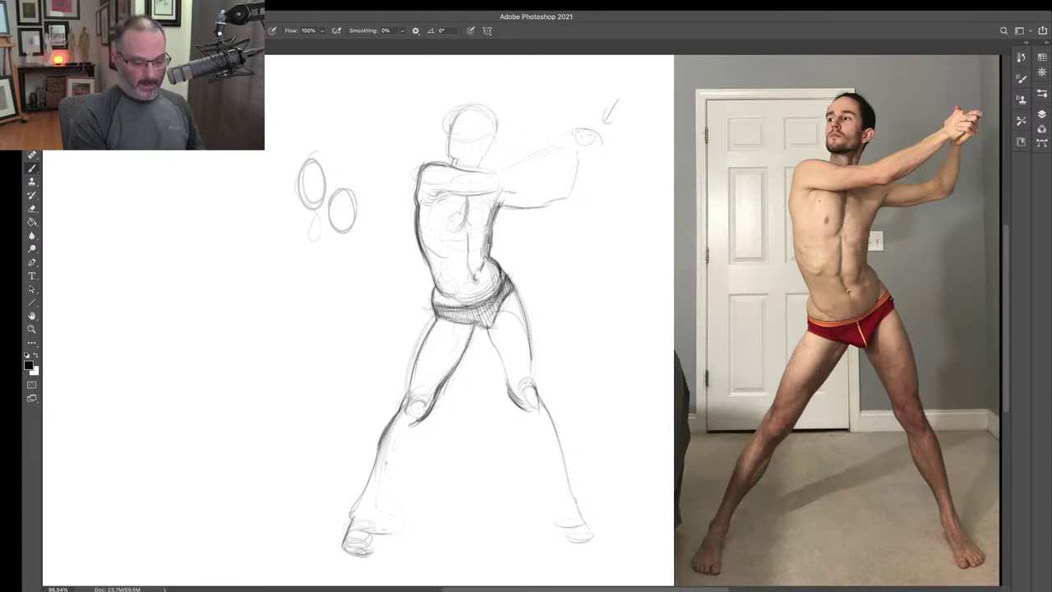
mouse_move(368, 541)
left_mouse_down()
mouse_move(340, 551)
mouse_move(375, 549)
left_mouse_up()
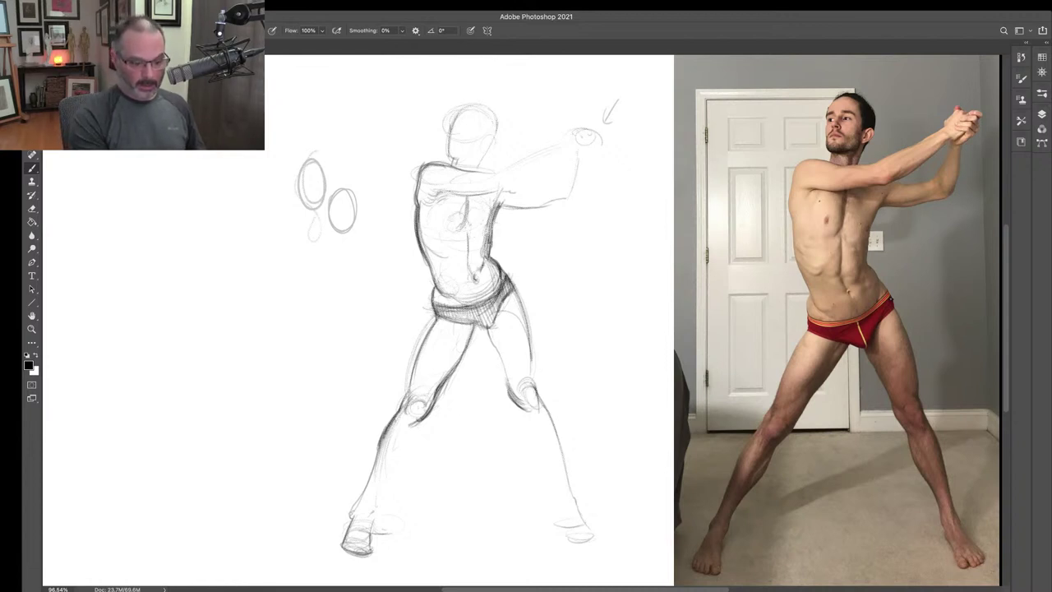
left_click_drag(398, 411, 356, 506)
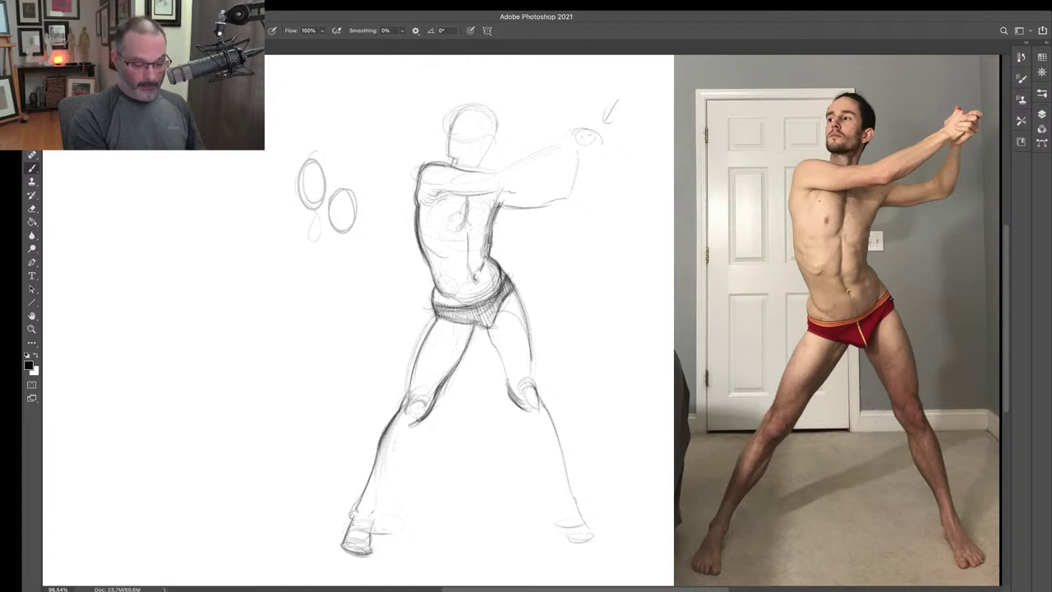
left_click_drag(355, 511, 352, 532)
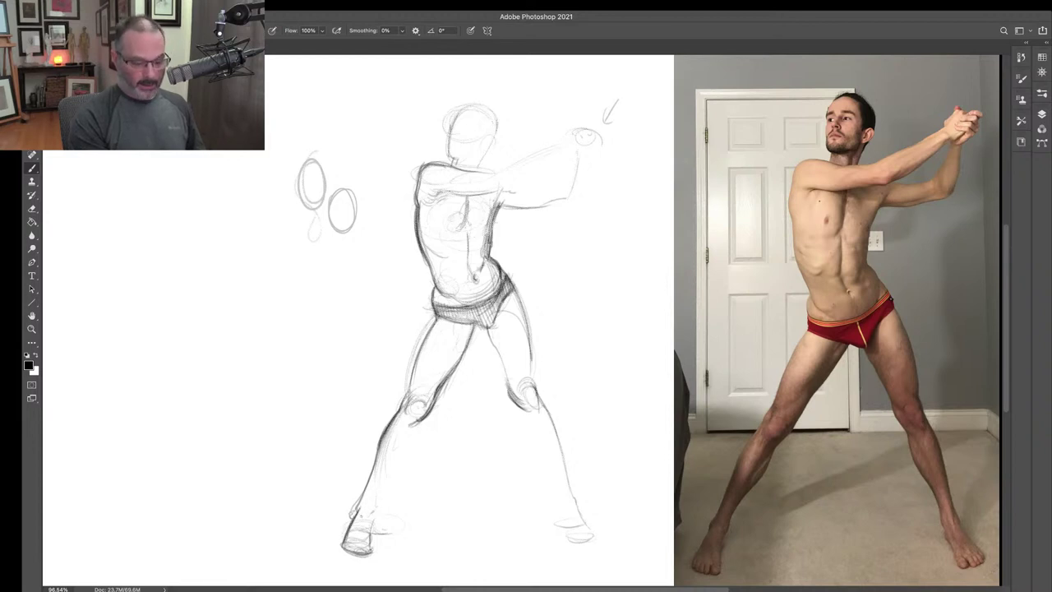
left_click_drag(371, 509, 355, 531)
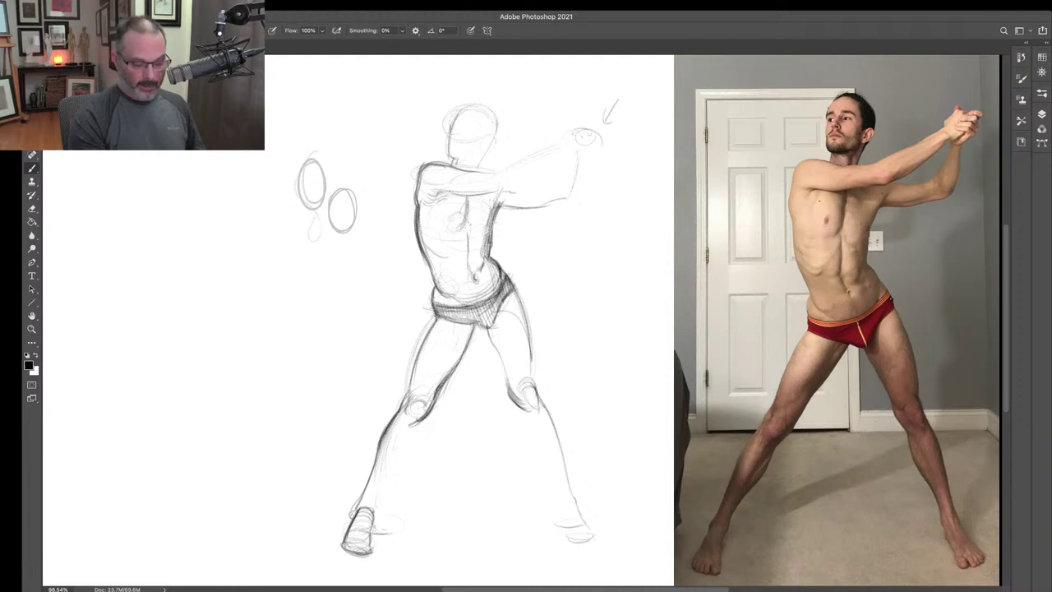
left_click_drag(369, 514, 367, 546)
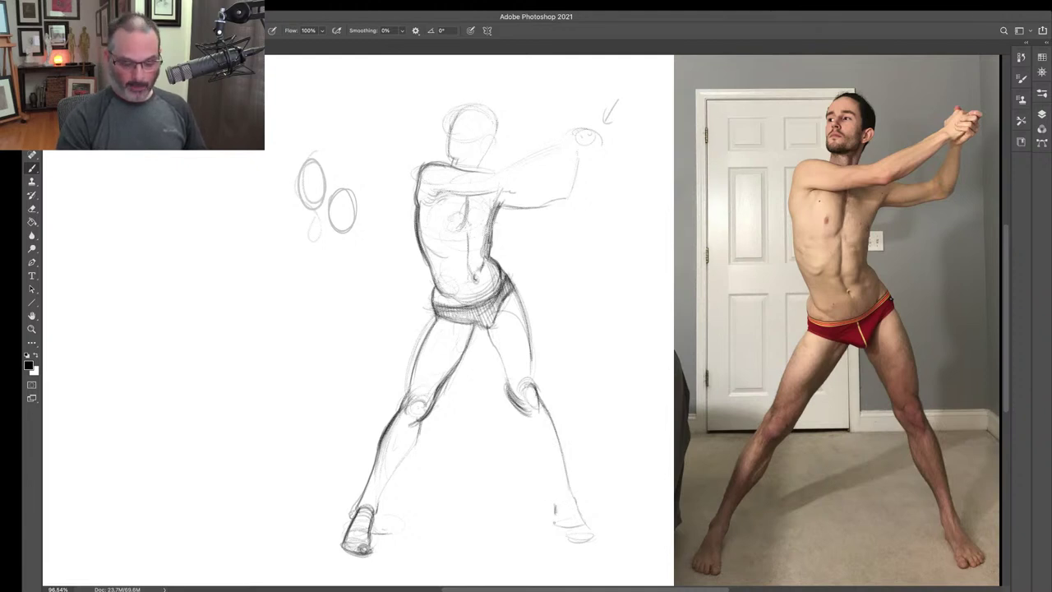
- Sketch the right foot's ankle line, sole and toes, and firm up the lower right shin
left_click_drag(567, 535, 595, 542)
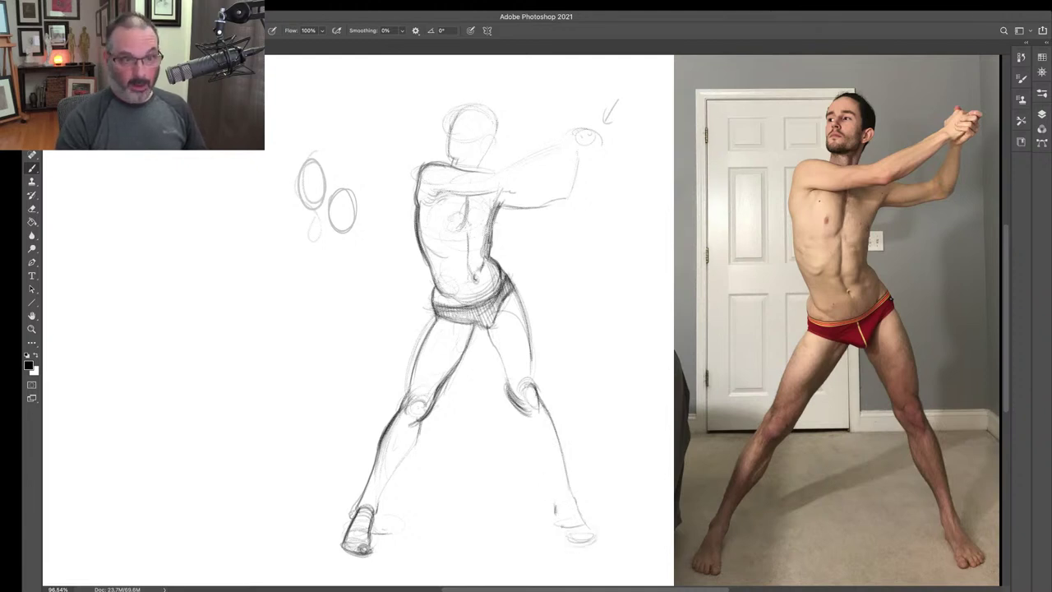
mouse_move(556, 498)
left_mouse_down()
mouse_move(560, 524)
mouse_move(583, 544)
left_mouse_up()
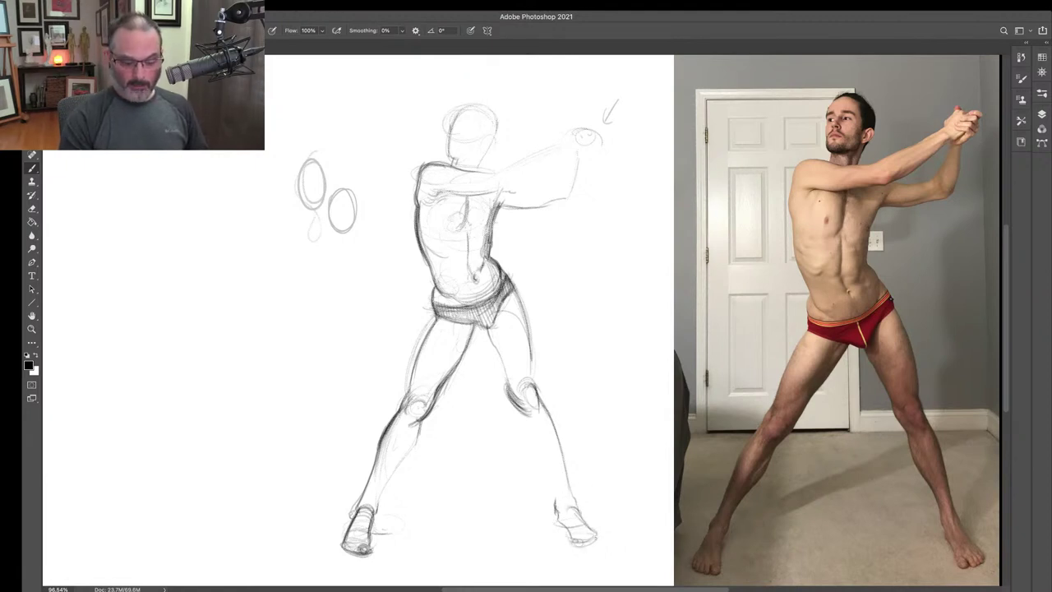
mouse_move(595, 534)
left_mouse_down()
mouse_move(600, 542)
mouse_move(577, 545)
left_mouse_up()
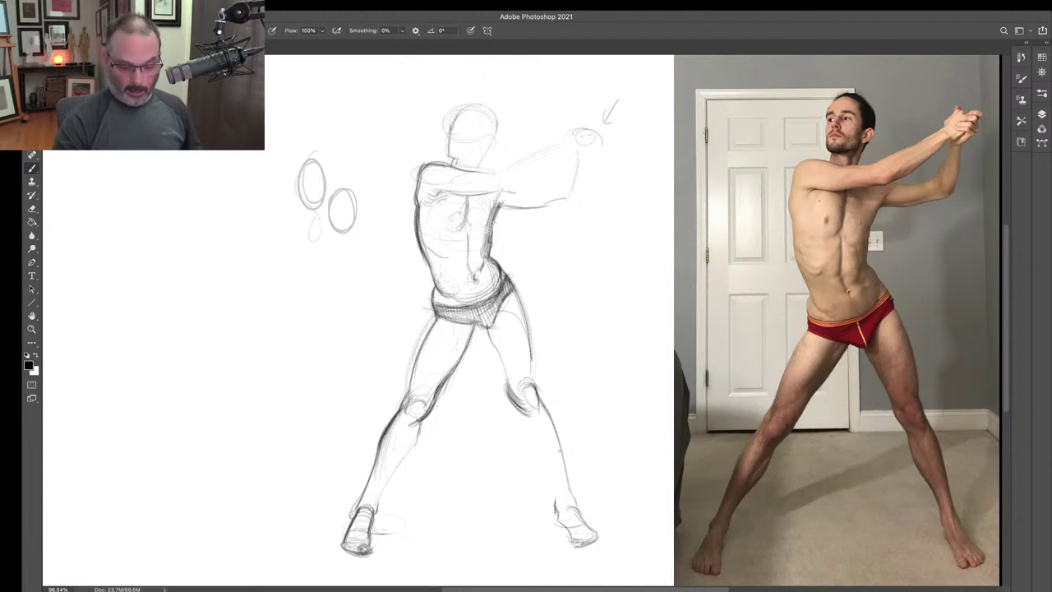
left_click_drag(564, 462, 572, 500)
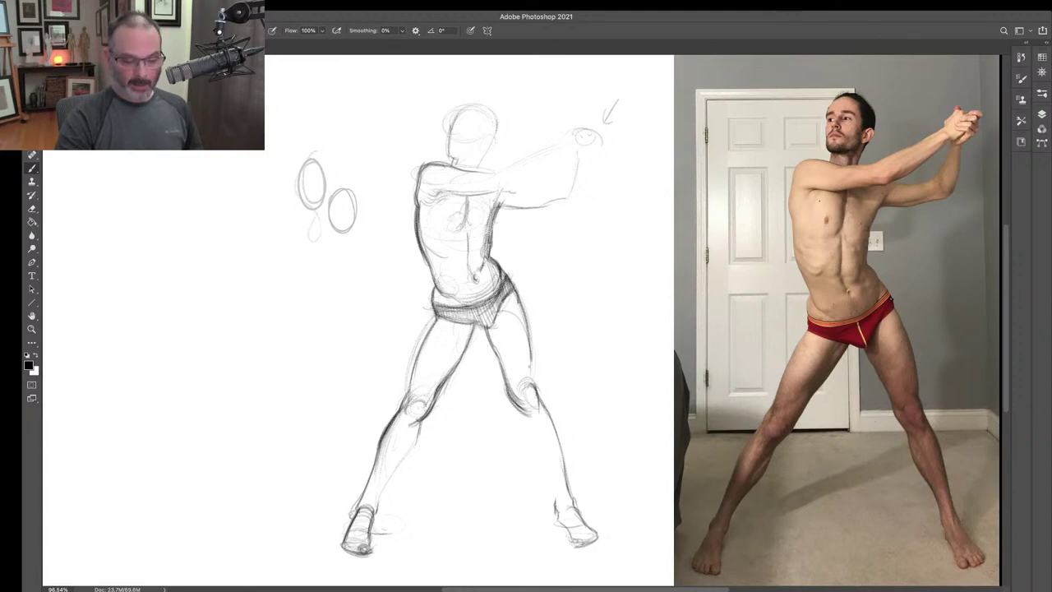
- Add a light stroke down the right inner thigh and a few small marks on the chest
left_click_drag(530, 333, 531, 368)
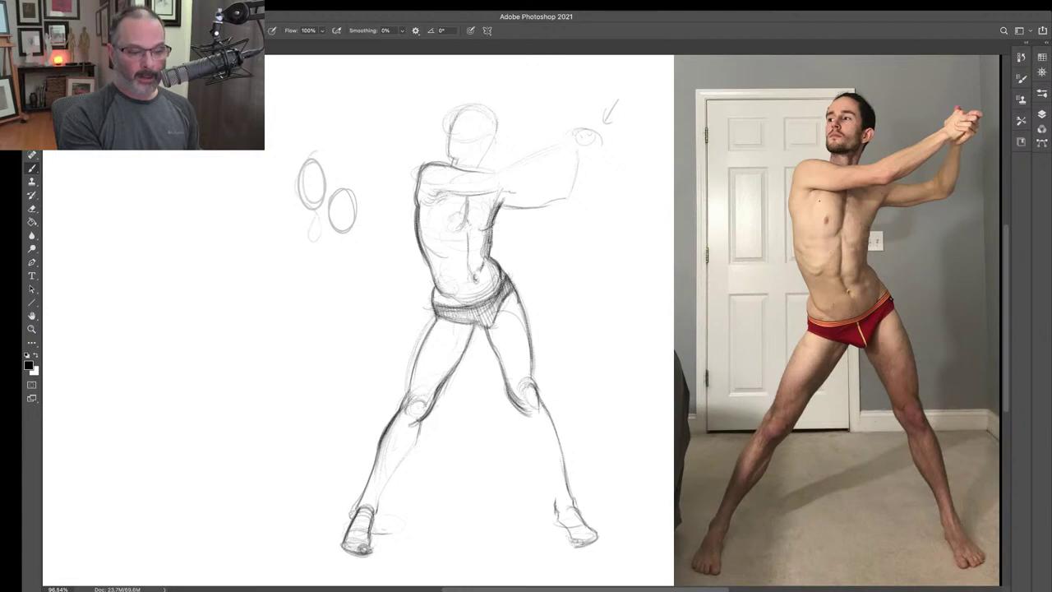
left_click_drag(455, 214, 462, 224)
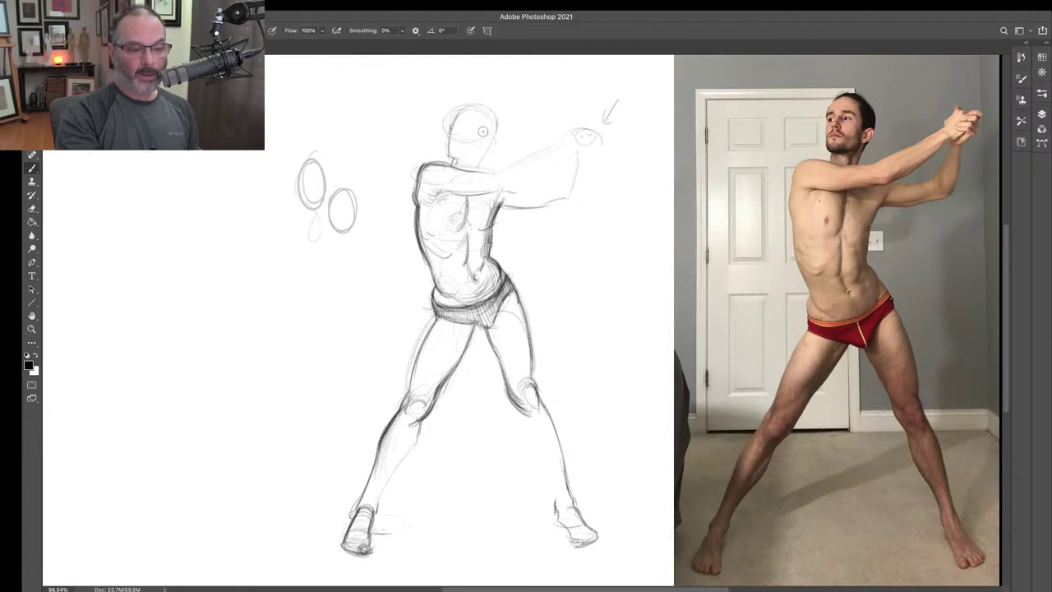
- Draw a horizontal eye line across the sketched head oval
left_click_drag(462, 129, 491, 129)
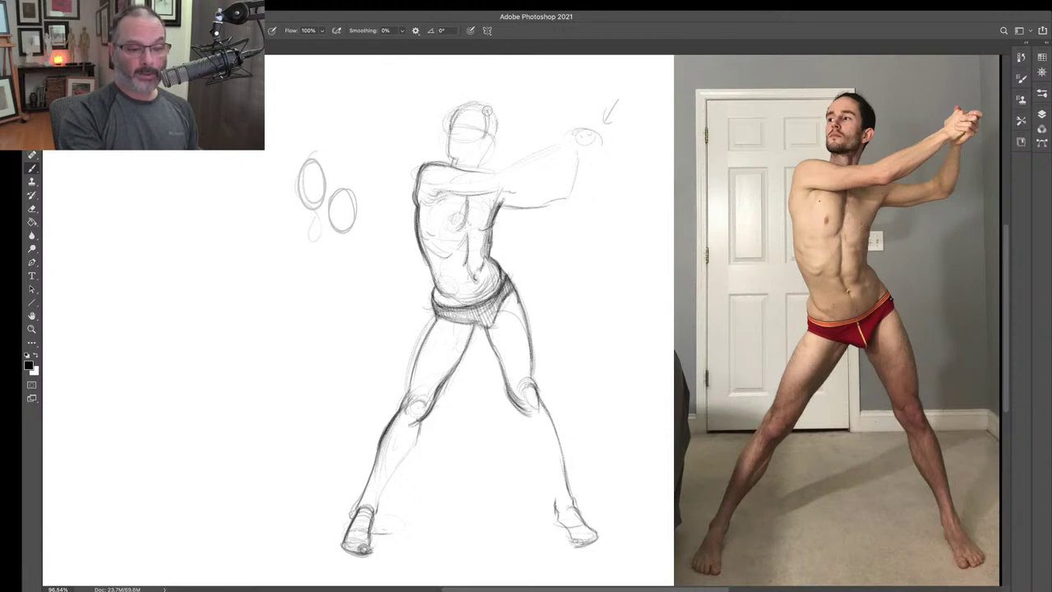
- Sketch an ear on the side of the head and a gesture stroke left of the torso
left_click_drag(490, 124, 485, 146)
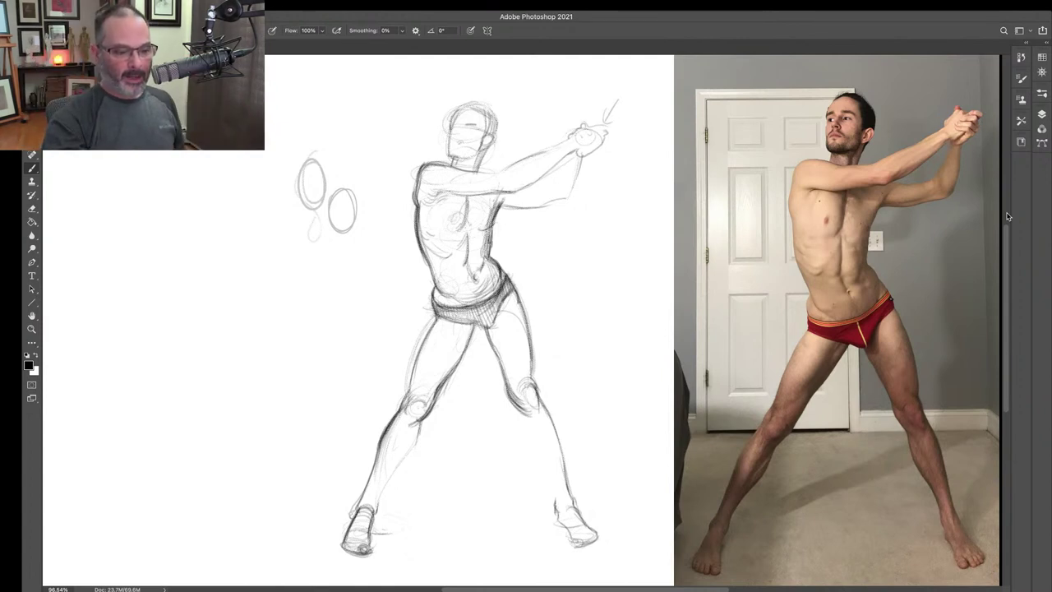
left_click_drag(417, 229, 379, 218)
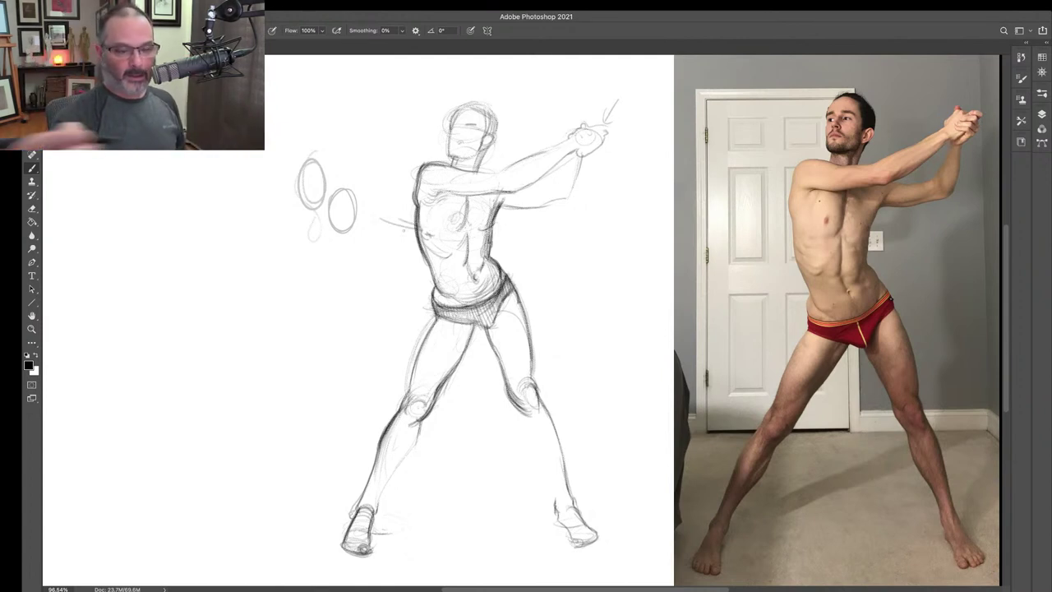
- Preview several earlier Brush Tool states in History, then restore the latest state with all strokes
left_click(1020, 57)
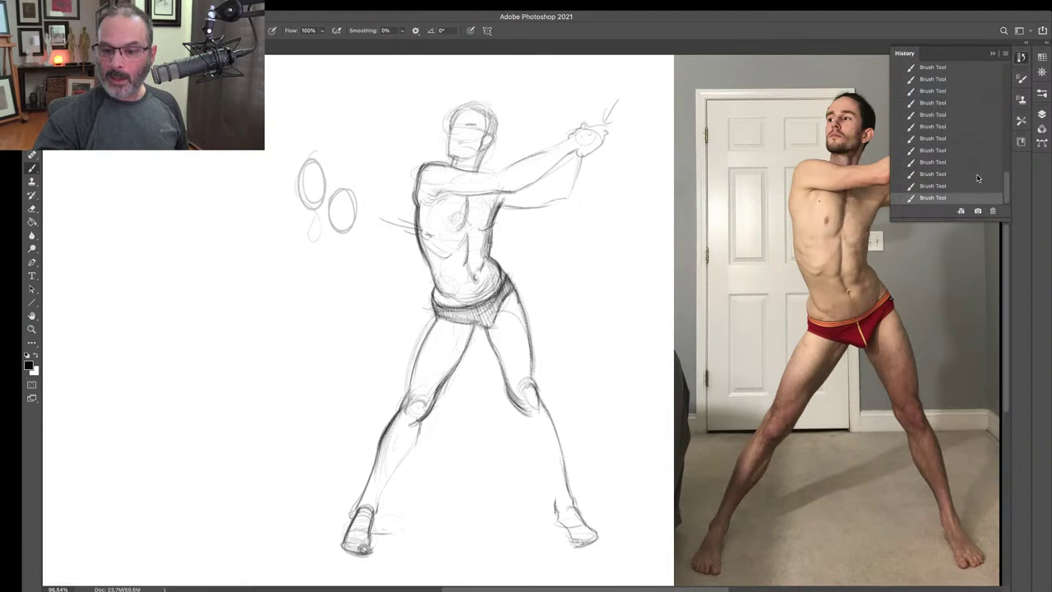
left_click(946, 163)
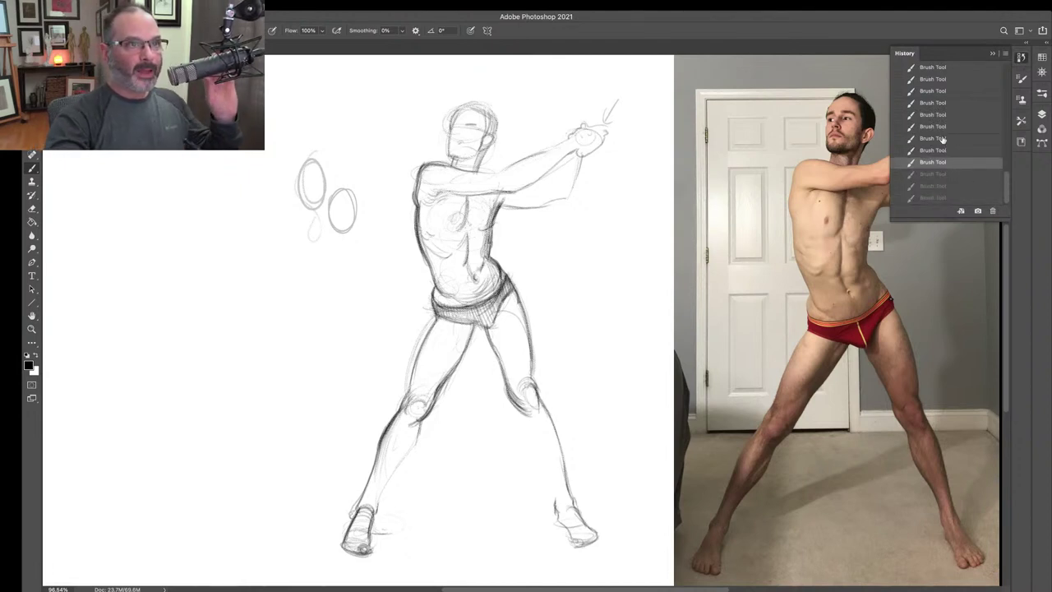
key("ctrl+shift+z")
key("ctrl+shift+z")
key("ctrl+shift+z")
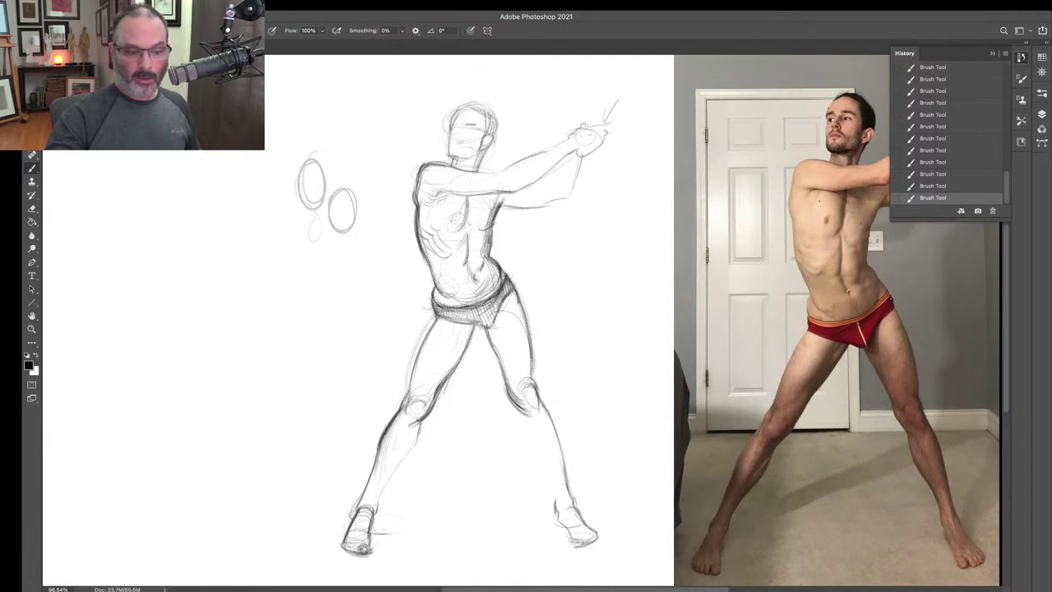
left_click(959, 163)
left_click(958, 128)
left_click(958, 114)
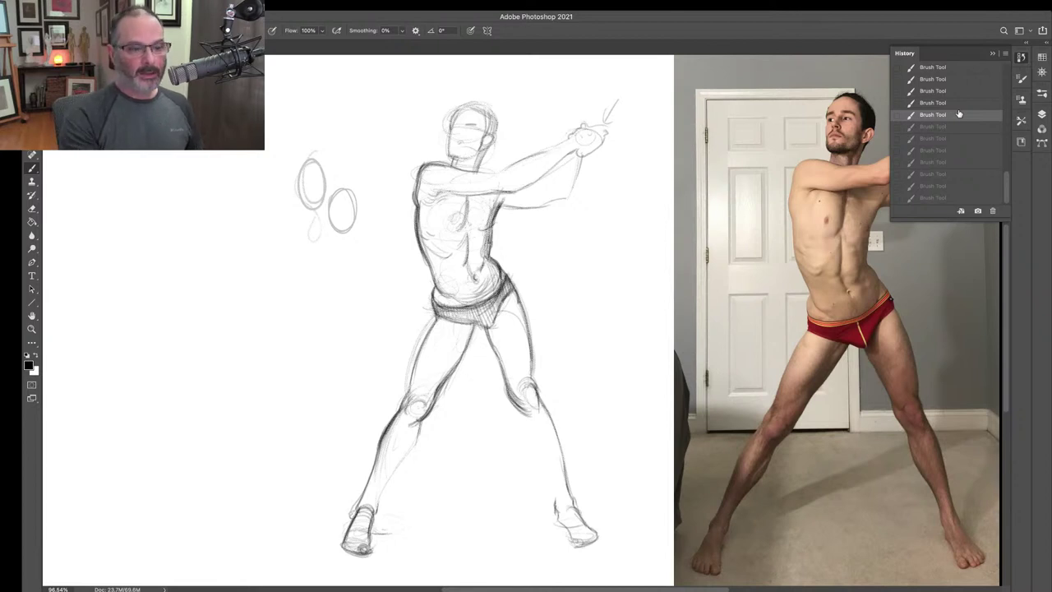
left_click(932, 198)
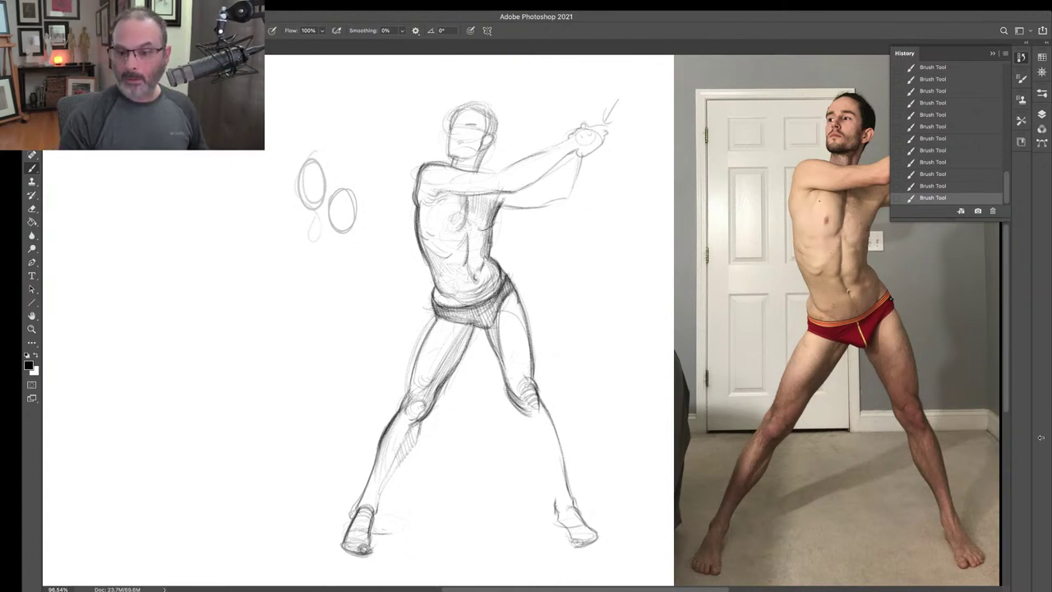
- Show Layer 2's new reference photo and hide Layer 1's finished sketch
left_click(992, 54)
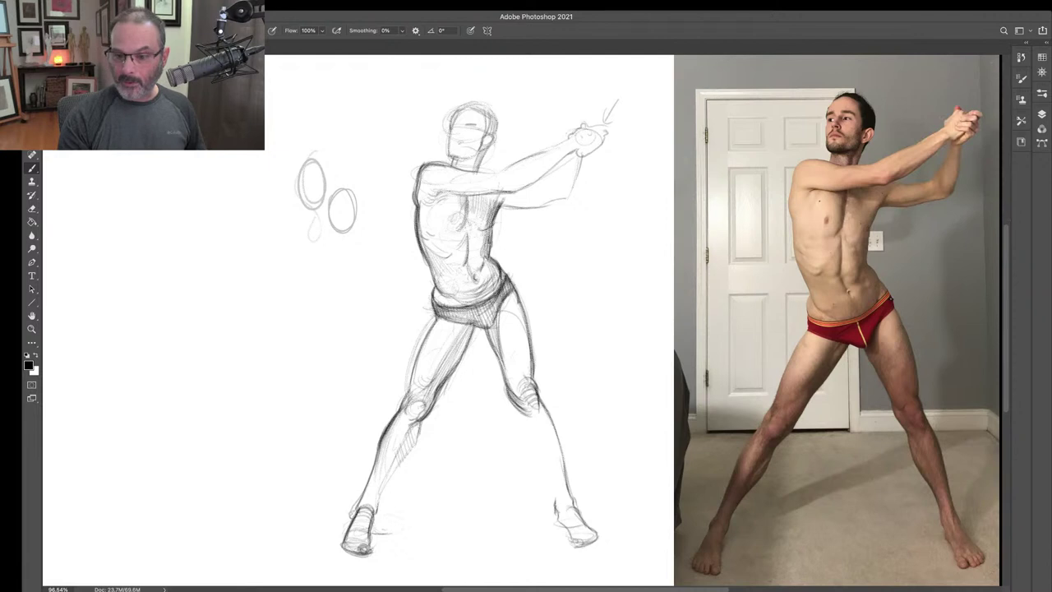
left_click(1041, 115)
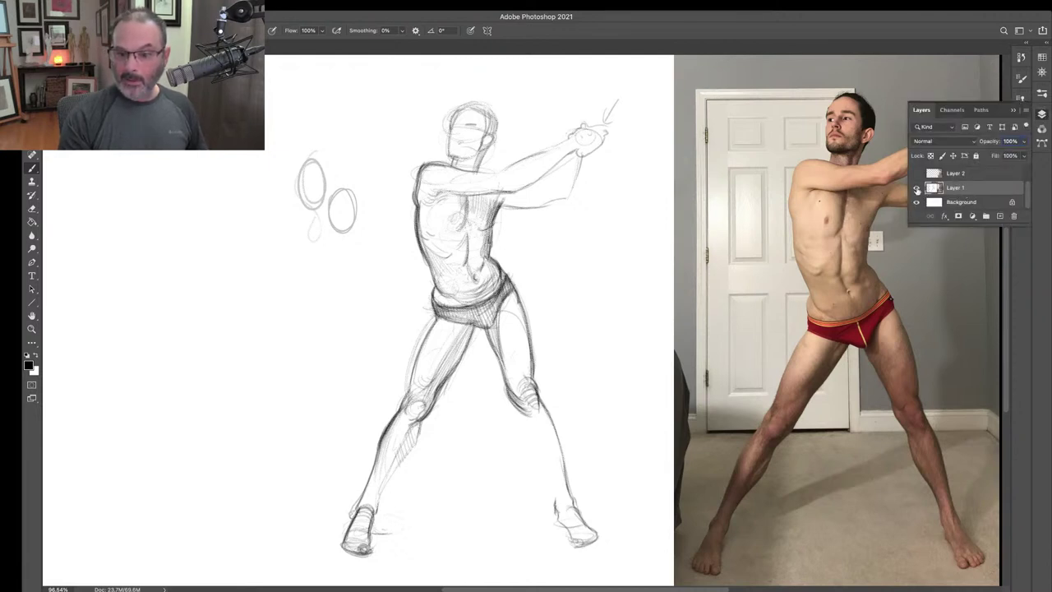
left_click(916, 173)
left_click(917, 188)
left_click(918, 188)
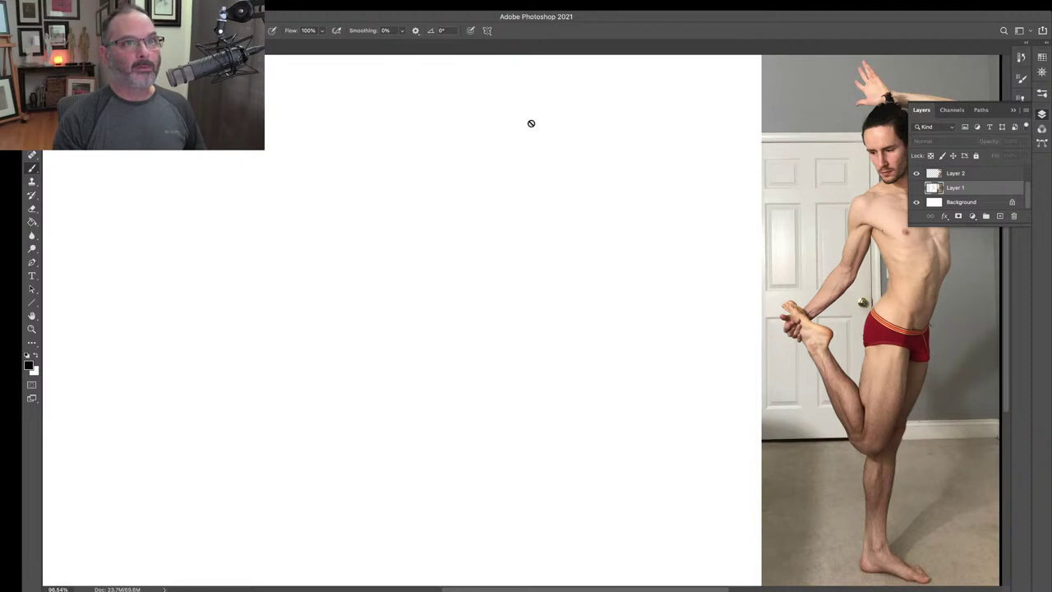
left_click(1014, 110)
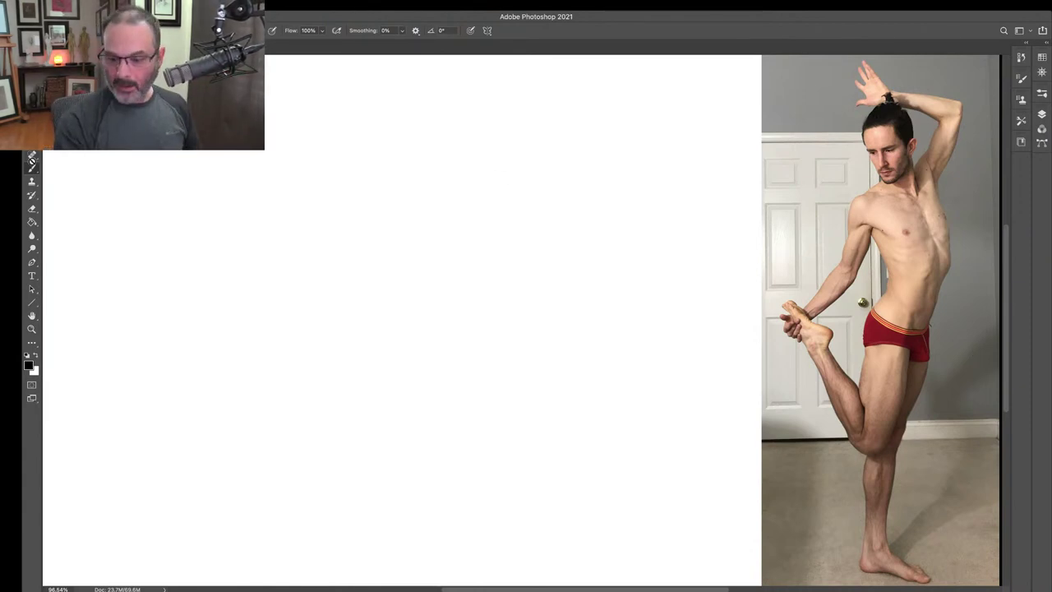
- Make Layer 2 the active layer to draw on
left_click(1041, 115)
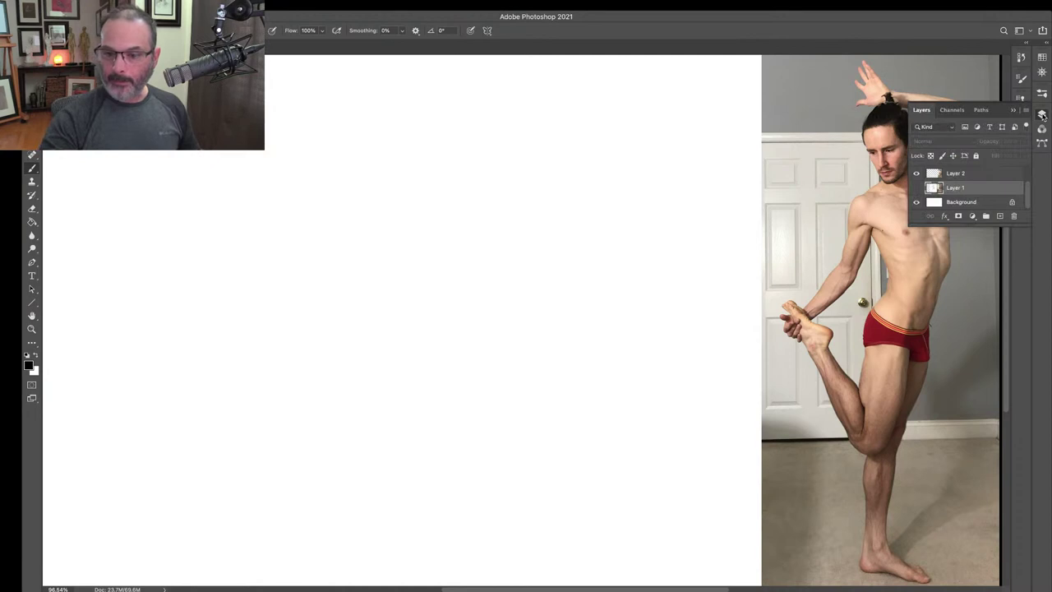
left_click(976, 175)
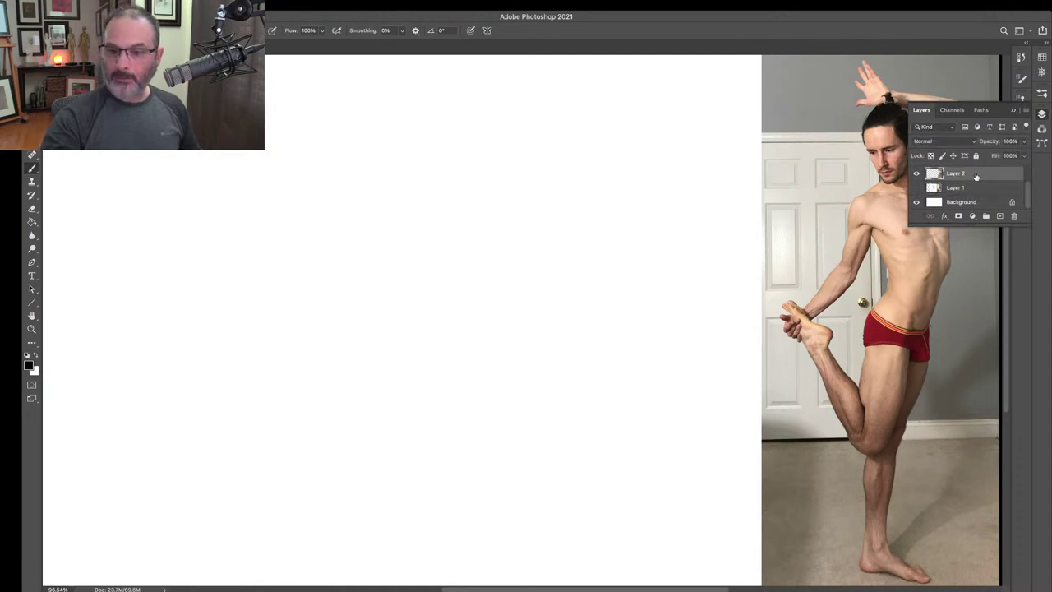
left_click(1012, 110)
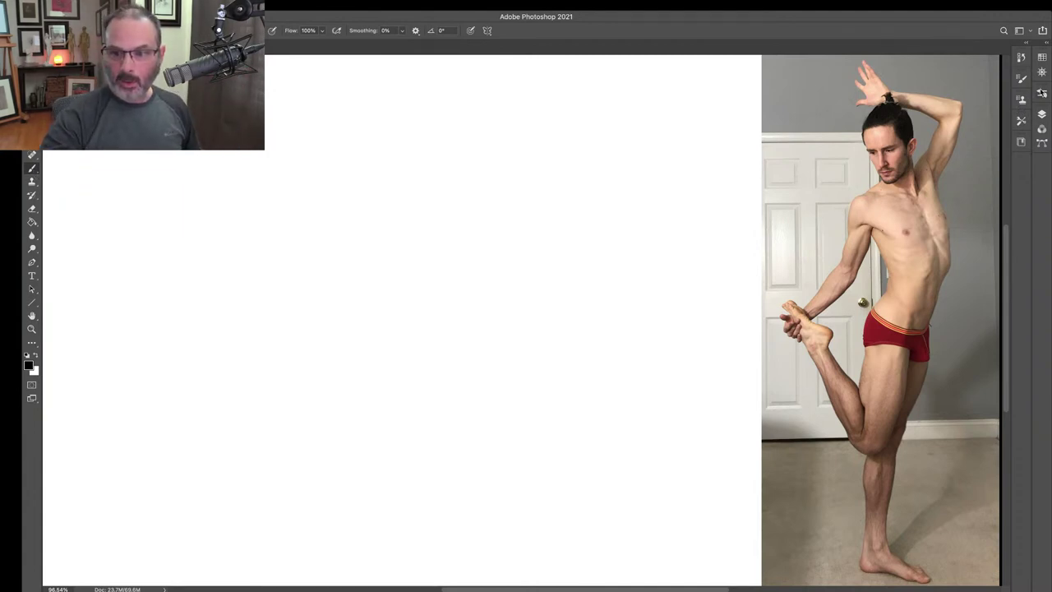
- Confirm the Happy HB pencil brush, then draw a short curve and a long sweeping diagonal
left_click(1042, 93)
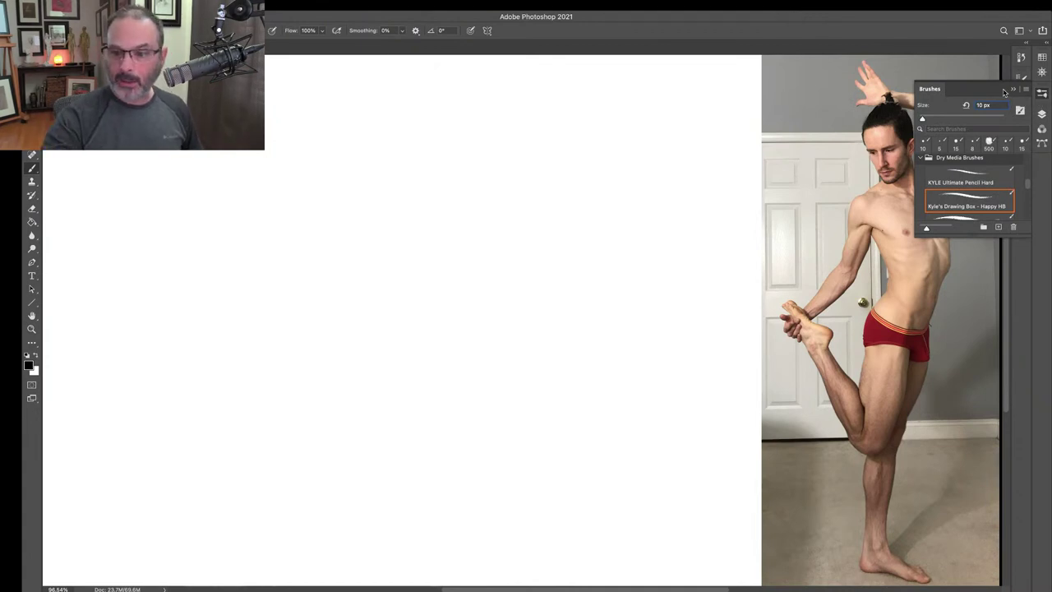
left_click(1013, 92)
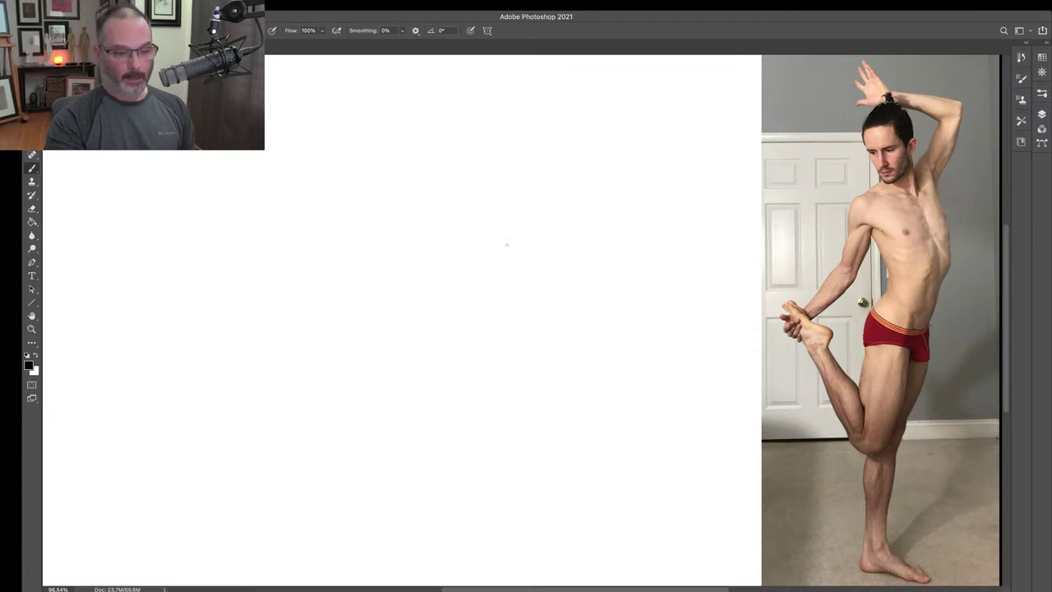
left_click_drag(502, 220, 518, 261)
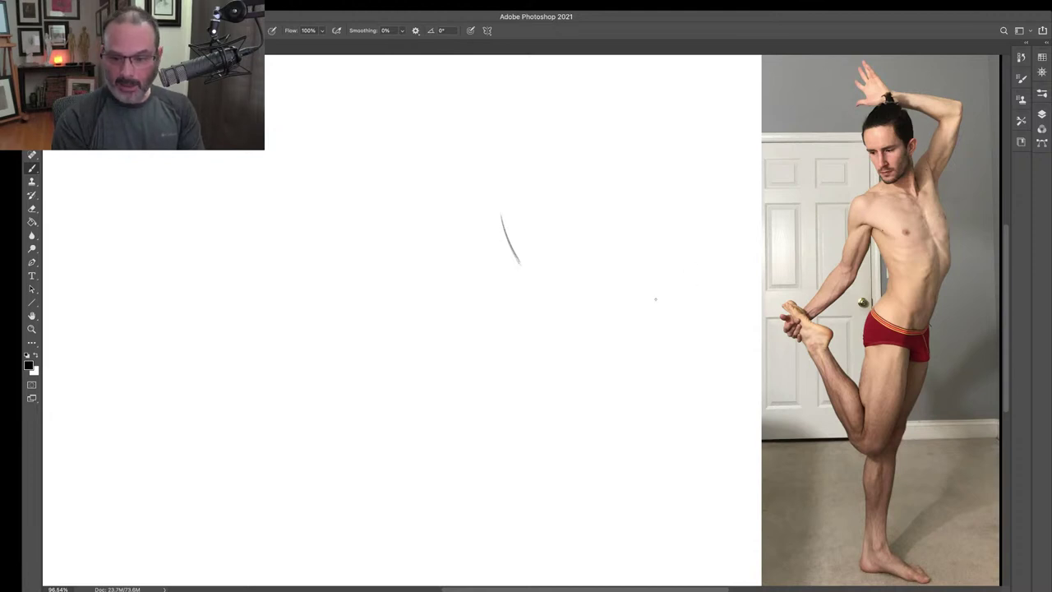
left_click_drag(640, 308, 873, 257)
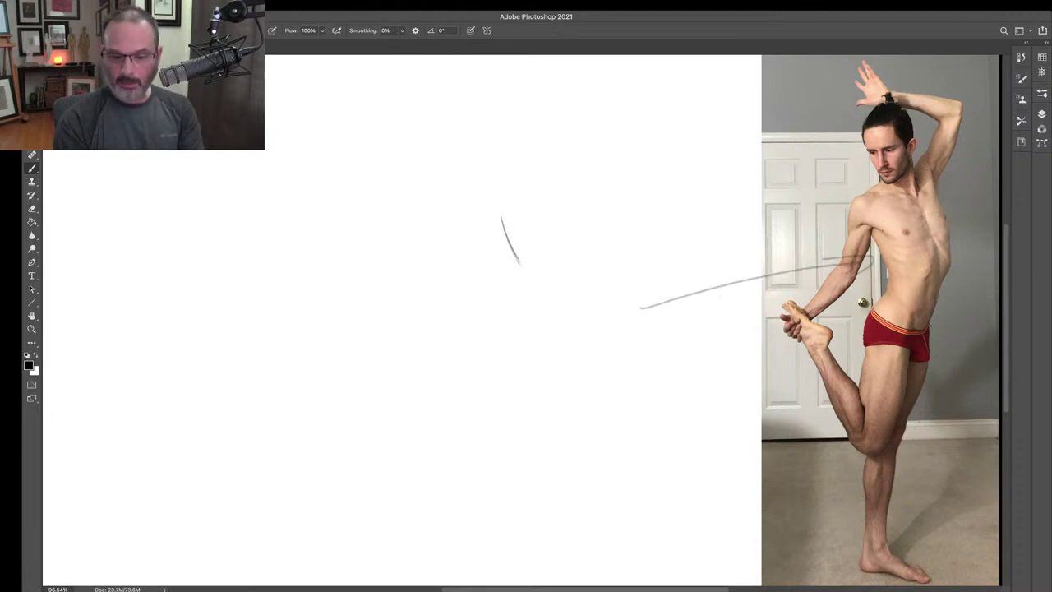
left_click_drag(631, 310, 856, 258)
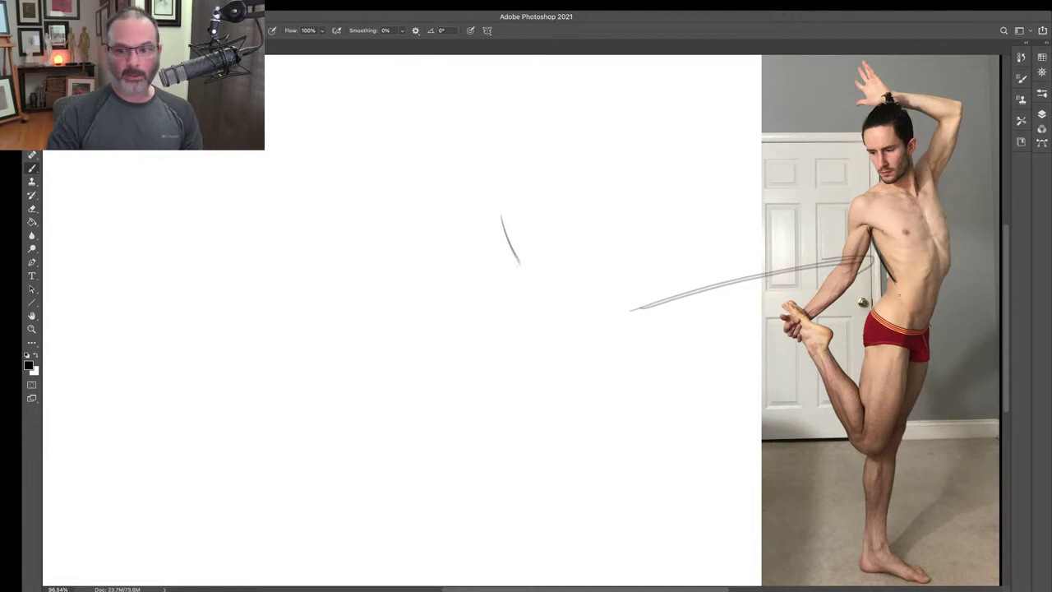
- Revert History to the state before the long diagonal line
left_click(1020, 57)
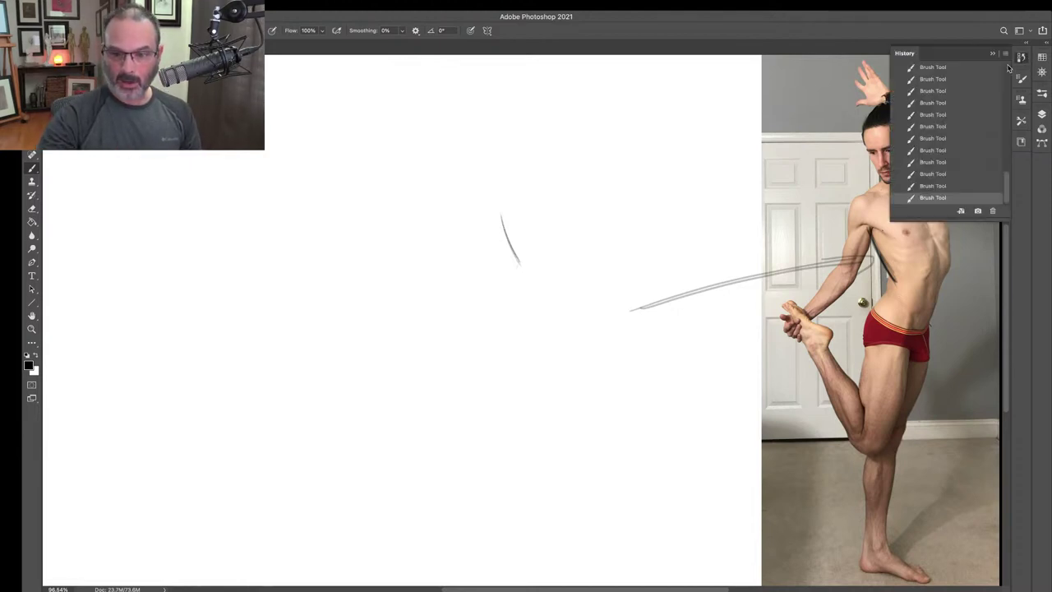
key("ctrl+z")
key("ctrl+z")
key("ctrl+z")
key("ctrl+z")
key("ctrl+z")
key("ctrl+z")
key("ctrl+z")
key("ctrl+z")
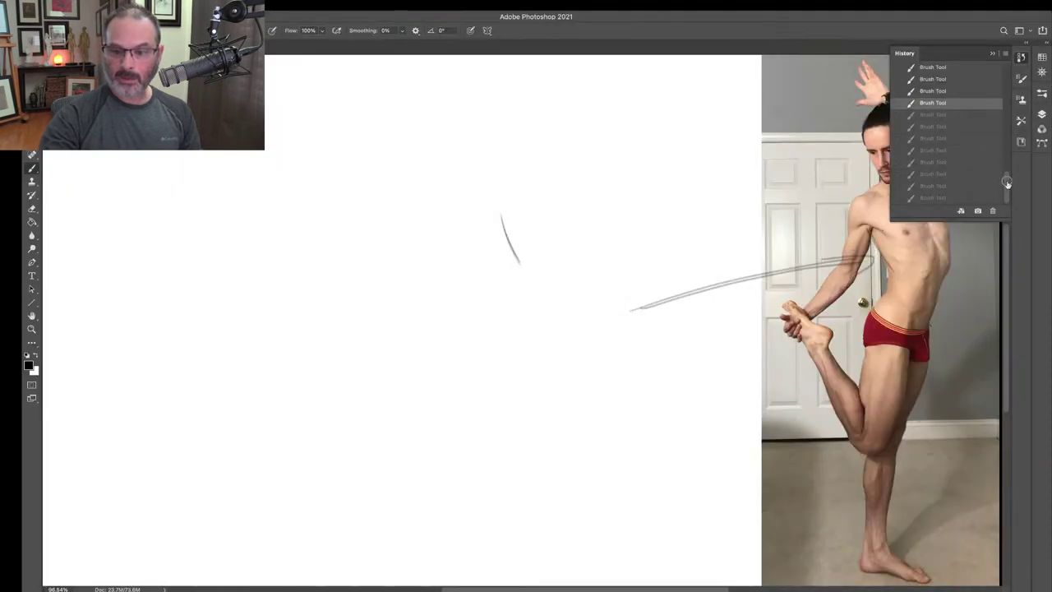
left_click(954, 100)
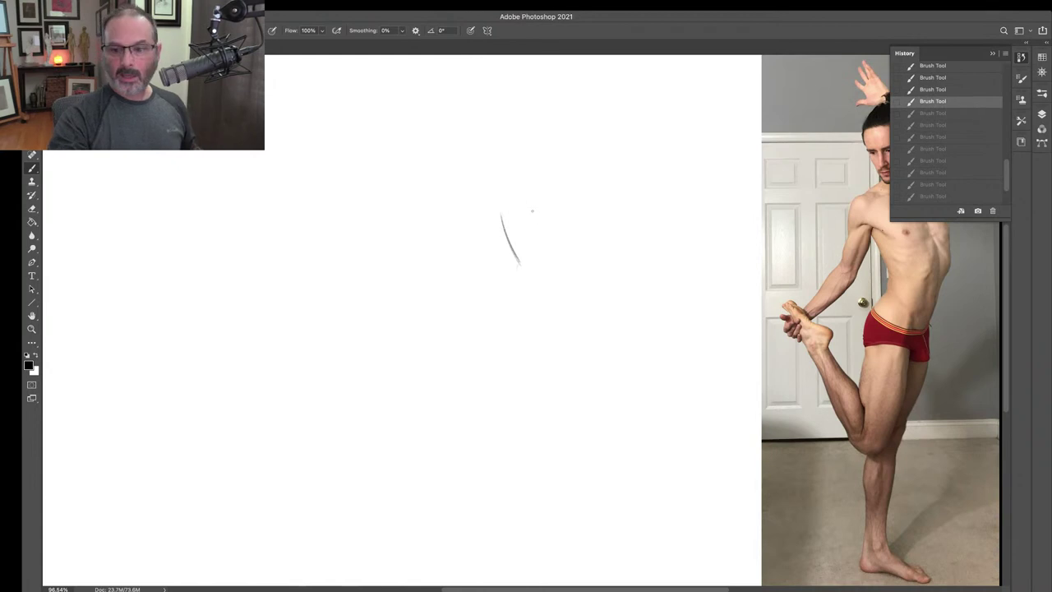
left_click(992, 54)
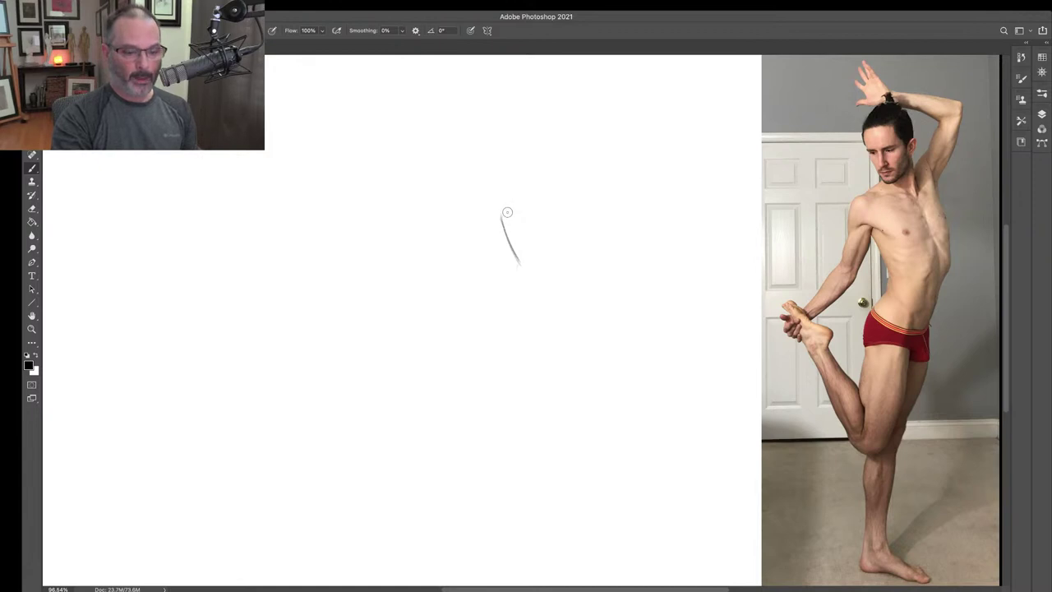
- Extend the curved contour down into a rounded bulge and darken its top and bend
left_click_drag(506, 210, 518, 261)
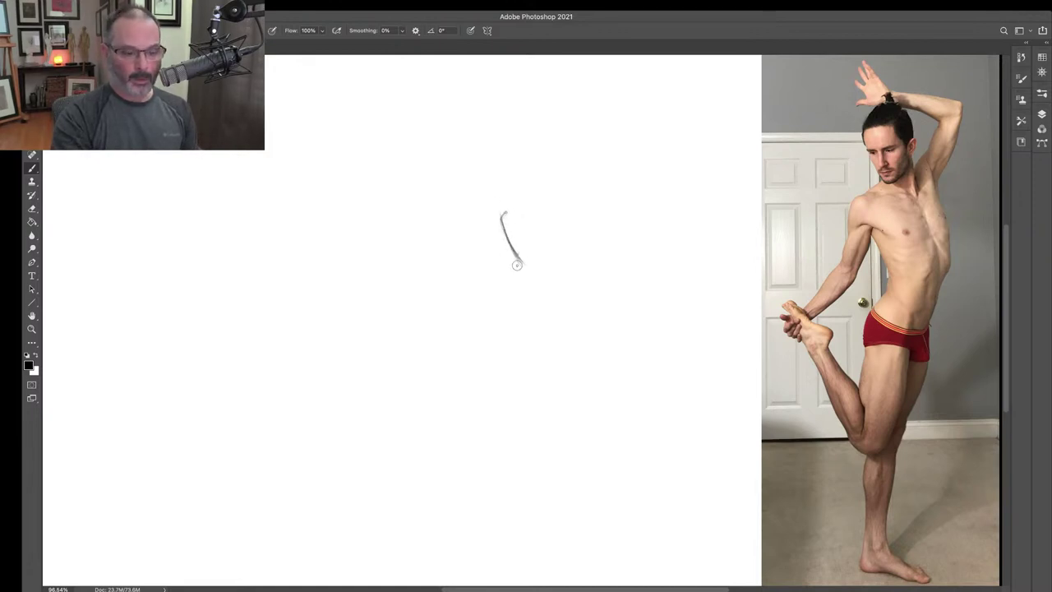
mouse_move(518, 271)
left_mouse_down()
mouse_move(500, 311)
mouse_move(514, 274)
mouse_move(513, 357)
mouse_move(509, 272)
mouse_move(499, 314)
left_mouse_up()
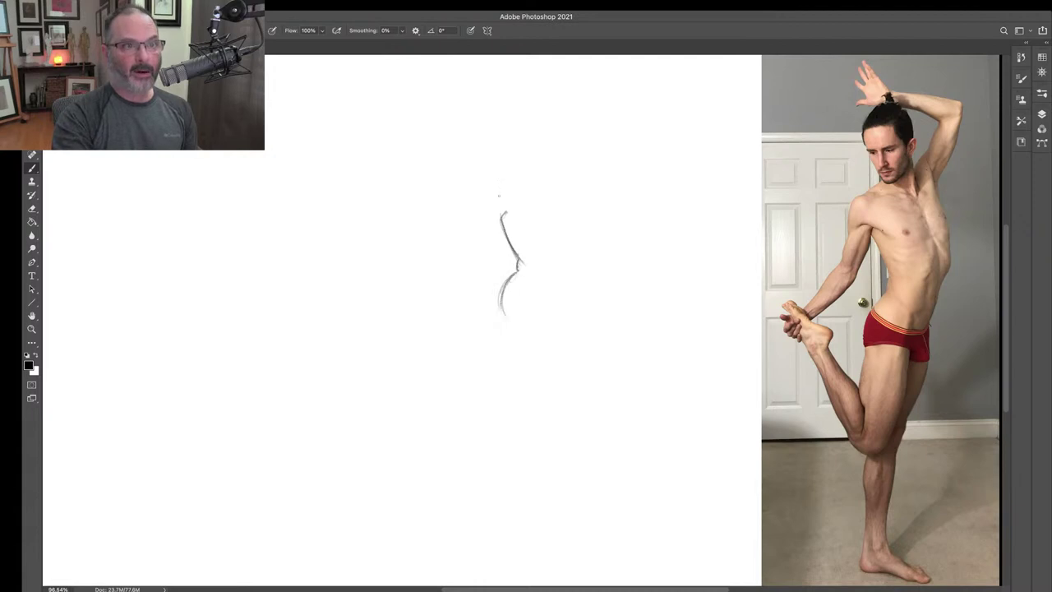
left_click_drag(506, 222, 499, 220)
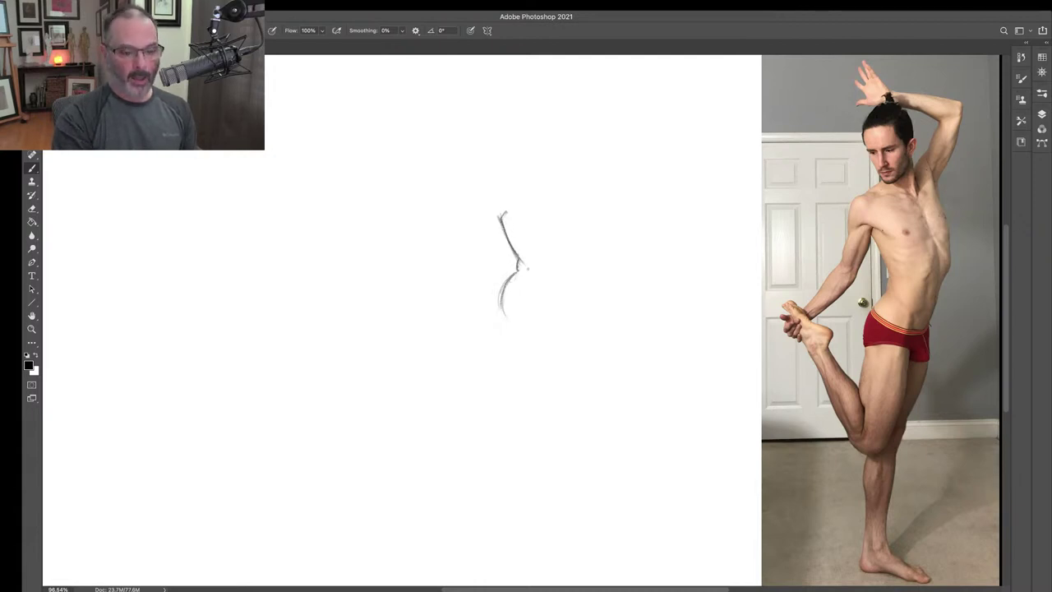
left_click_drag(518, 259, 519, 264)
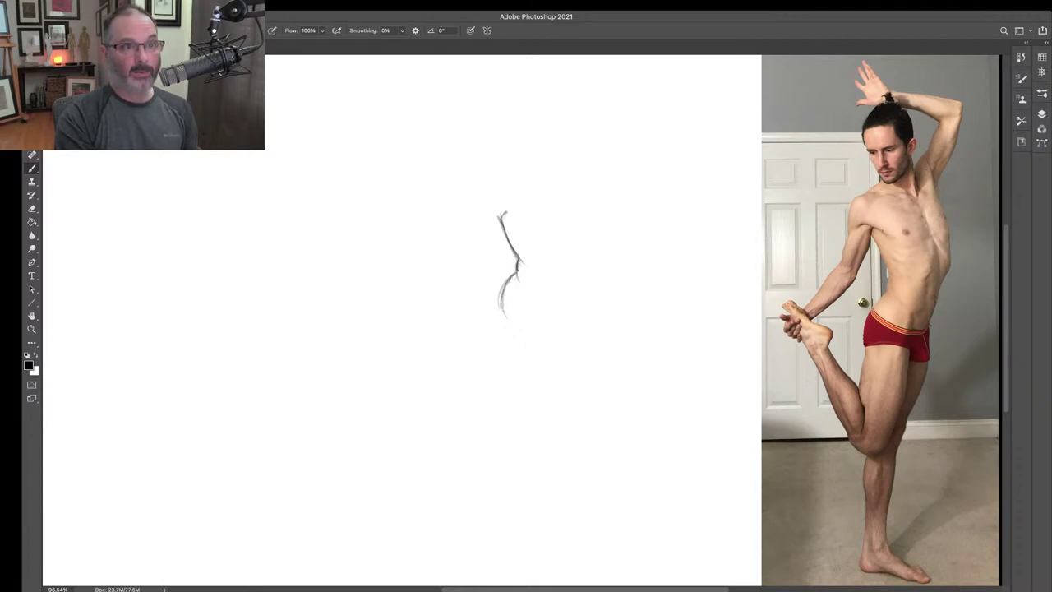
left_click_drag(516, 273, 503, 307)
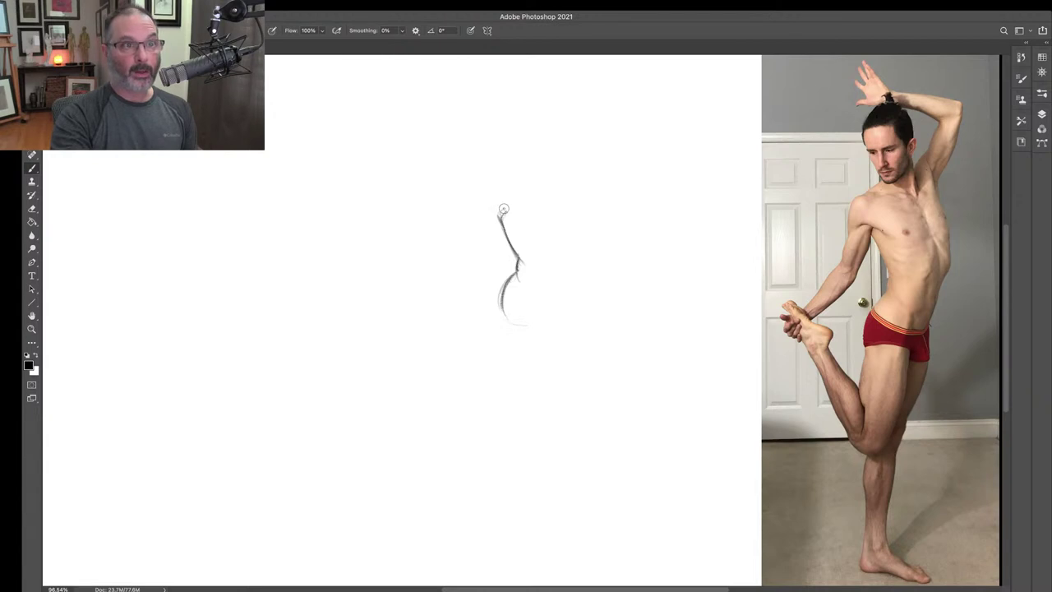
left_click_drag(503, 212, 518, 220)
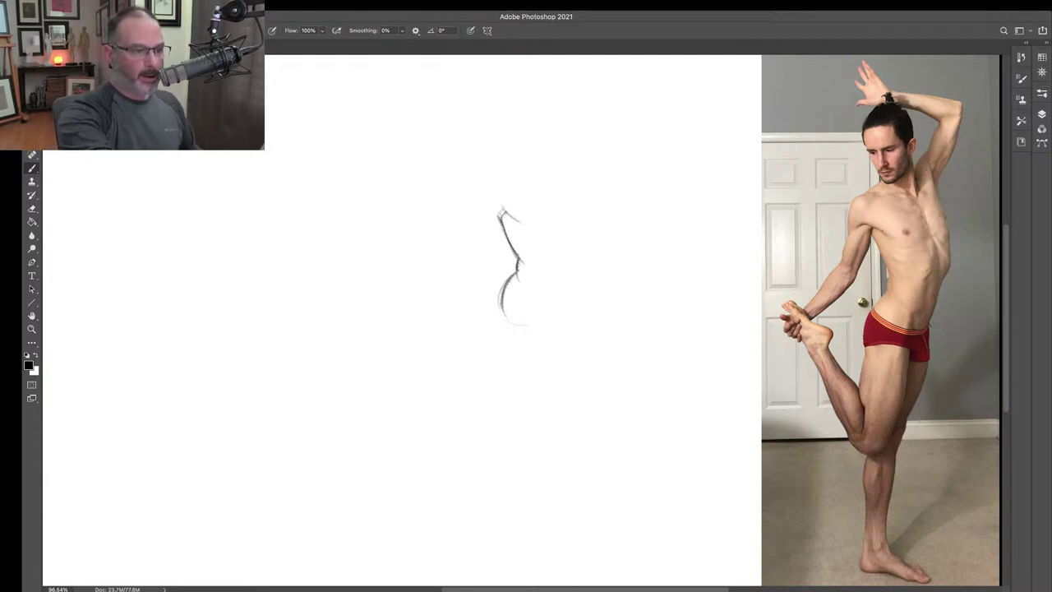
left_click(322, 30)
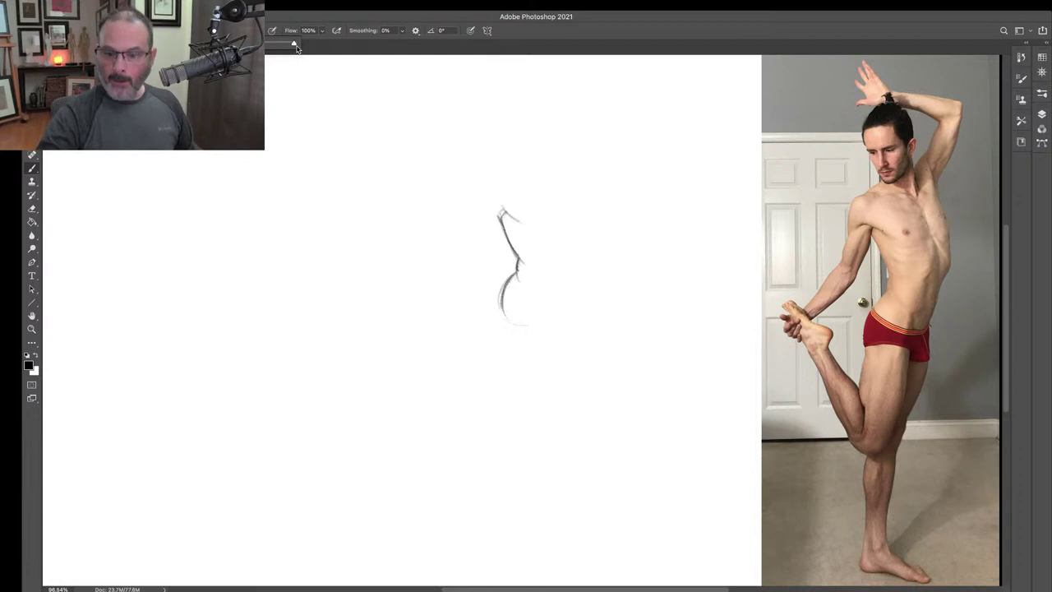
- Draw vertical plumb lines over the reference photo and through the sketch, with a short horizontal tick
left_click(866, 240)
mouse_move(870, 230)
left_mouse_down()
mouse_move(879, 411)
mouse_move(885, 385)
left_mouse_up()
left_click_drag(862, 302, 862, 377)
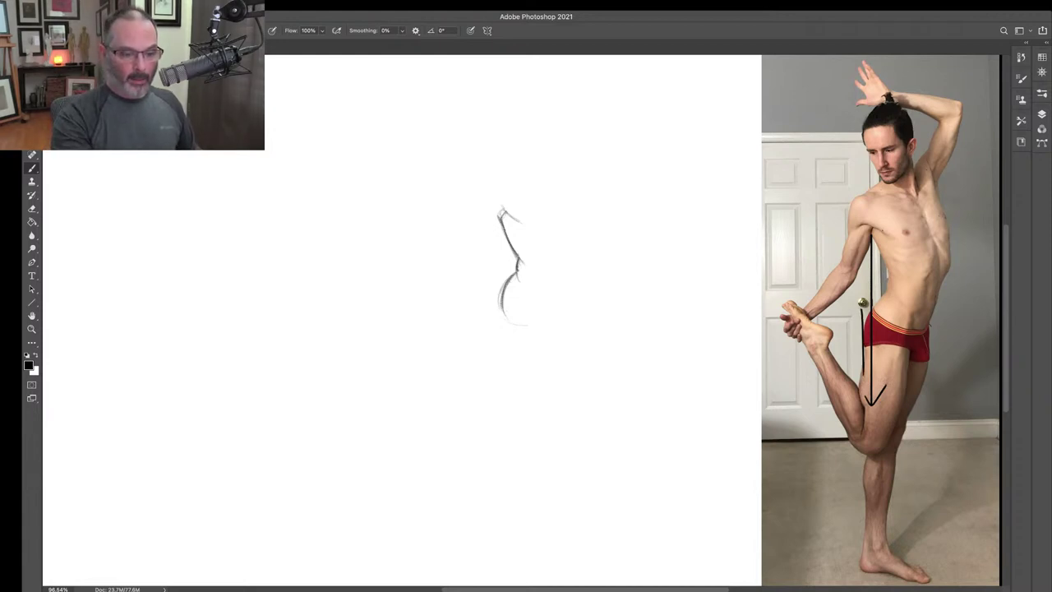
left_click_drag(501, 212, 500, 339)
left_click_drag(468, 296, 503, 296)
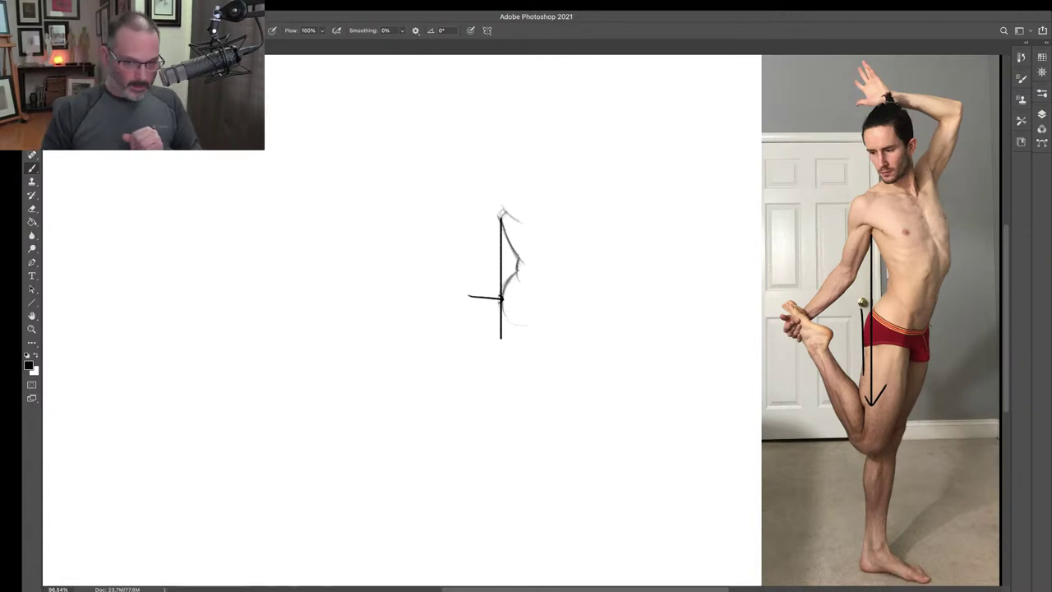
- Step back through Brush Tool history states until only the short upper back curve remains
left_click(1022, 58)
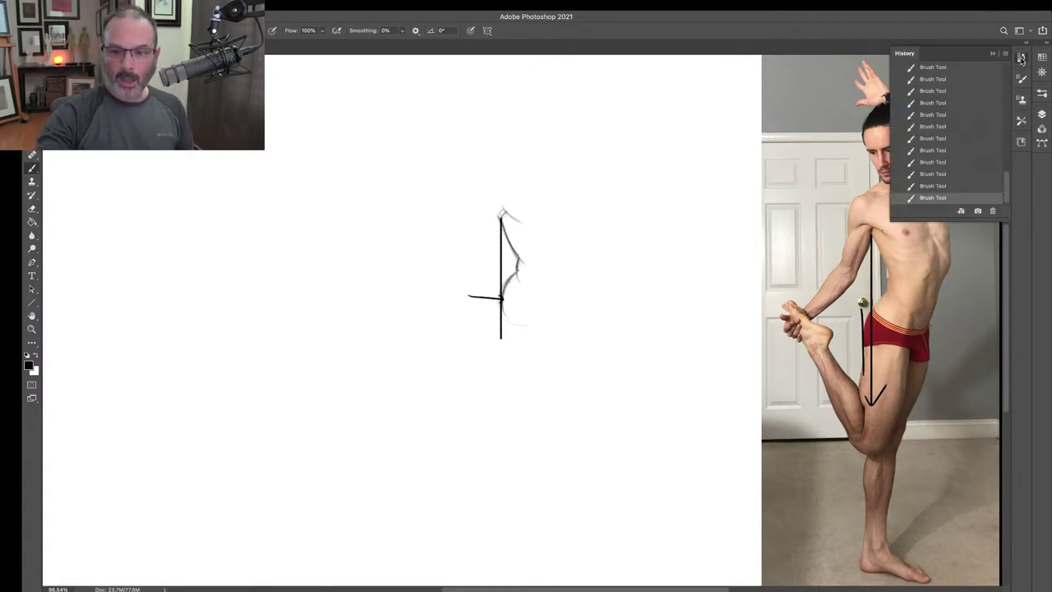
left_click(967, 115)
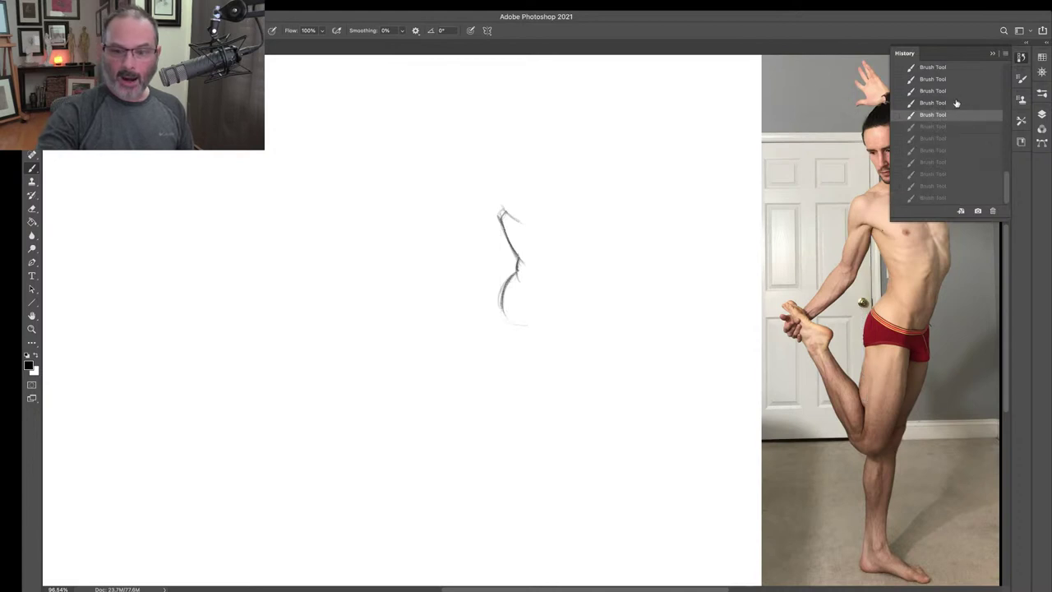
scroll(950, 77, "down", 2)
left_click_drag(1003, 187, 1008, 167)
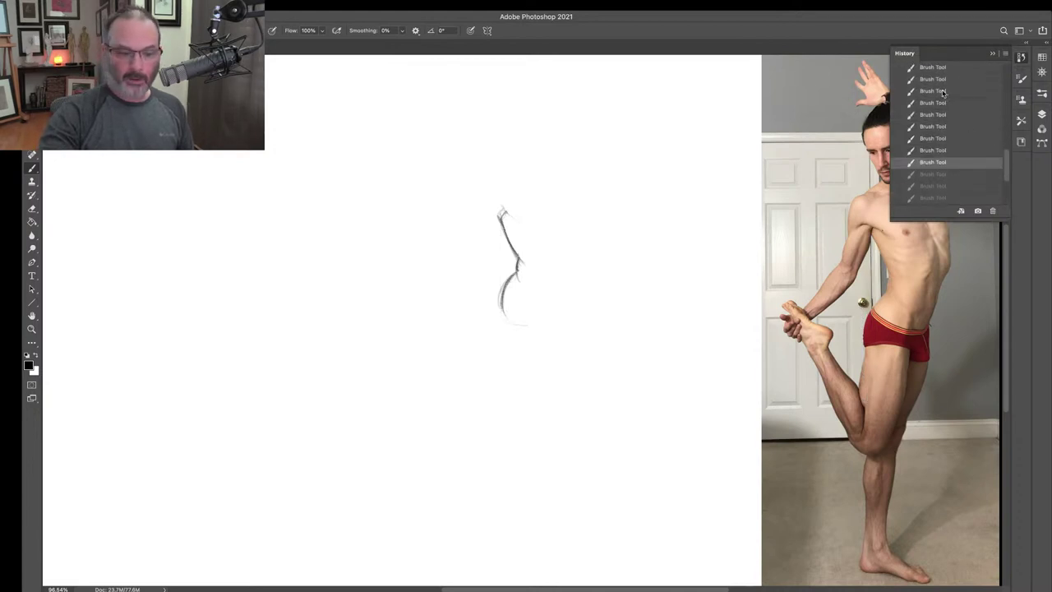
left_click(953, 97)
left_click(945, 165)
left_click(950, 83)
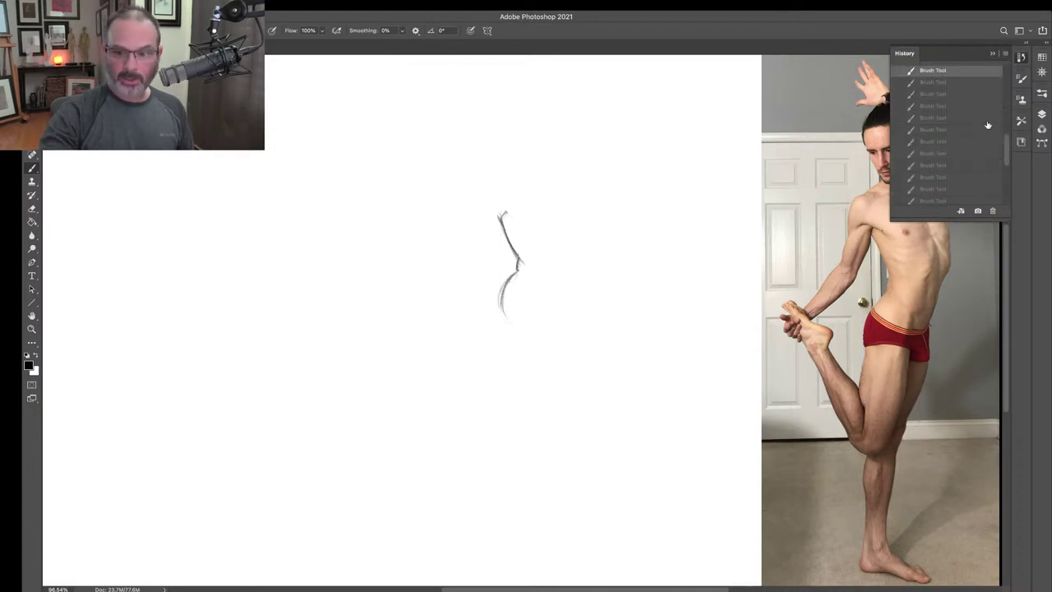
scroll(994, 123, "up", 2)
left_click(967, 82)
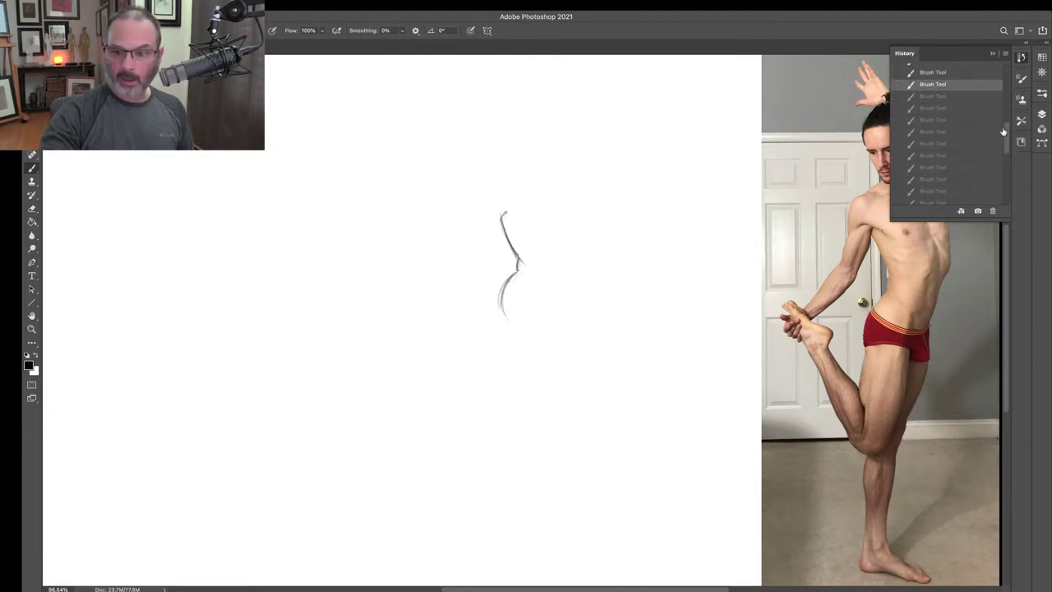
scroll(1001, 129, "up", 3)
scroll(1001, 130, "down", 4)
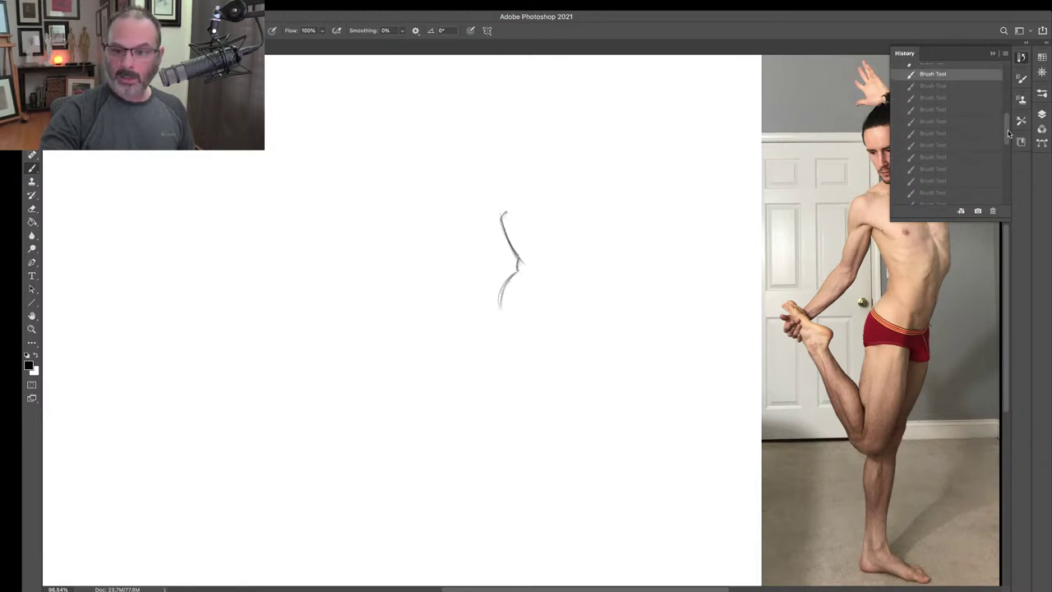
scroll(1007, 133, "up", 3)
left_click(958, 89)
scroll(1008, 132, "up", 3)
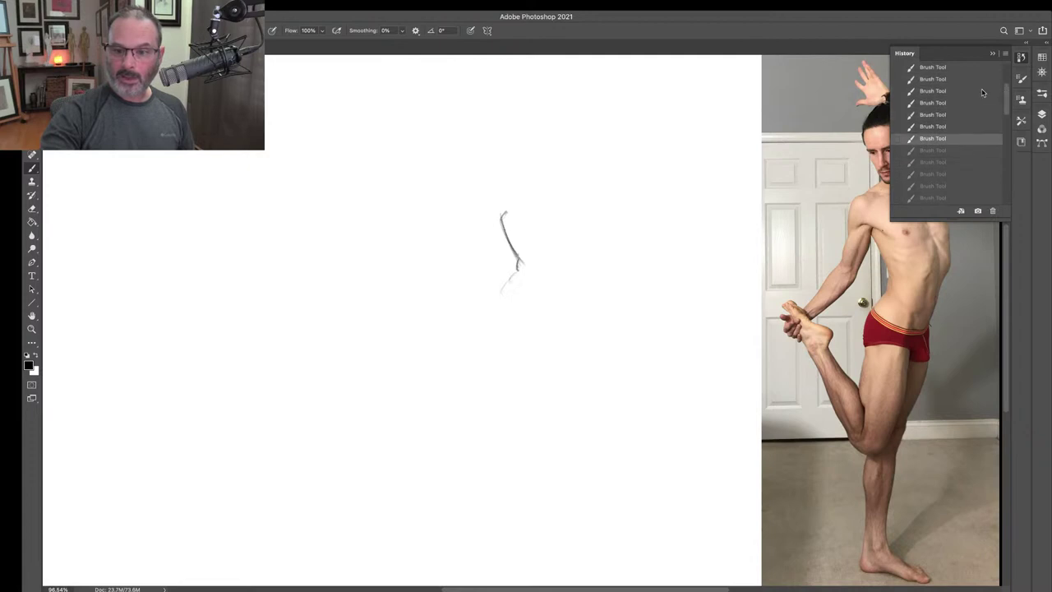
left_click(958, 79)
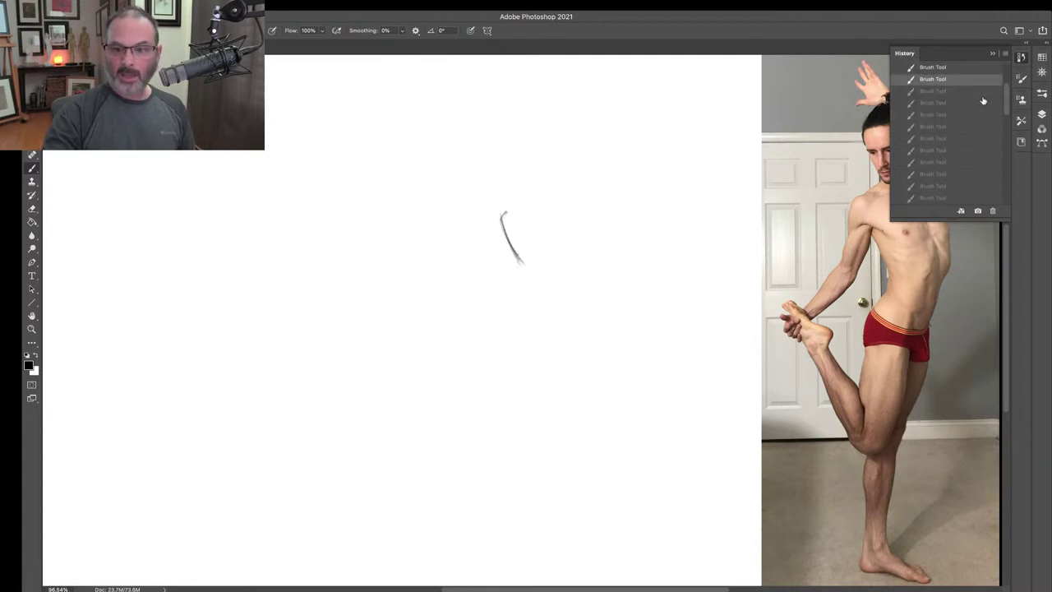
left_click(1004, 47)
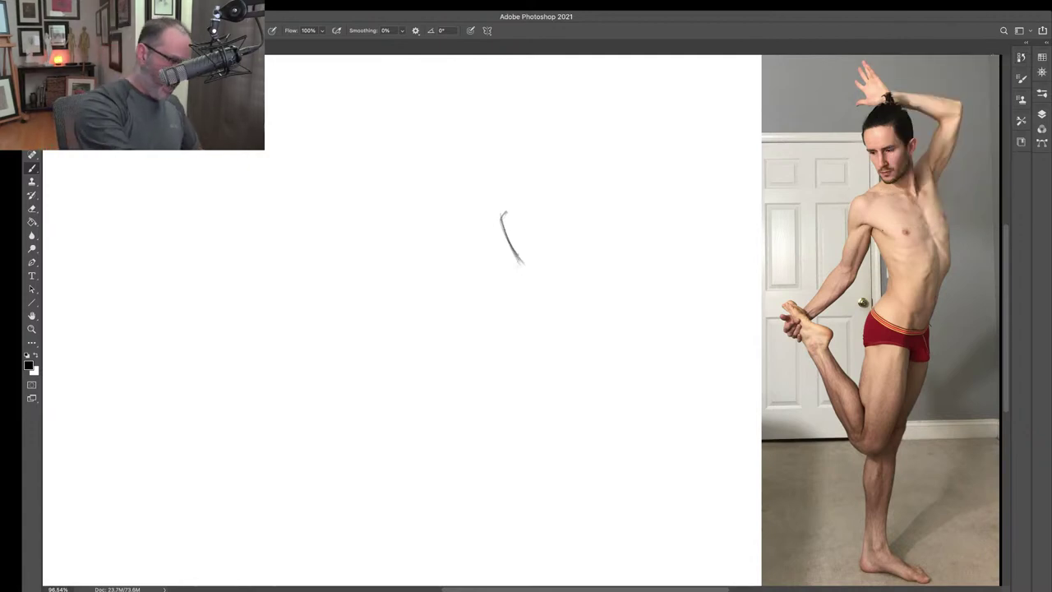
- Paint a short hook and a looping test stroke, then revert two history states to remove them
left_click(33, 168)
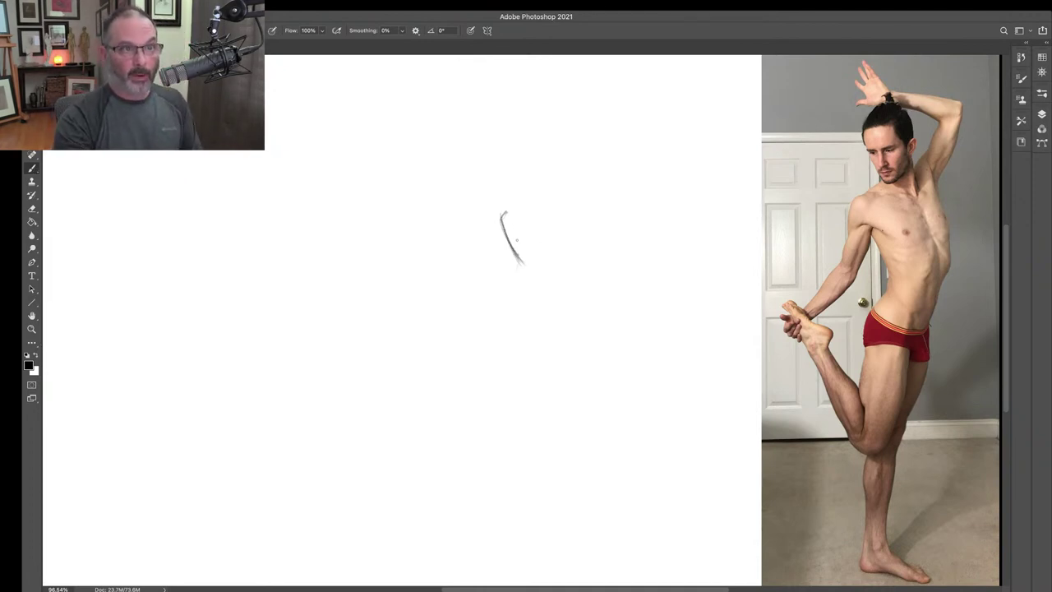
left_click_drag(519, 263, 514, 269)
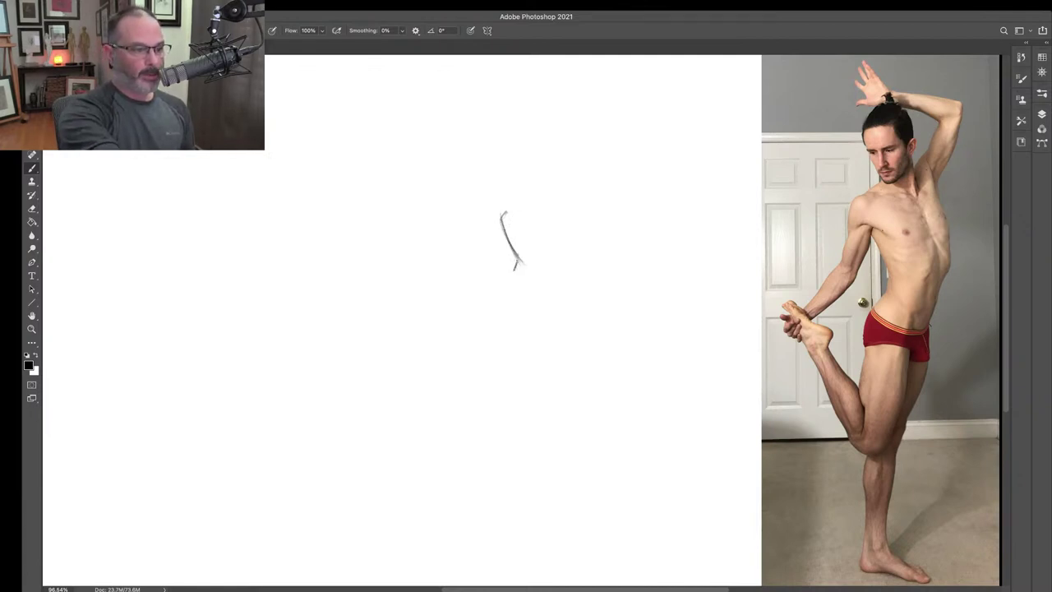
mouse_move(402, 130)
left_mouse_down()
mouse_move(388, 193)
mouse_move(422, 234)
left_mouse_up()
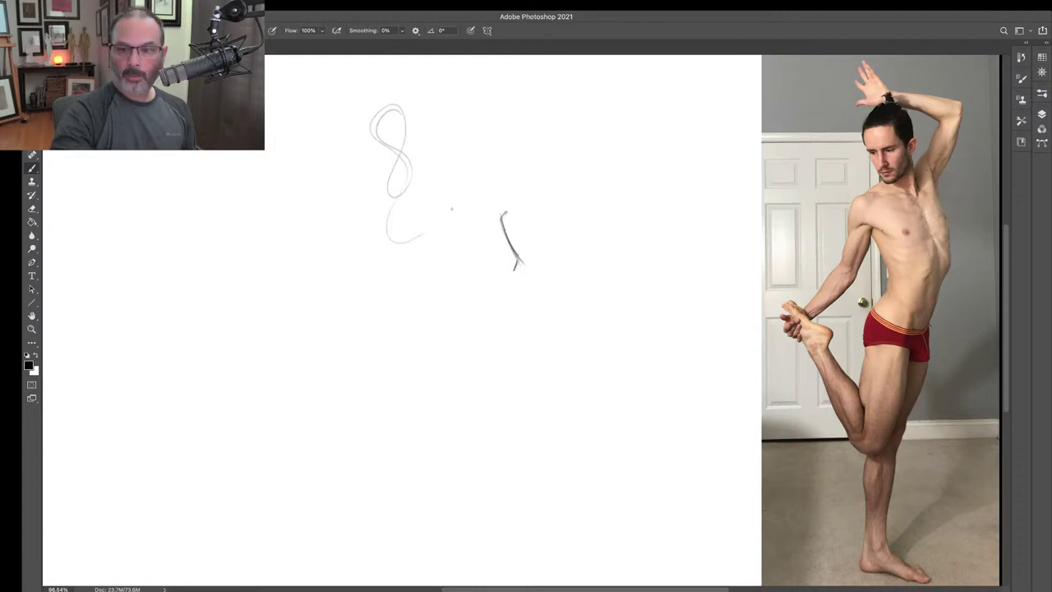
left_click(1021, 58)
left_click(960, 174)
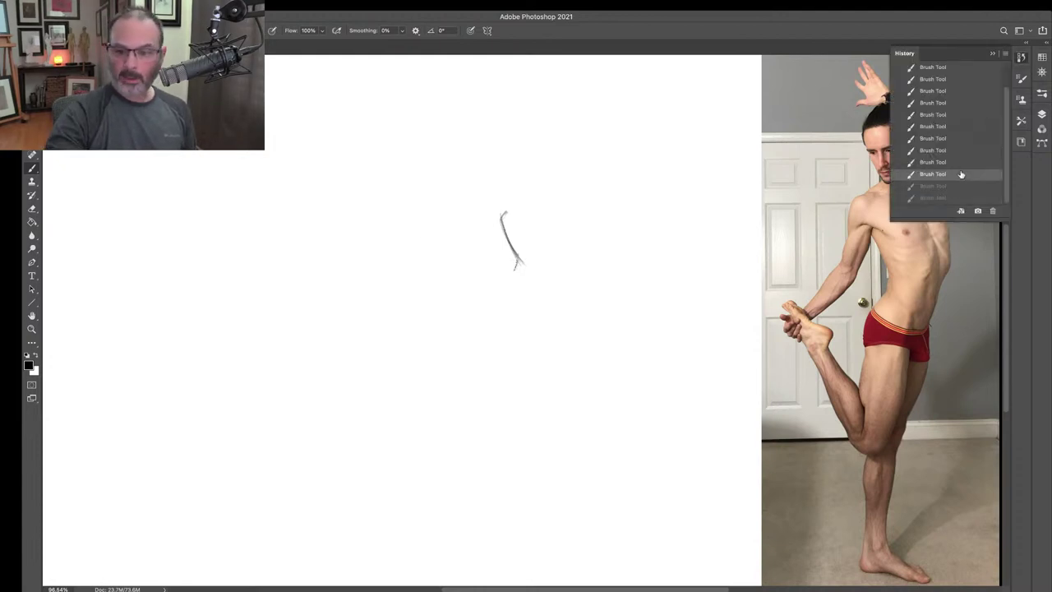
left_click(976, 152)
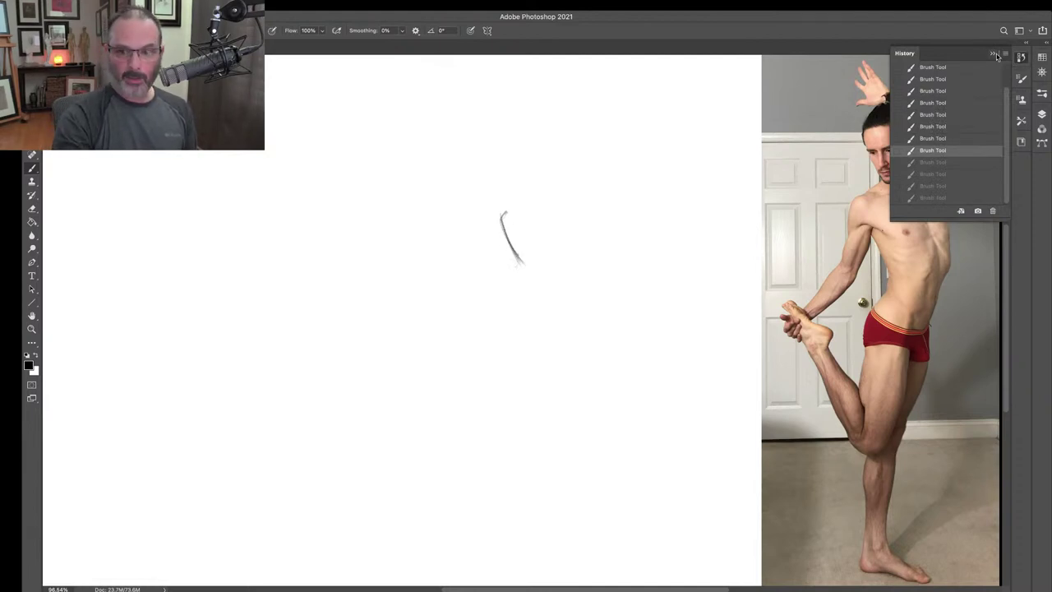
left_click(994, 55)
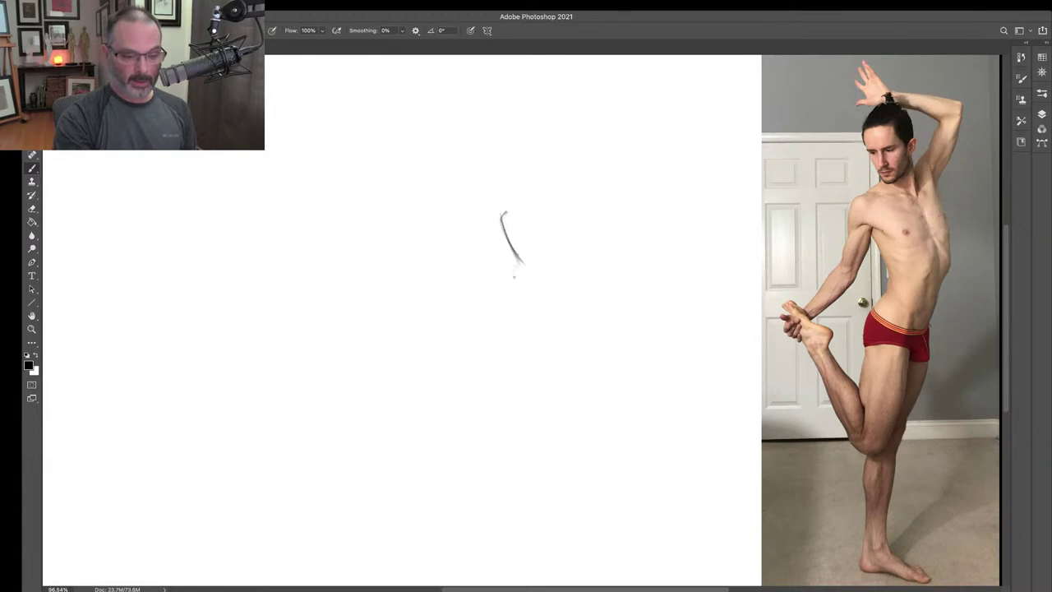
- Extend the back line down into a faint standing-leg curve and add a stroke across the hip
left_click_drag(515, 266, 496, 304)
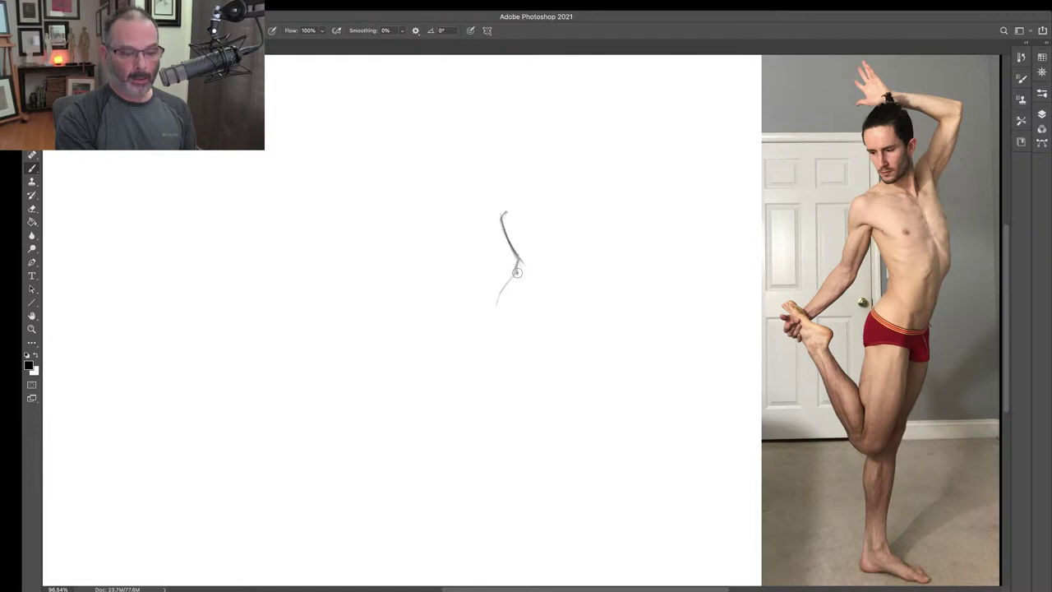
left_click_drag(517, 272, 510, 283)
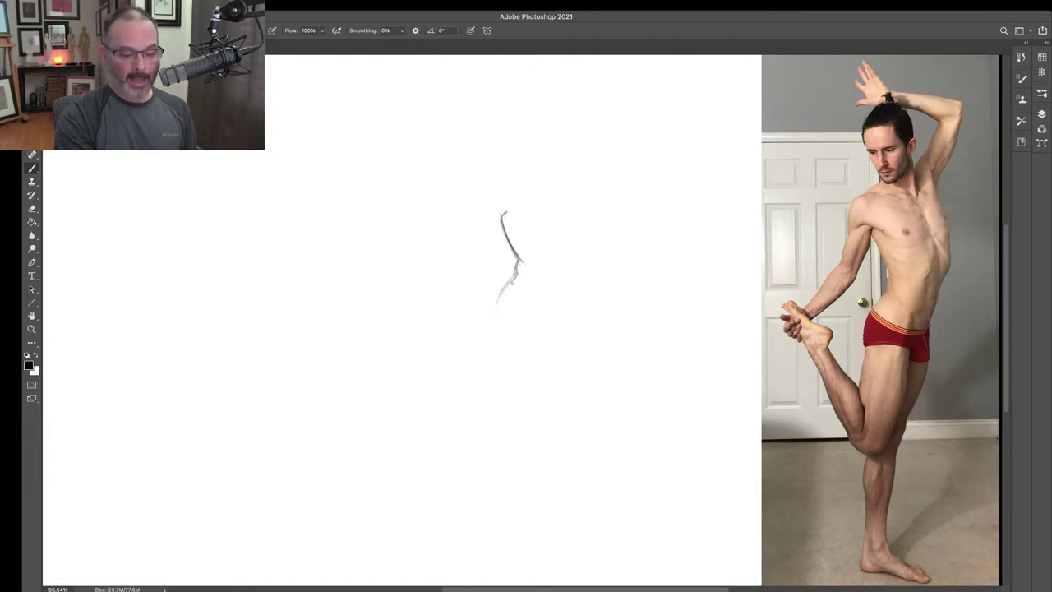
mouse_move(499, 324)
left_mouse_down()
mouse_move(517, 272)
mouse_move(501, 316)
mouse_move(541, 382)
left_mouse_up()
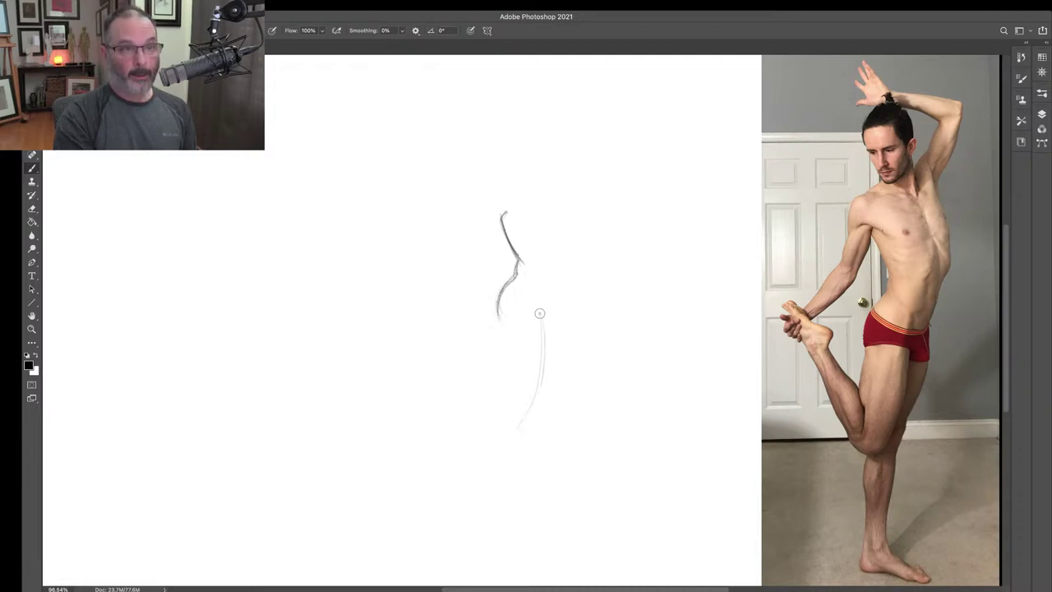
left_click_drag(538, 310, 522, 410)
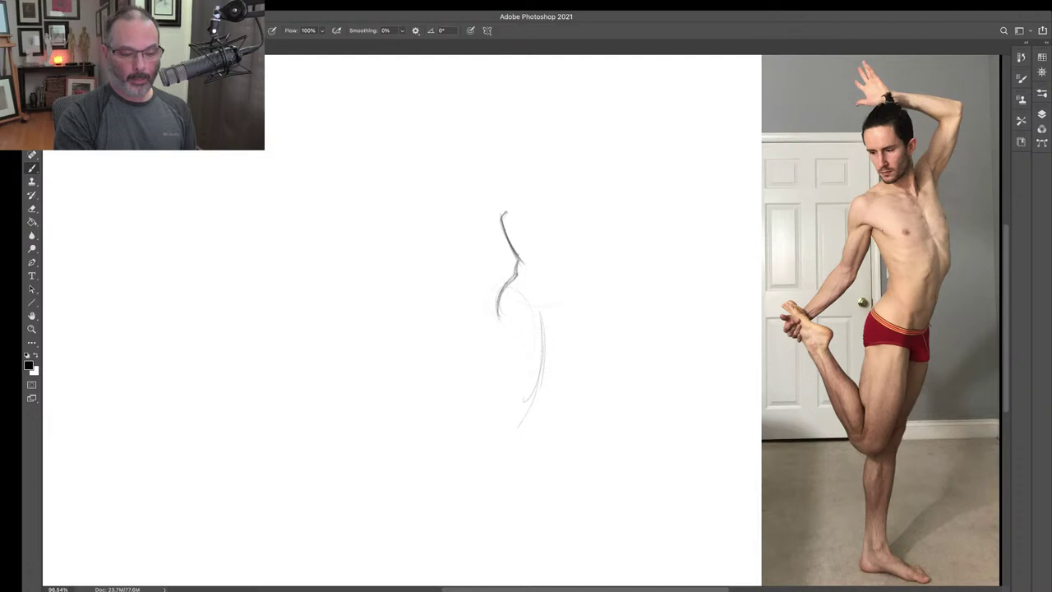
left_click_drag(506, 298, 548, 292)
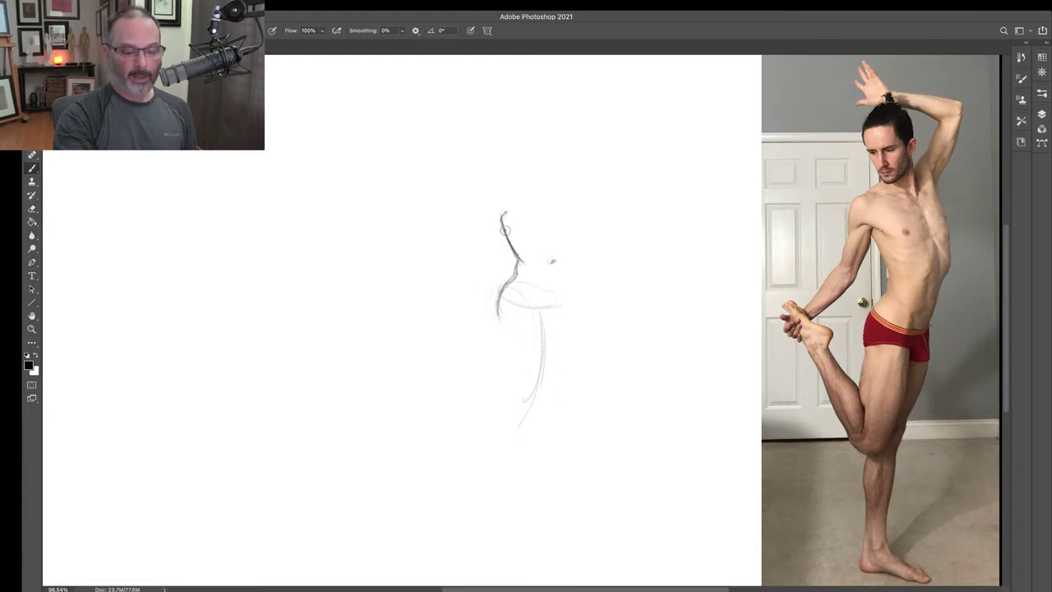
- Reinforce the rib cage's right outline with repeated strokes, from its top down toward the hip band
mouse_move(504, 212)
left_mouse_down()
mouse_move(570, 210)
mouse_move(575, 230)
left_mouse_up()
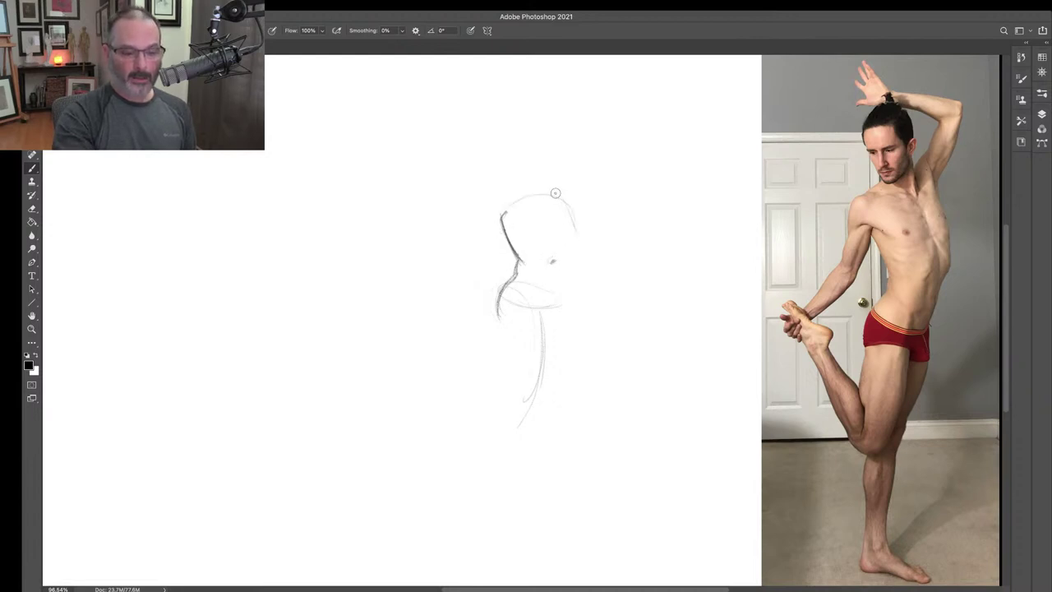
left_click_drag(555, 193, 576, 240)
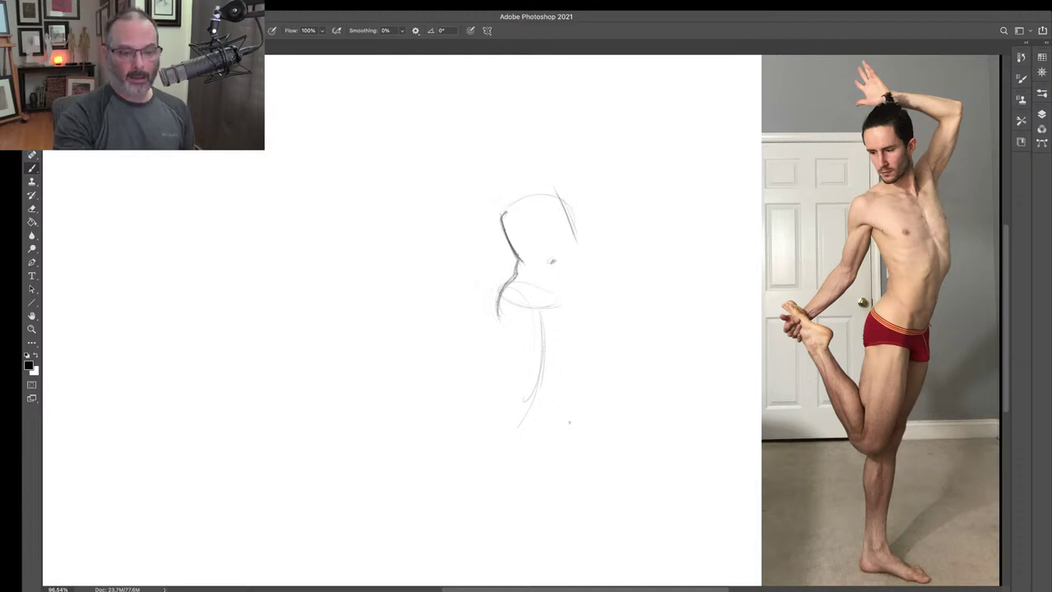
left_click_drag(550, 179, 578, 238)
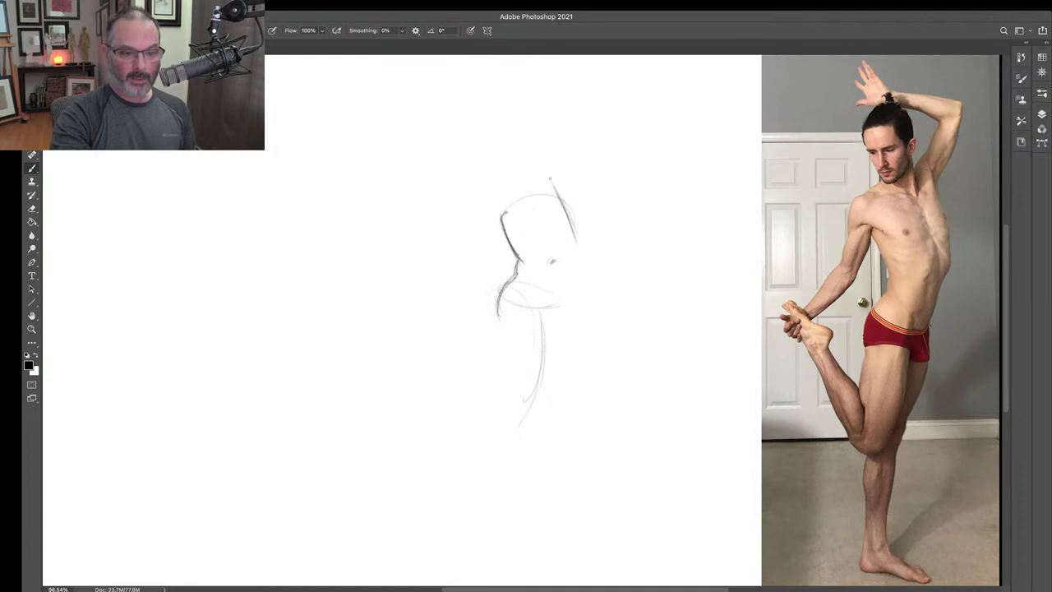
left_click_drag(549, 178, 560, 190)
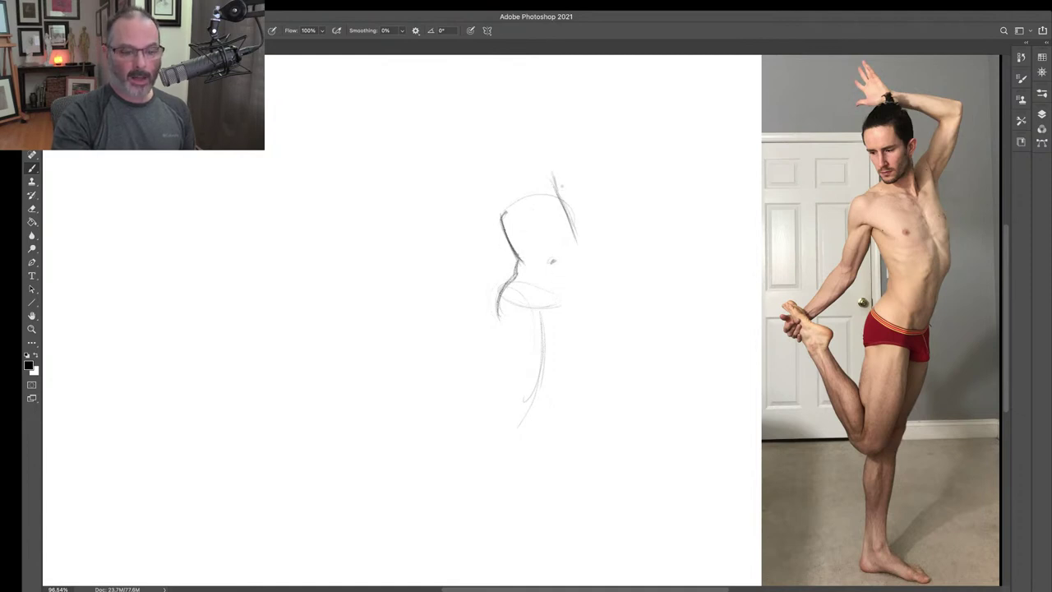
left_click_drag(548, 174, 575, 253)
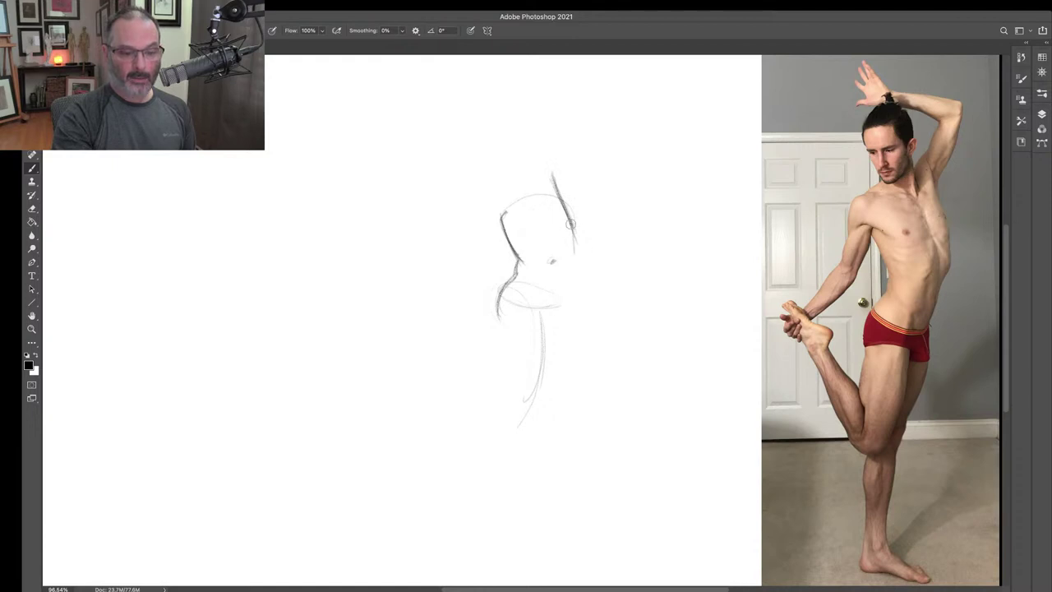
mouse_move(566, 215)
left_mouse_down()
mouse_move(577, 263)
mouse_move(574, 254)
left_mouse_up()
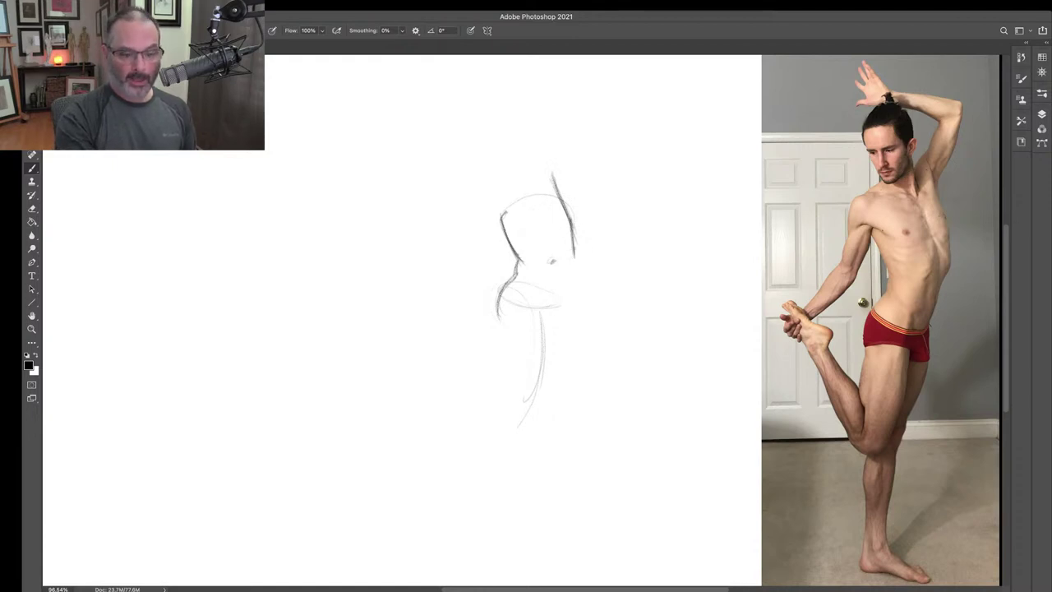
left_click_drag(565, 248, 558, 304)
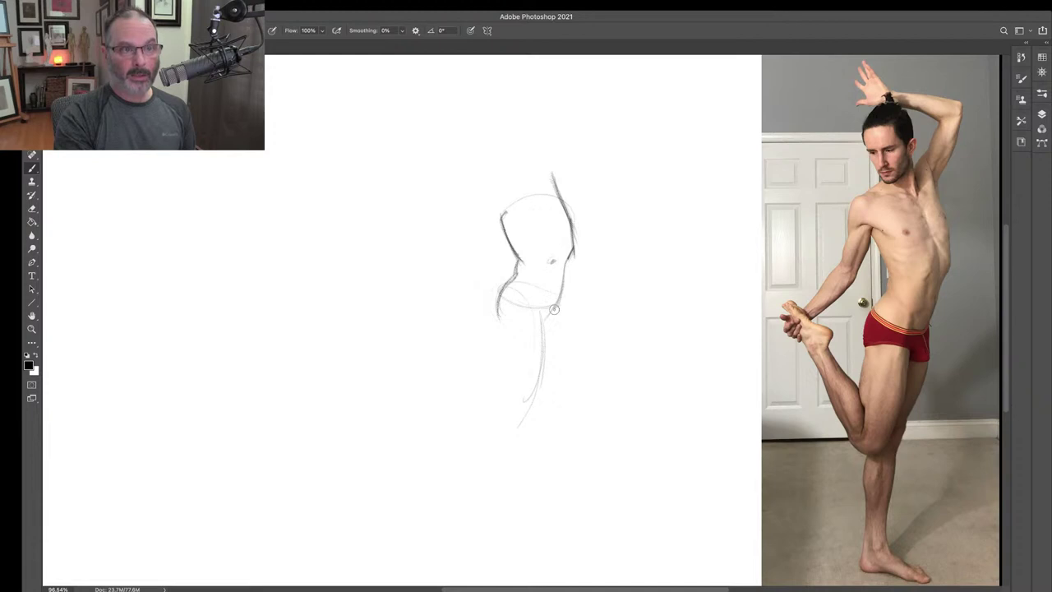
left_click_drag(559, 294, 539, 327)
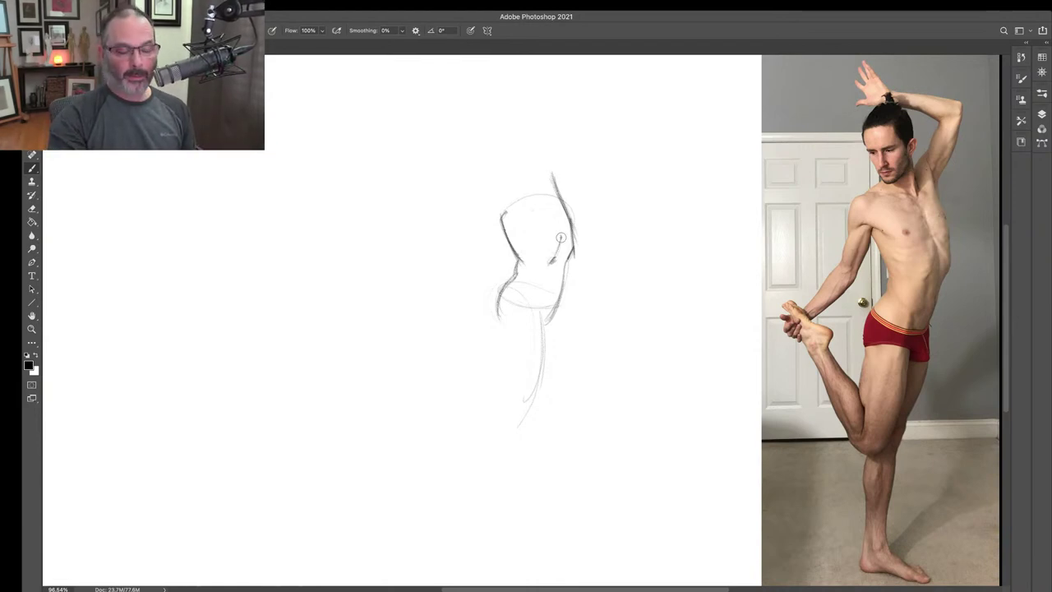
- Shade the torso's right side with strokes along its inner and right contours
left_click_drag(558, 228, 567, 253)
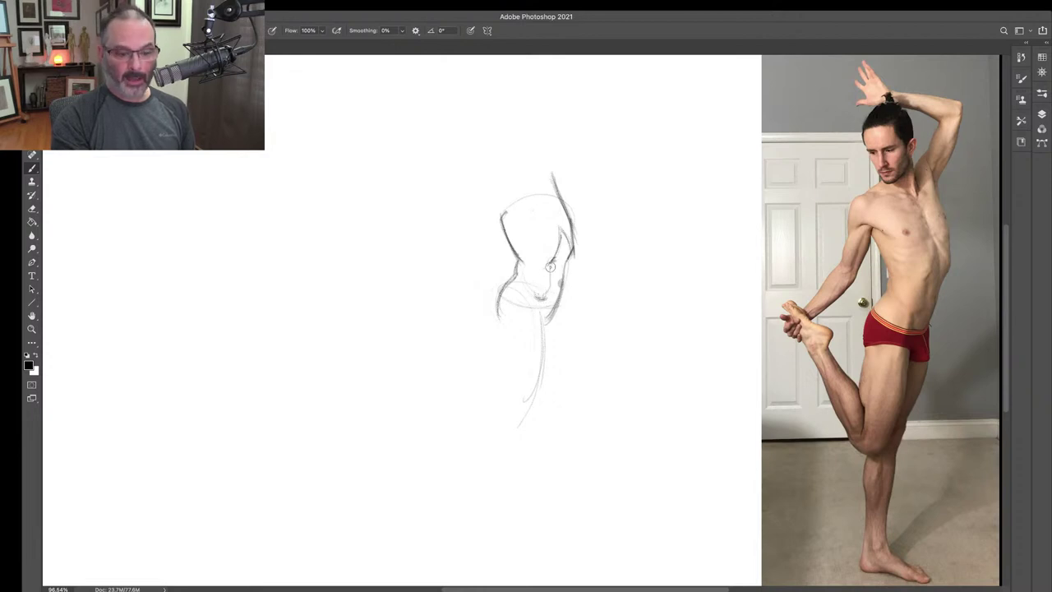
left_click_drag(550, 264, 558, 243)
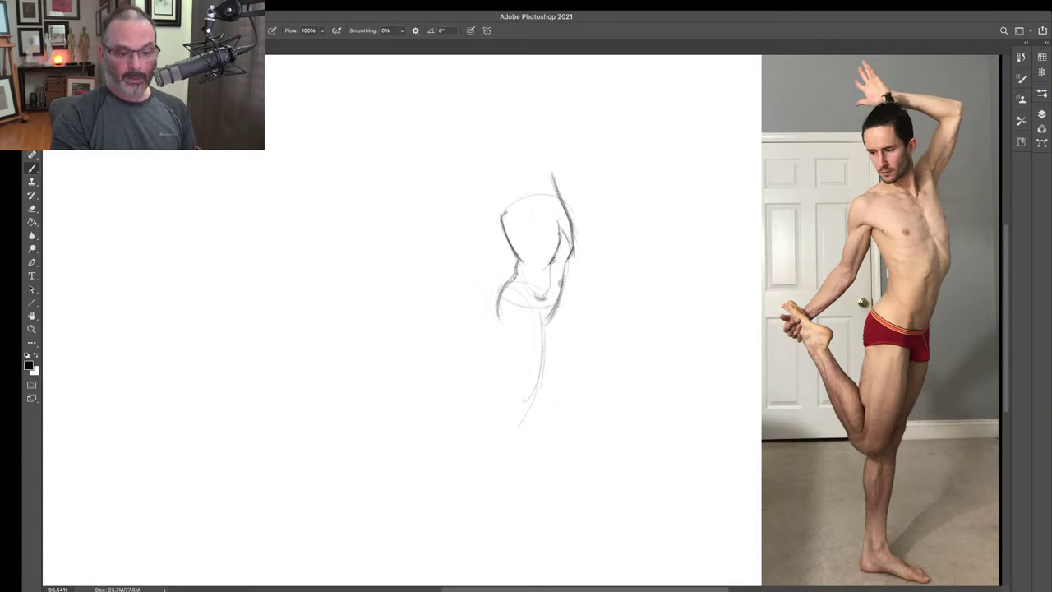
mouse_move(562, 228)
left_mouse_down()
mouse_move(560, 273)
mouse_move(545, 293)
mouse_move(562, 282)
mouse_move(550, 296)
mouse_move(562, 291)
mouse_move(563, 273)
mouse_move(551, 317)
mouse_move(539, 313)
mouse_move(555, 328)
mouse_move(556, 308)
mouse_move(558, 330)
mouse_move(498, 290)
mouse_move(534, 312)
left_mouse_up()
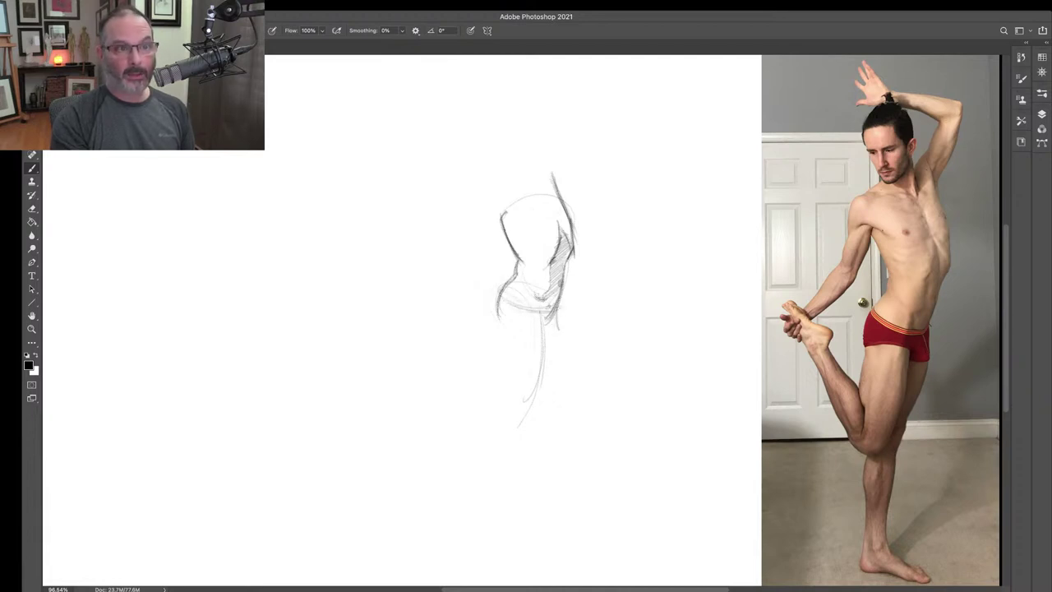
- Hatch the hip band with vertical strokes and darken the torso's upper-right edge
left_click_drag(562, 306, 511, 305)
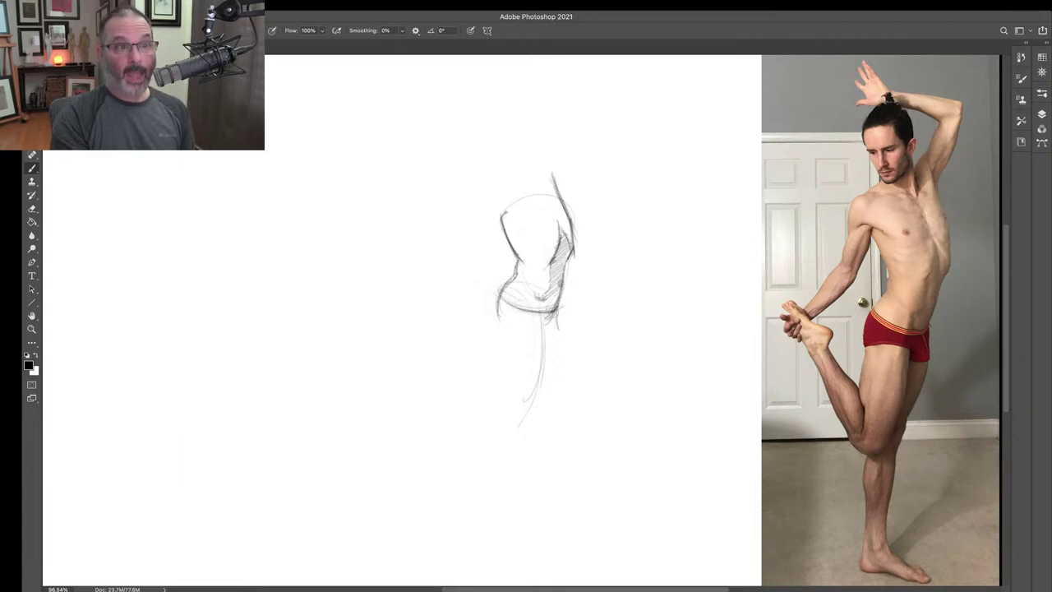
left_click_drag(561, 310, 561, 332)
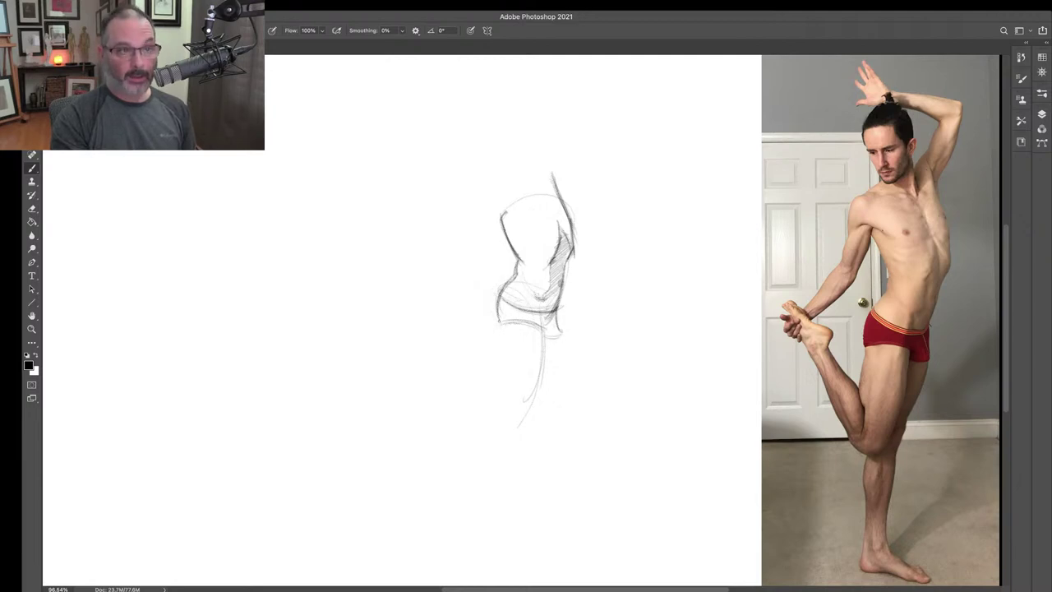
mouse_move(497, 303)
left_mouse_down()
mouse_move(540, 314)
mouse_move(561, 330)
left_mouse_up()
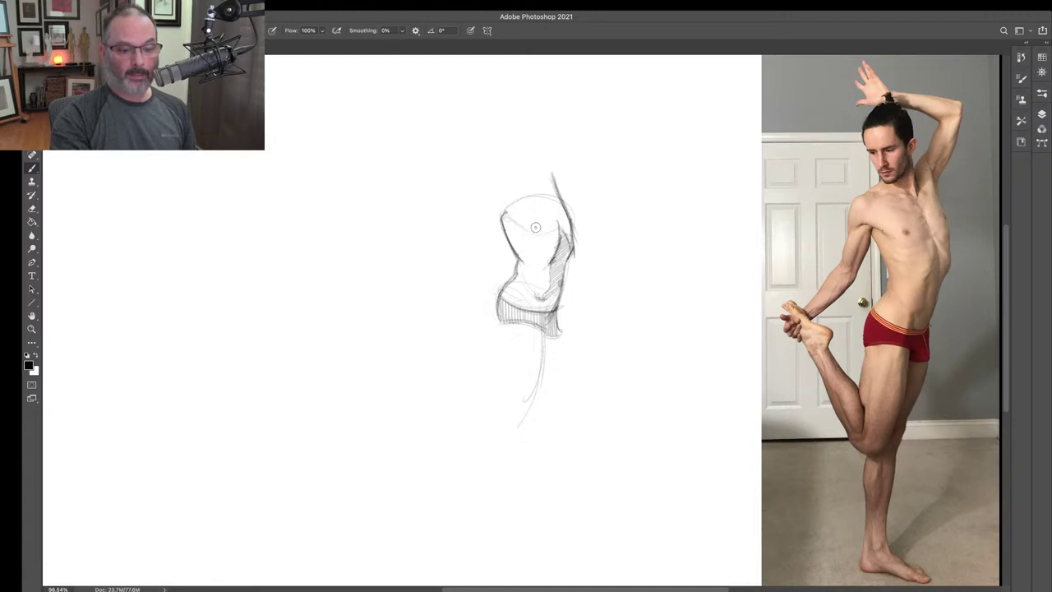
left_click_drag(556, 189, 573, 225)
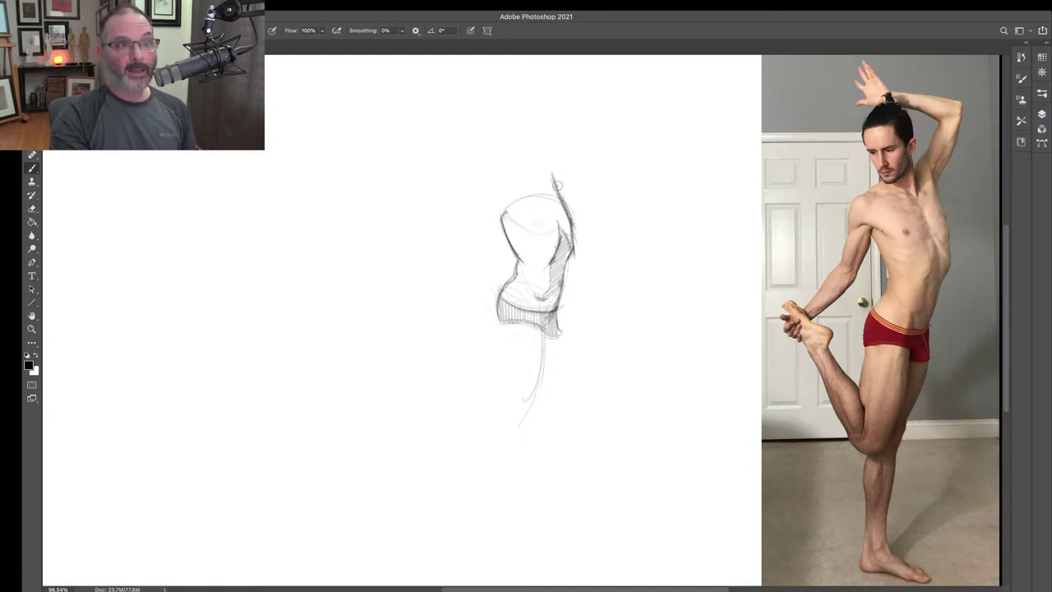
left_click_drag(559, 187, 573, 227)
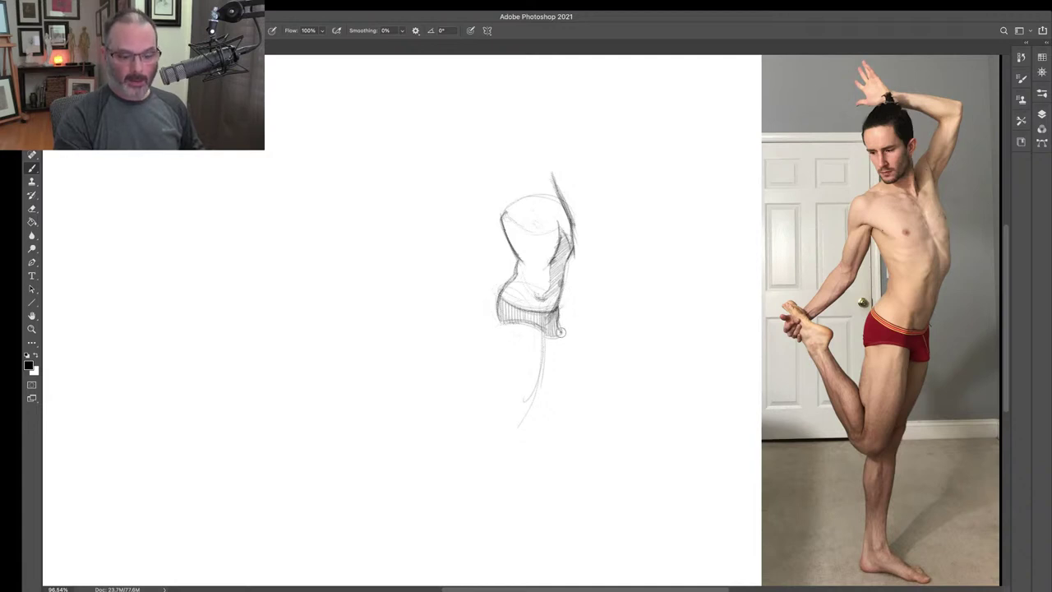
- Draw a long line from the hip band toward the foot, plus a hip-to-knee stroke for the standing leg
mouse_move(560, 334)
left_mouse_down()
mouse_move(508, 508)
mouse_move(530, 469)
mouse_move(534, 569)
mouse_move(591, 567)
mouse_move(567, 573)
left_mouse_up()
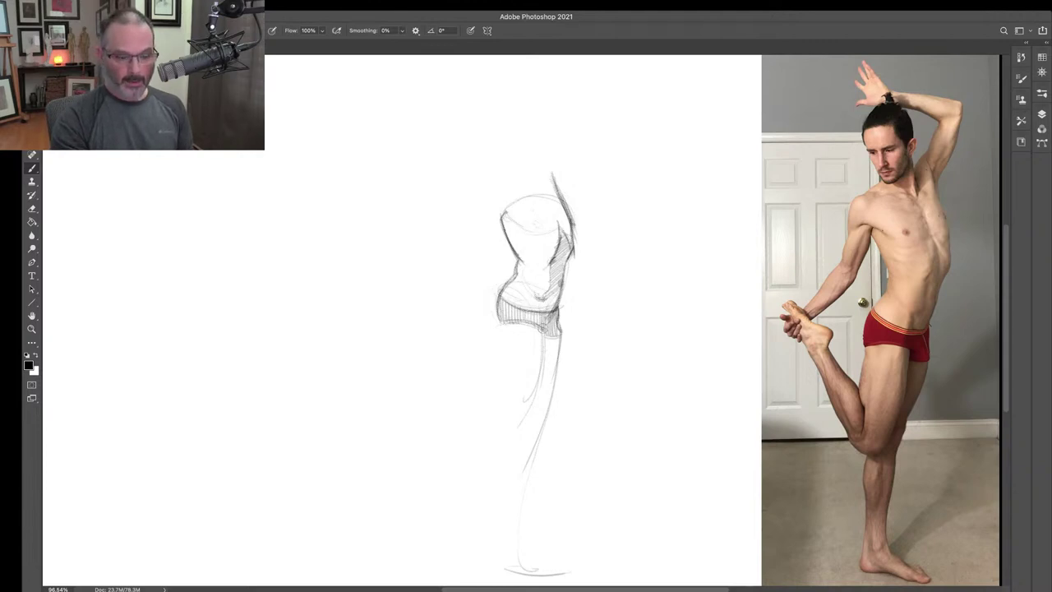
left_click_drag(540, 339, 516, 416)
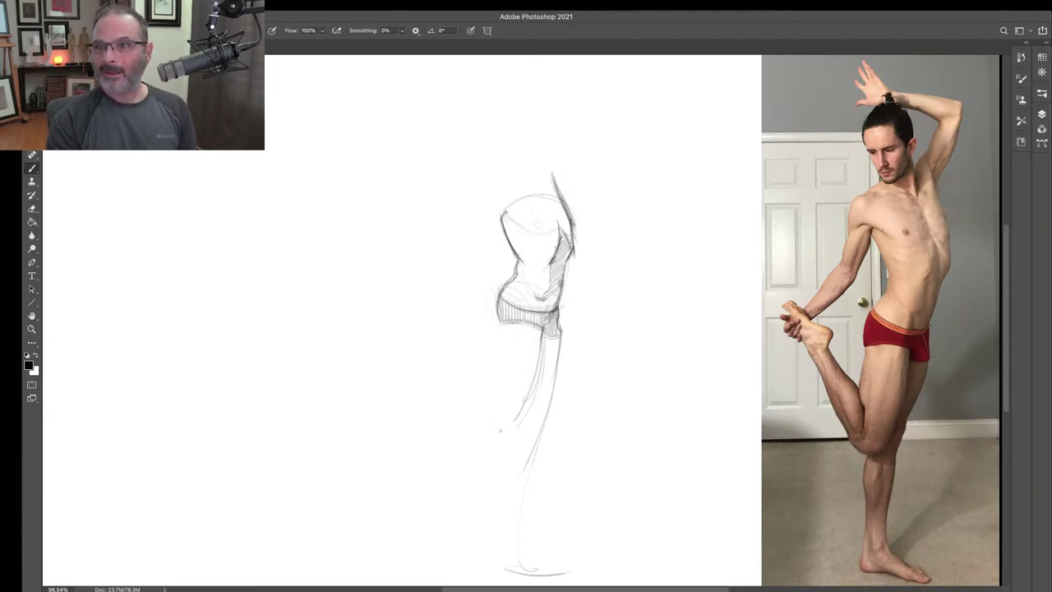
left_click_drag(536, 379, 526, 392)
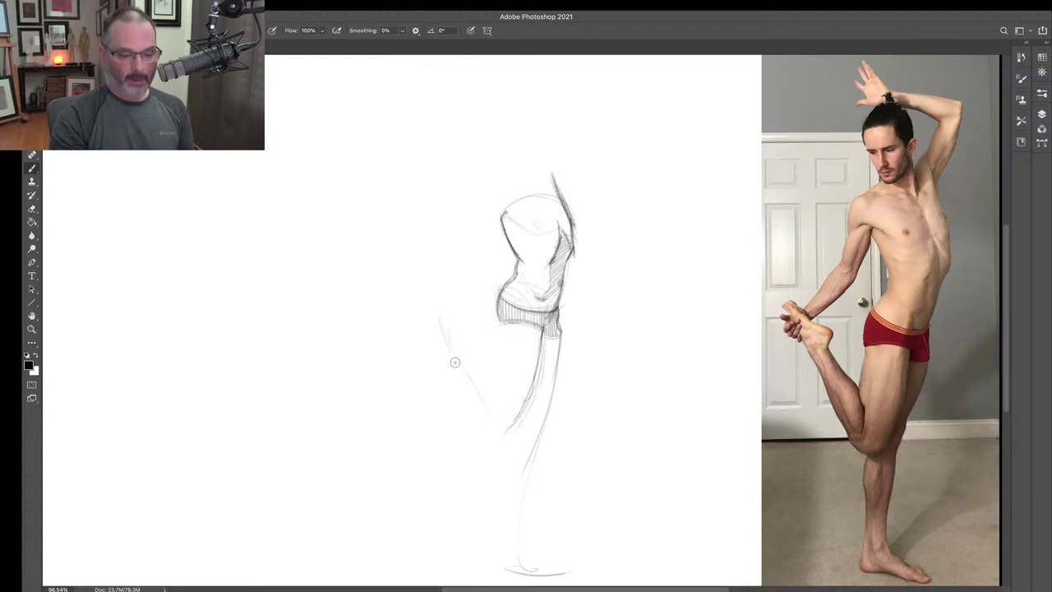
- Sketch the raised leg's outer curve and the raised arm and shoulder line, then darken the torso's left contour
left_click_drag(494, 429, 437, 326)
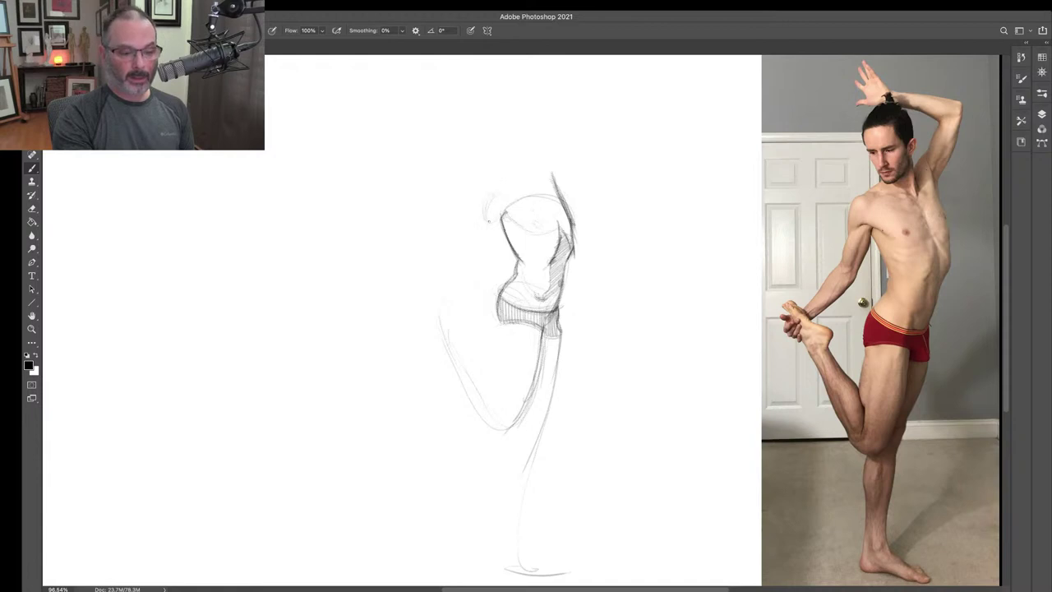
left_click_drag(490, 196, 483, 220)
left_click_drag(494, 132, 515, 178)
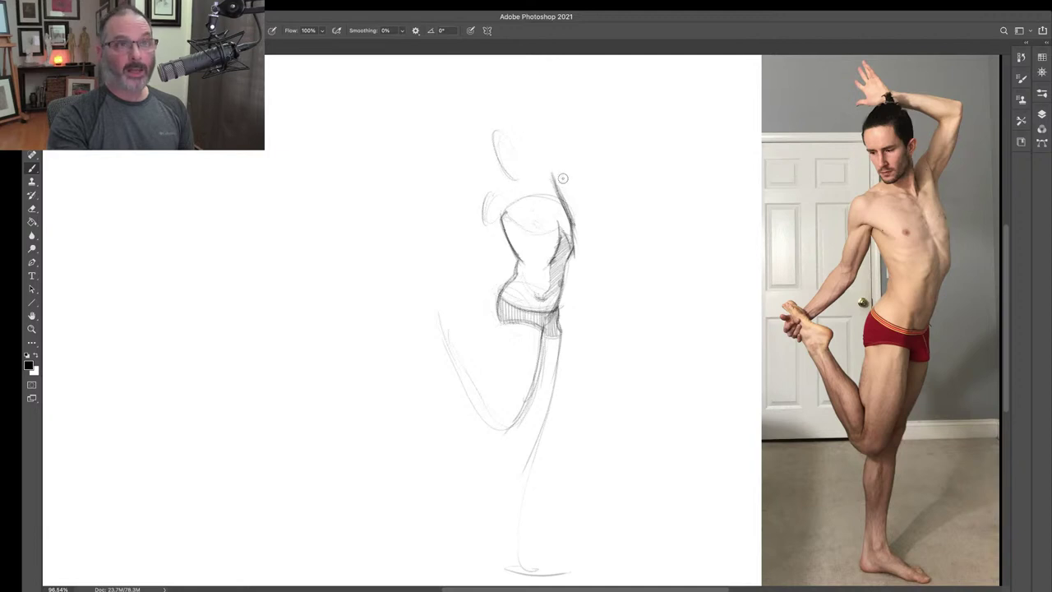
mouse_move(562, 176)
left_mouse_down()
mouse_move(574, 128)
mouse_move(496, 84)
mouse_move(507, 112)
left_mouse_up()
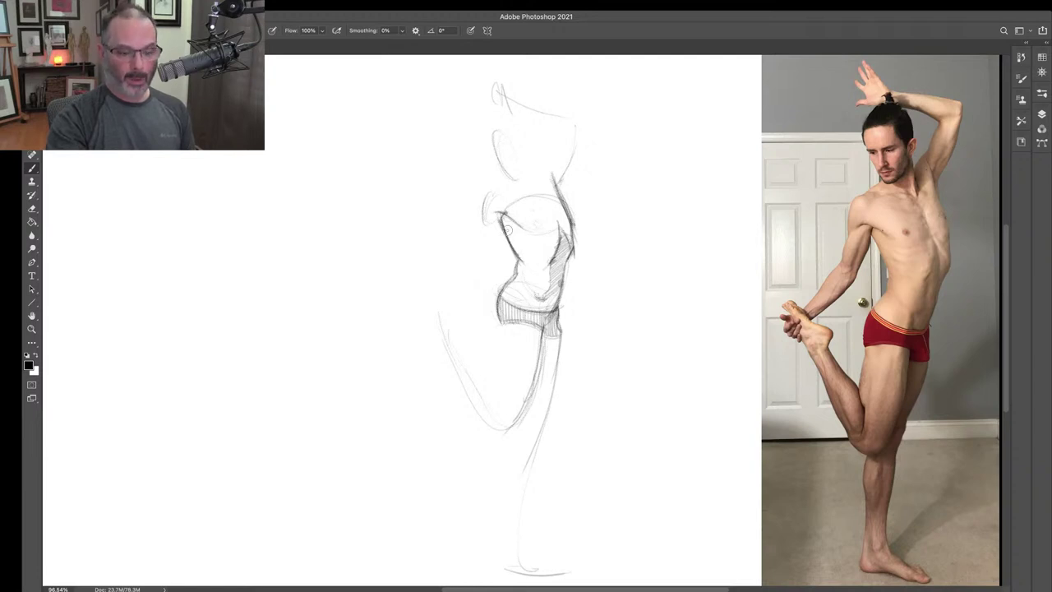
left_click_drag(504, 221, 510, 236)
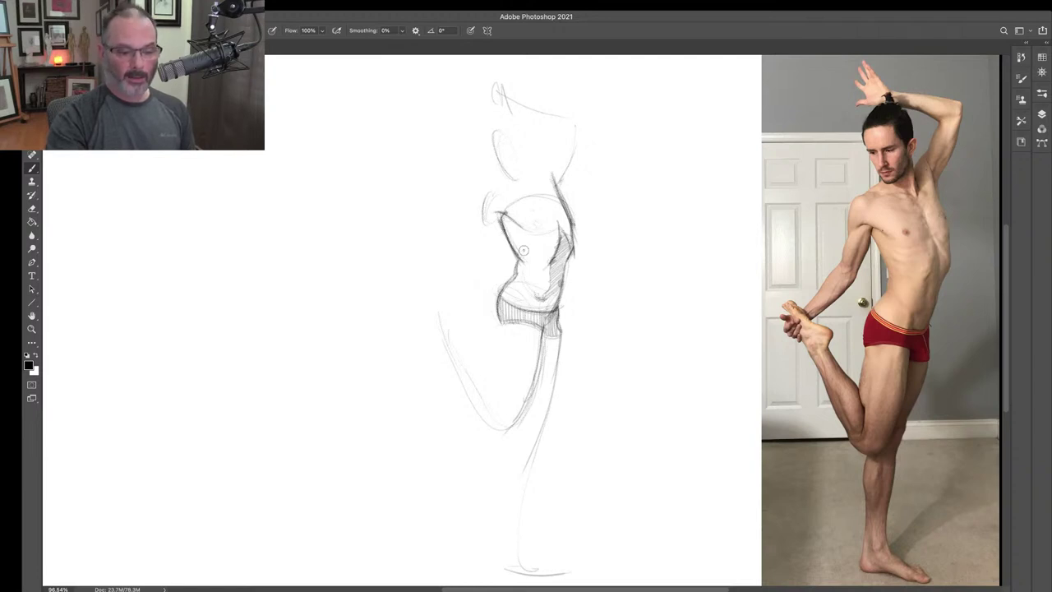
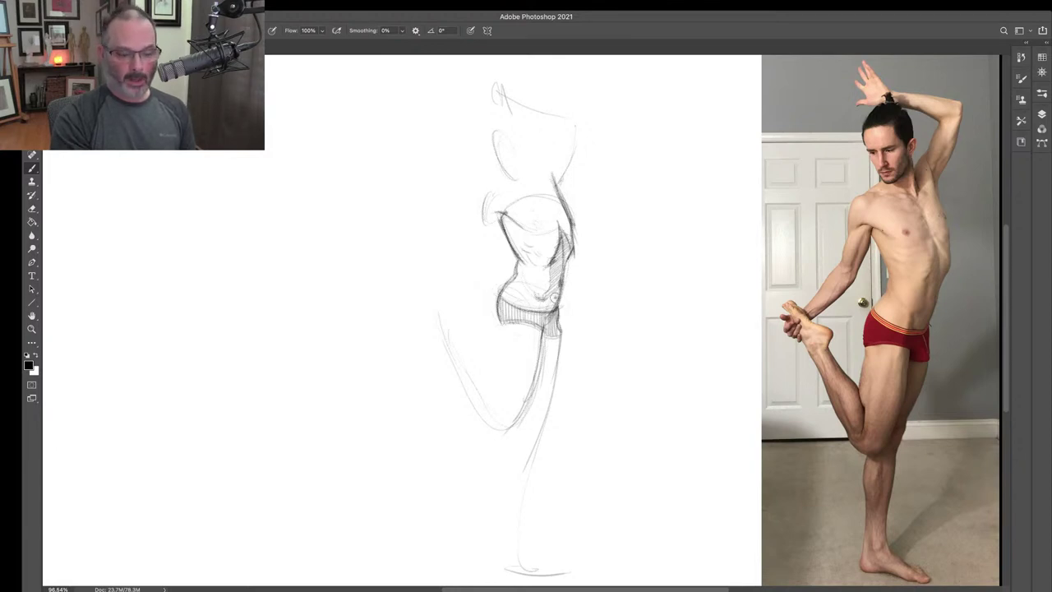
- Lightly shade the torso and darken its left contour with short pencil strokes
left_click_drag(538, 304, 551, 296)
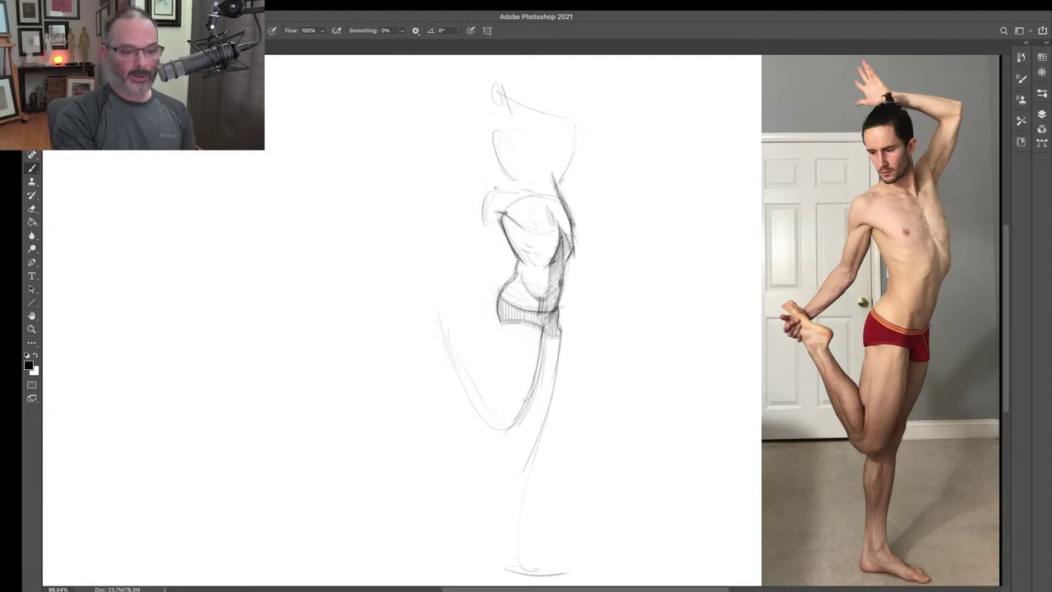
left_click_drag(482, 203, 478, 225)
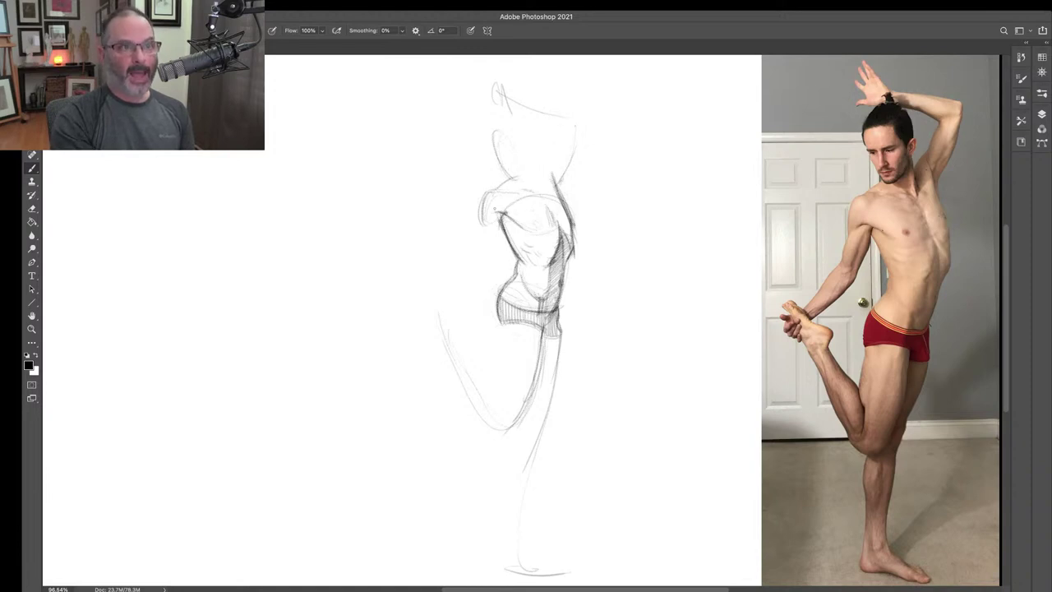
left_click_drag(498, 212, 495, 246)
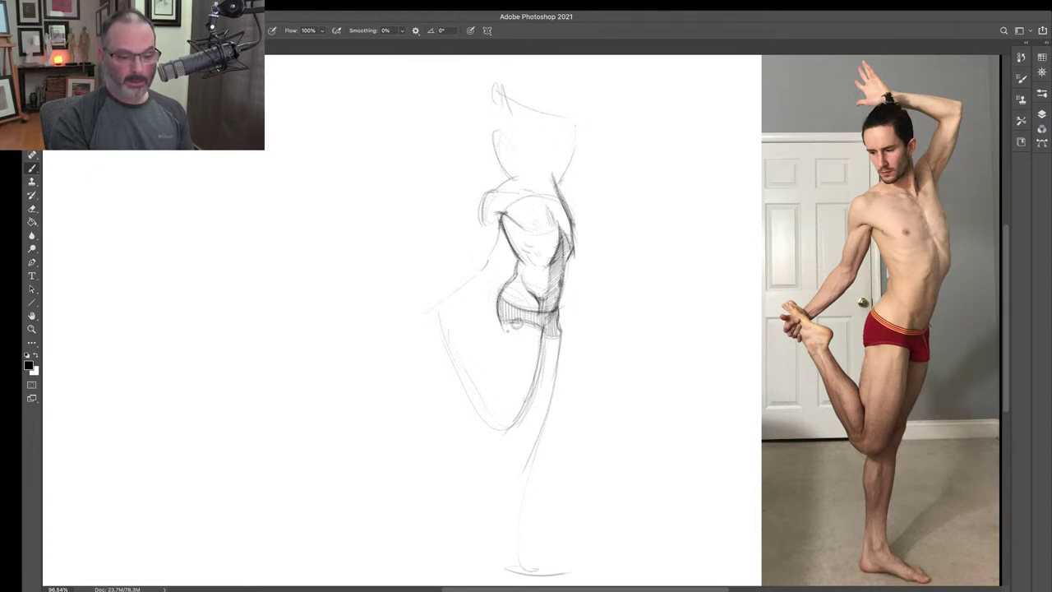
- Redraw the belly's left contour and extend the raised thigh line down from it
left_click_drag(498, 288, 503, 330)
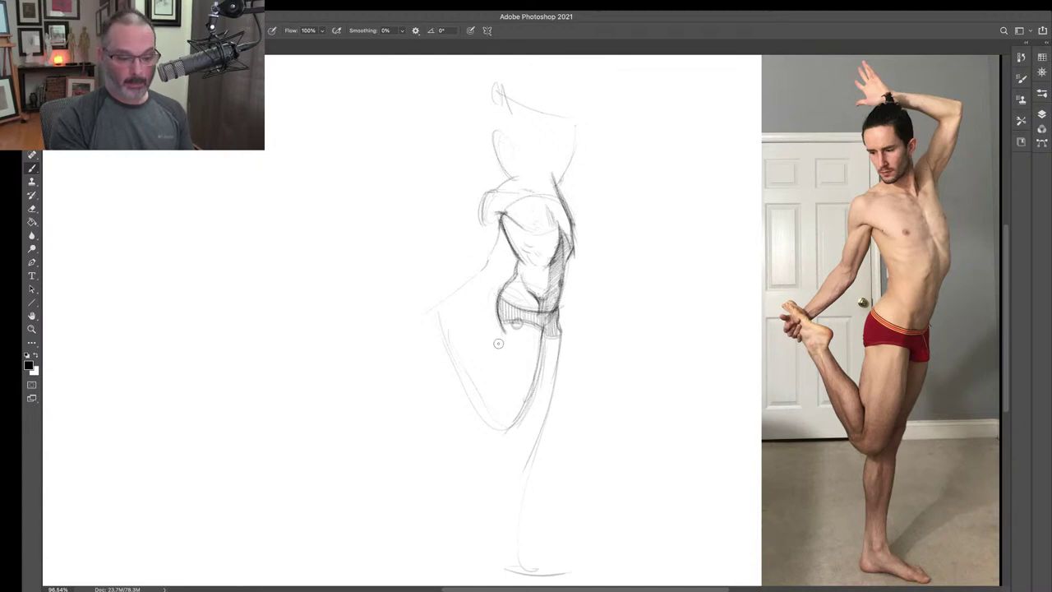
left_click_drag(499, 333, 495, 375)
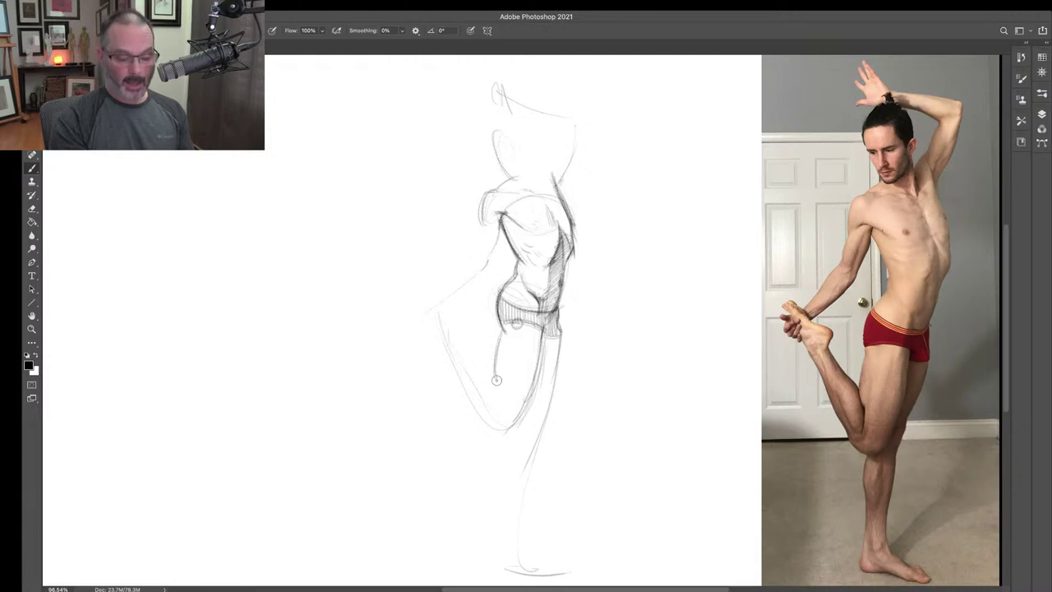
left_click_drag(496, 368, 497, 409)
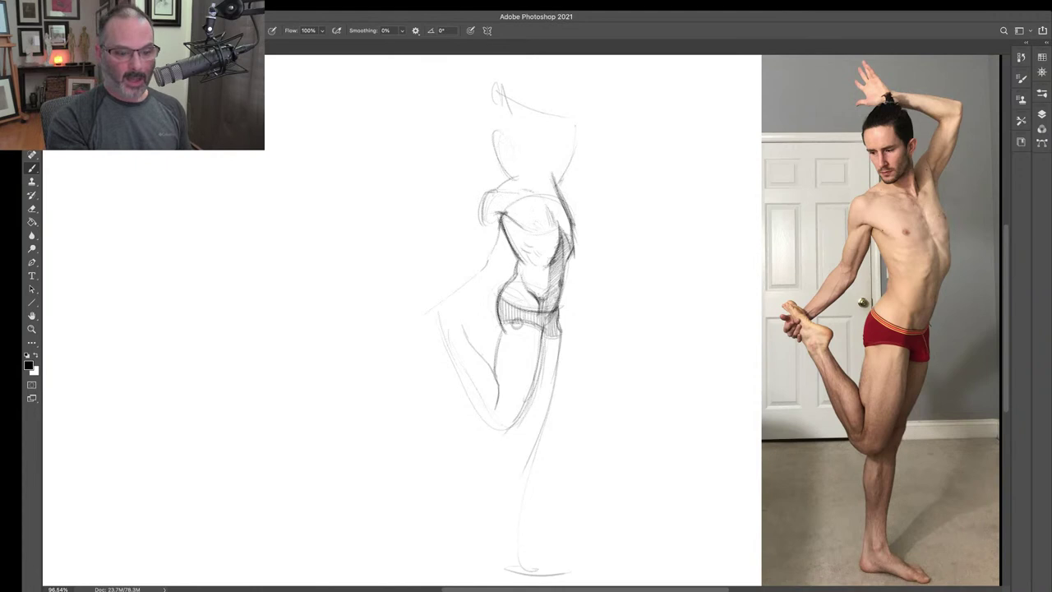
- Darken the shoulder line and draw the arm reaching down toward the foot
mouse_move(502, 244)
left_mouse_down()
mouse_move(494, 218)
mouse_move(489, 256)
left_mouse_up()
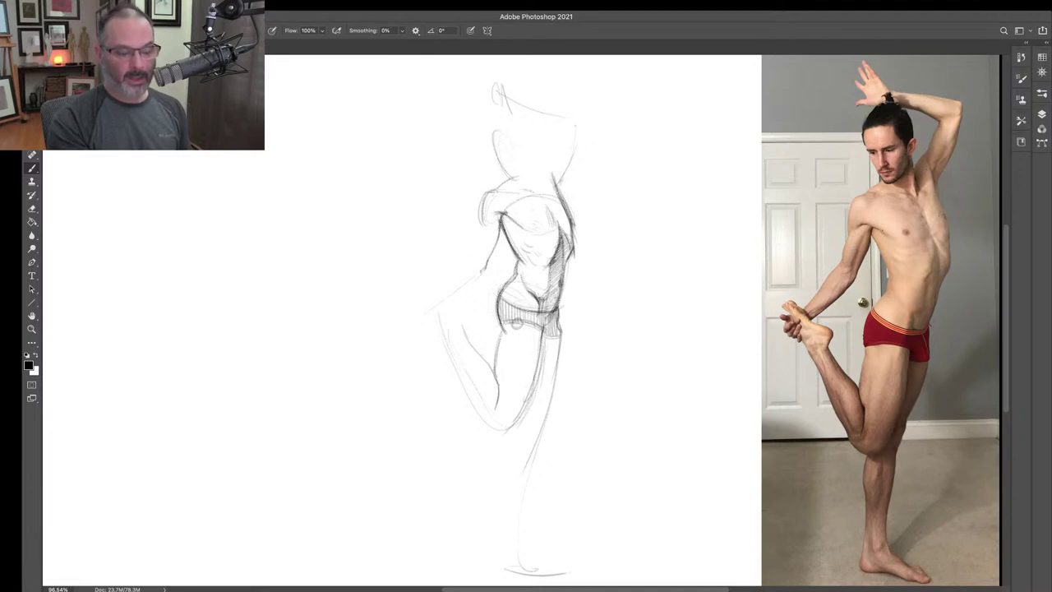
left_click_drag(484, 267, 454, 302)
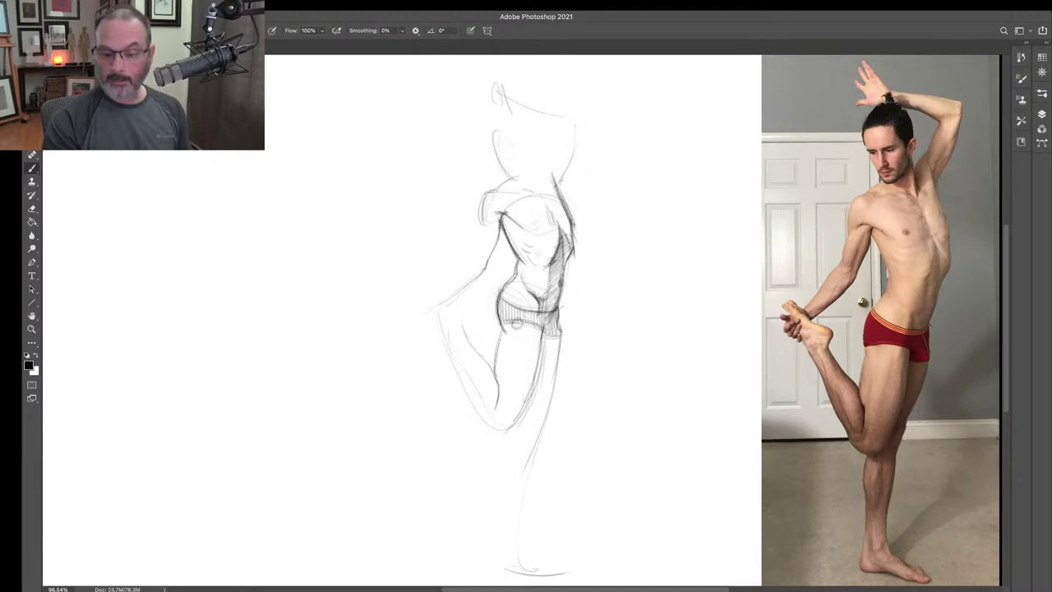
mouse_move(869, 261)
left_mouse_down()
mouse_move(875, 284)
mouse_move(843, 345)
left_mouse_up()
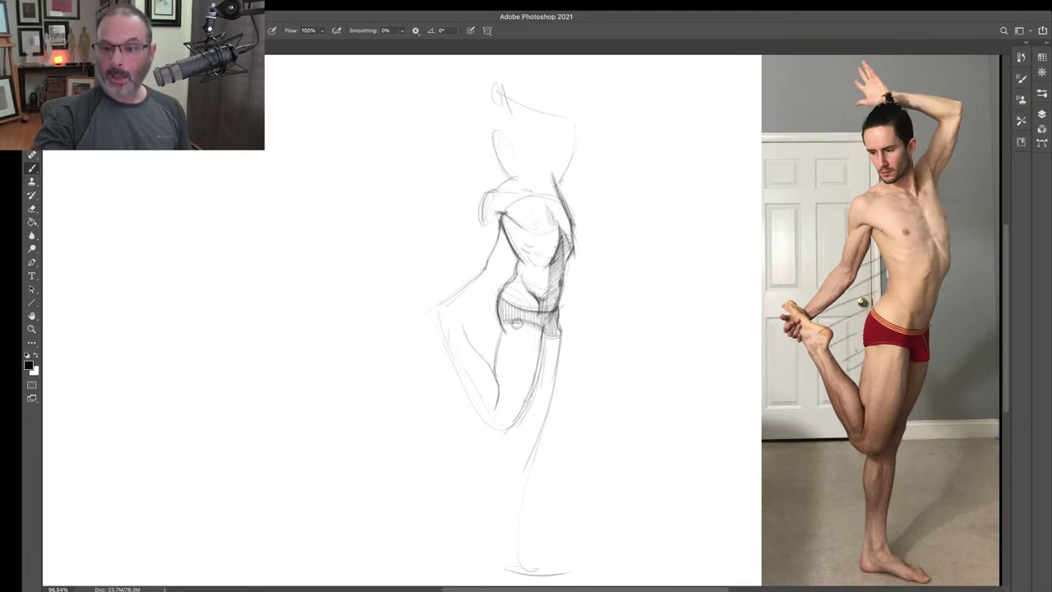
- Revert two Brush Tool states in History to clear the stray strokes over the photo
left_click(1021, 57)
left_click(952, 138)
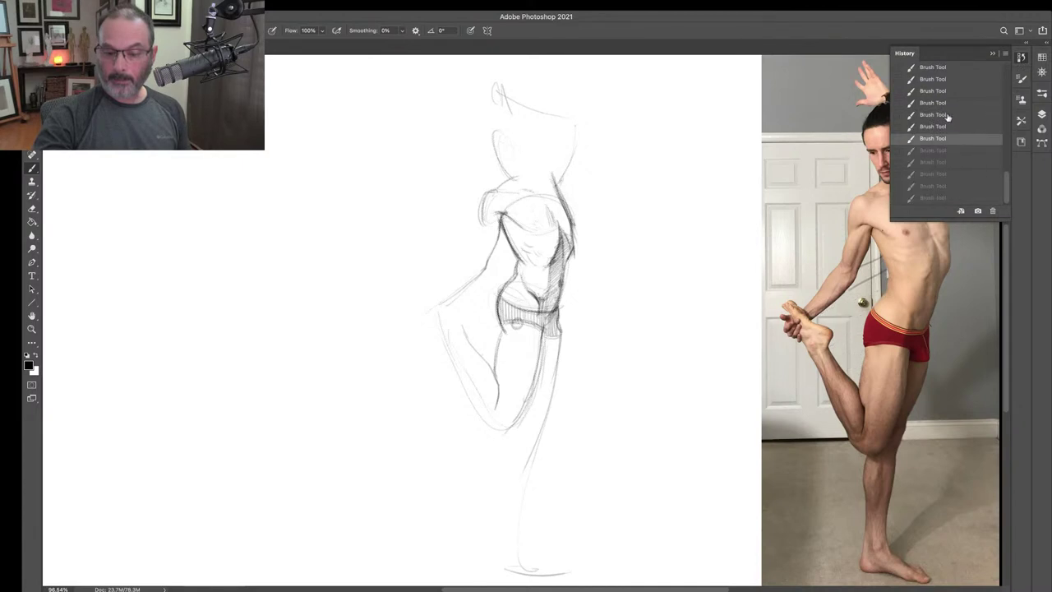
left_click(948, 115)
left_click(1005, 47)
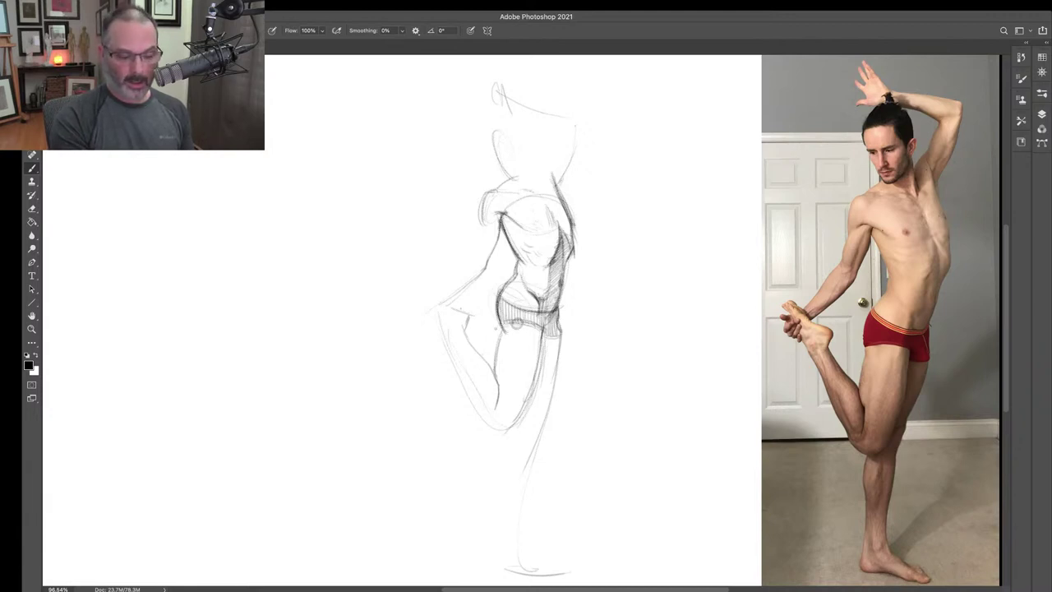
- Hatch the pelvis, close the raised leg's lower curve and add a diagonal leg stroke
left_click_drag(515, 320, 544, 332)
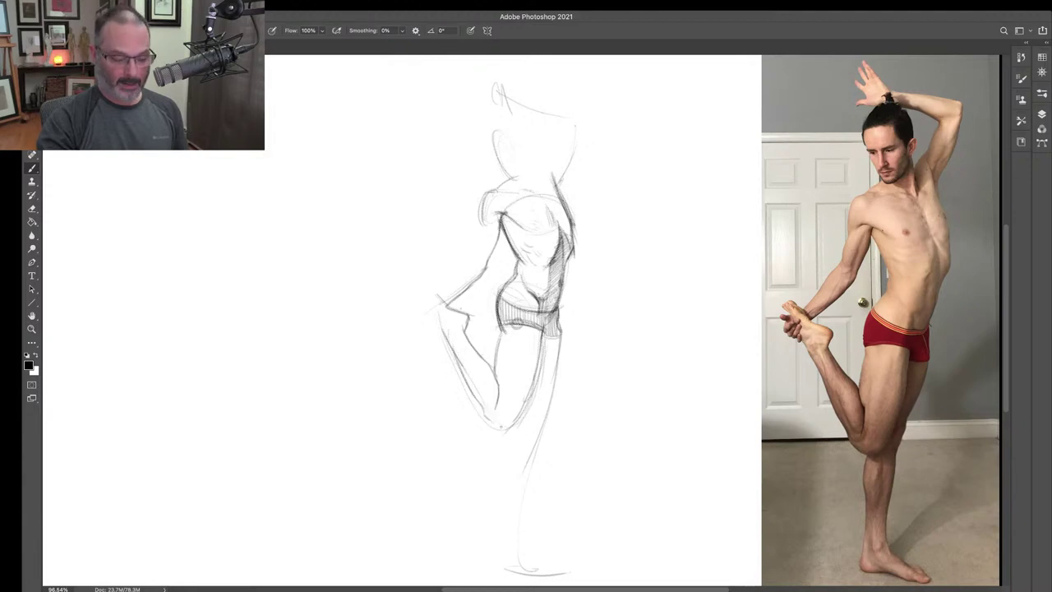
left_click_drag(483, 415, 503, 426)
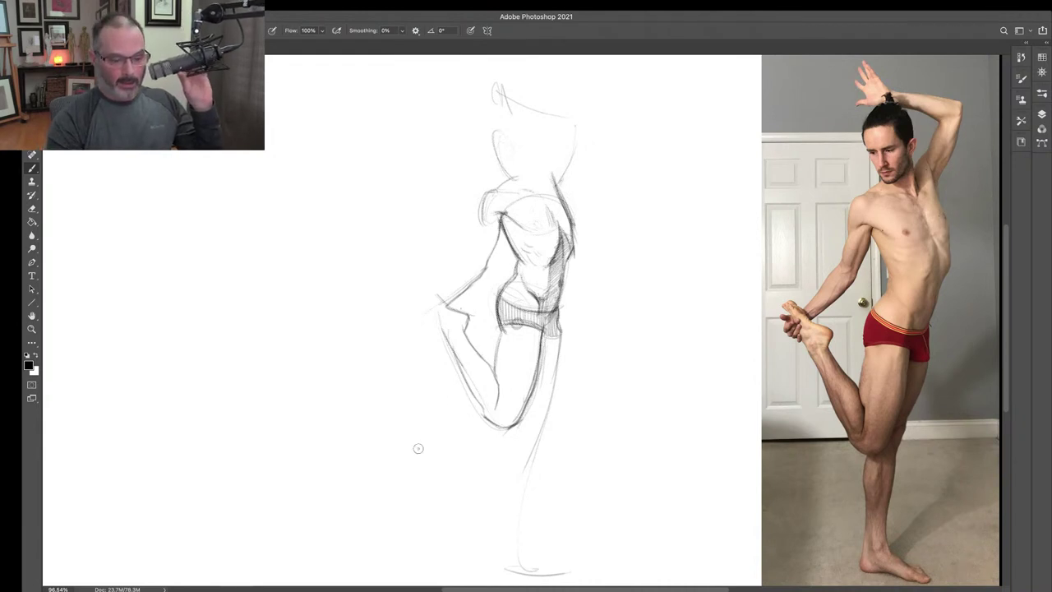
left_click_drag(417, 447, 485, 374)
- Step back two Brush Tool states in History to remove the diagonal leg strokes
left_click(1021, 58)
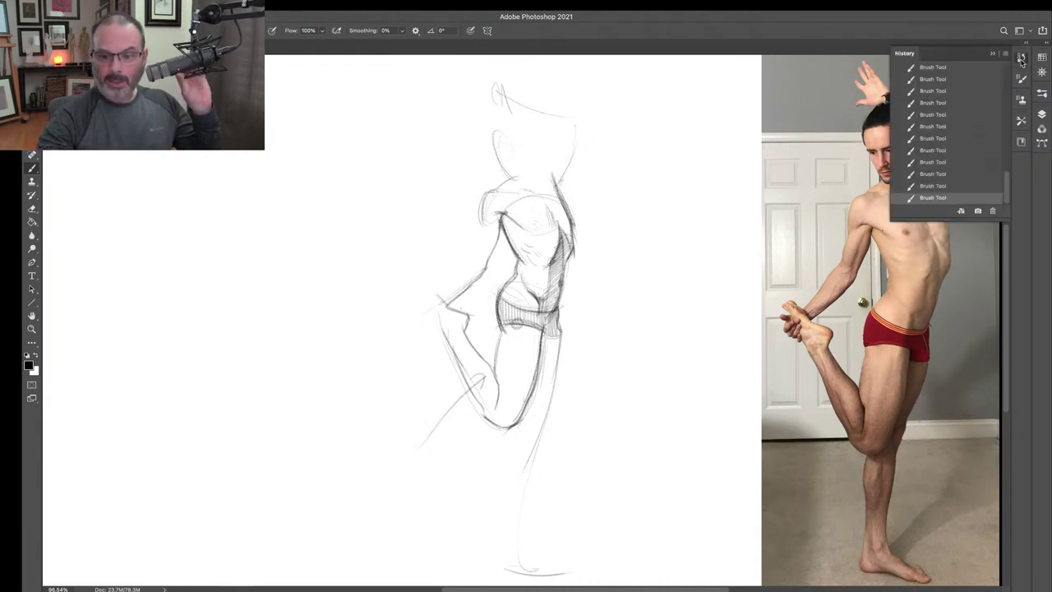
left_click(967, 187)
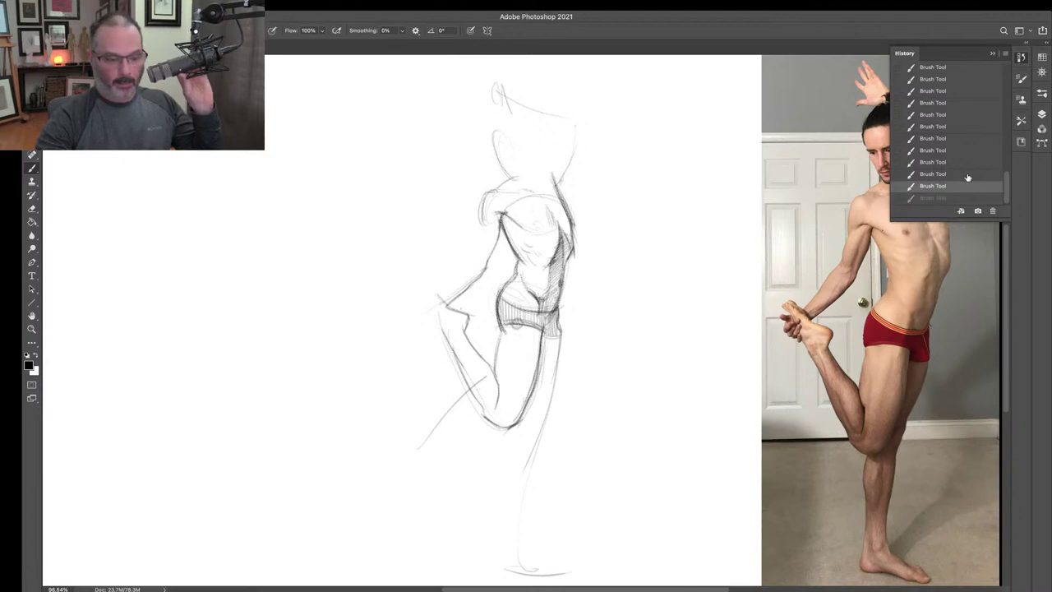
left_click(966, 174)
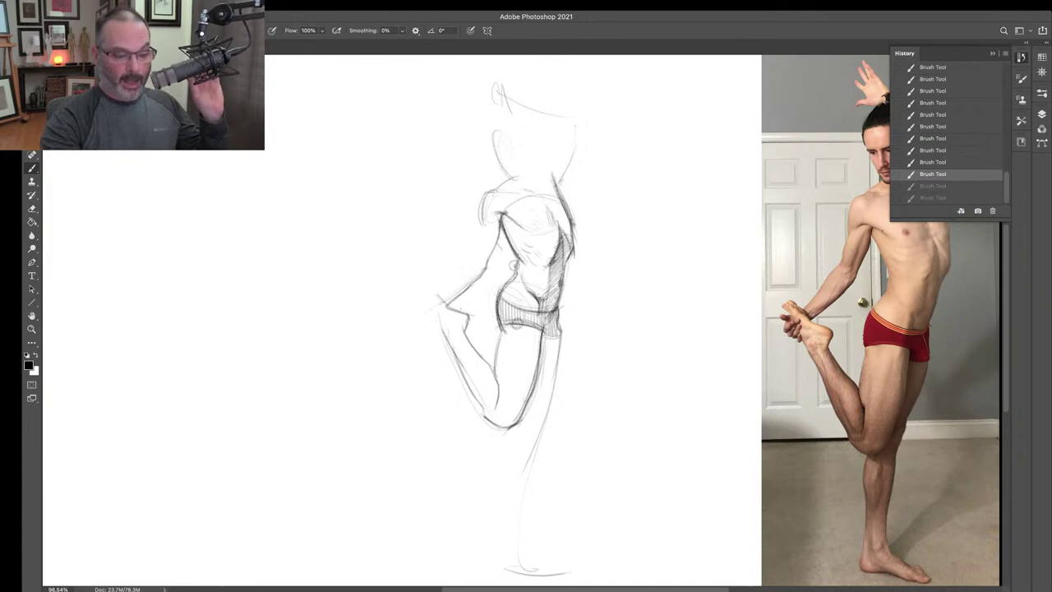
- Add three hatching strokes across the figure's torso
left_click_drag(500, 256, 480, 288)
left_click_drag(509, 301, 491, 311)
left_click_drag(497, 293, 470, 324)
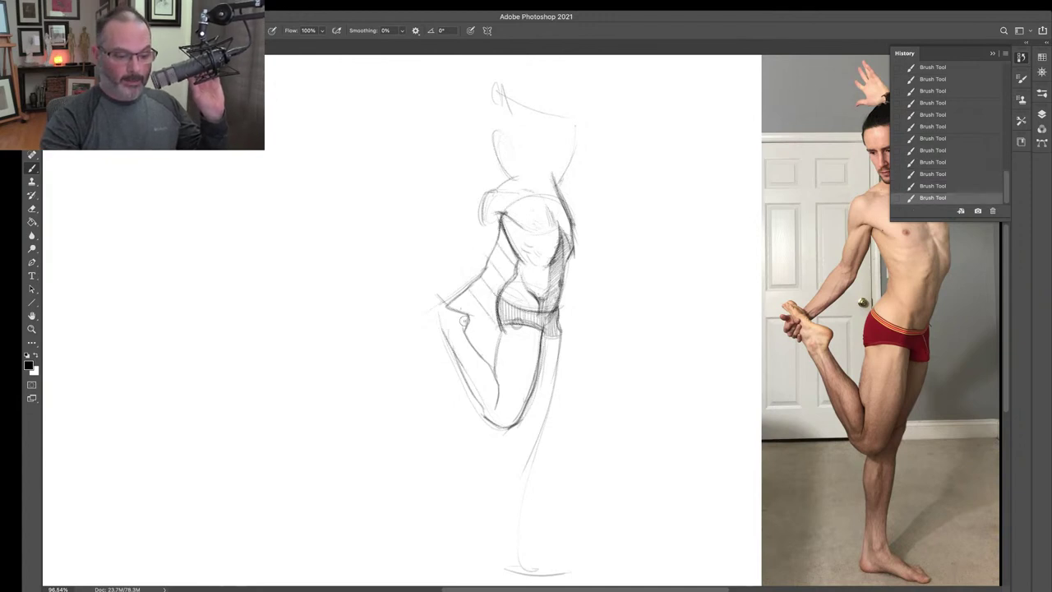
- Step back five Brush Tool states in History to drop that hatching, then close History
left_click(944, 187)
left_click(945, 174)
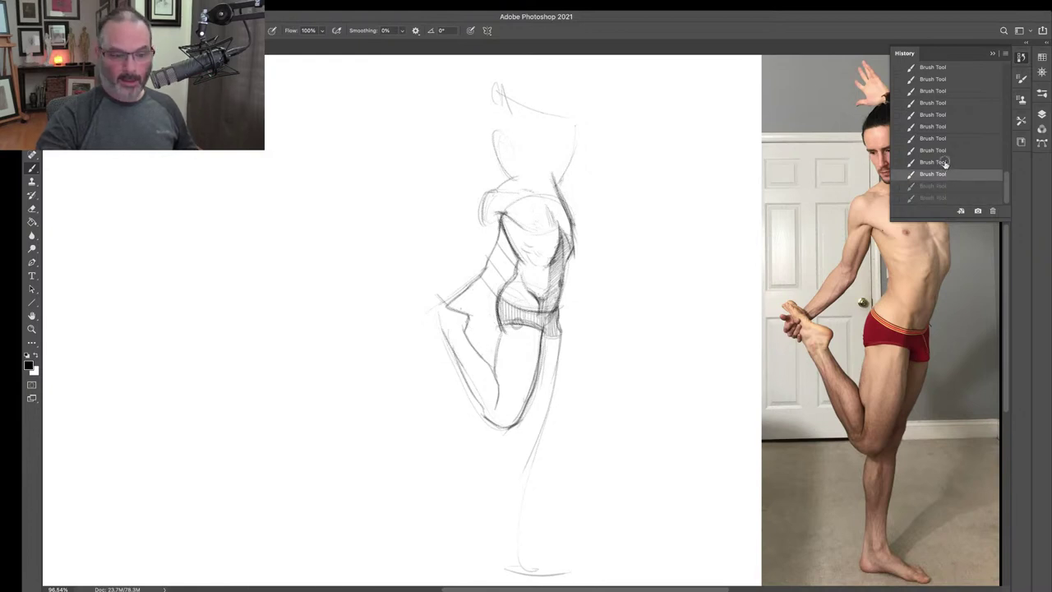
left_click(945, 162)
left_click(945, 150)
left_click(945, 138)
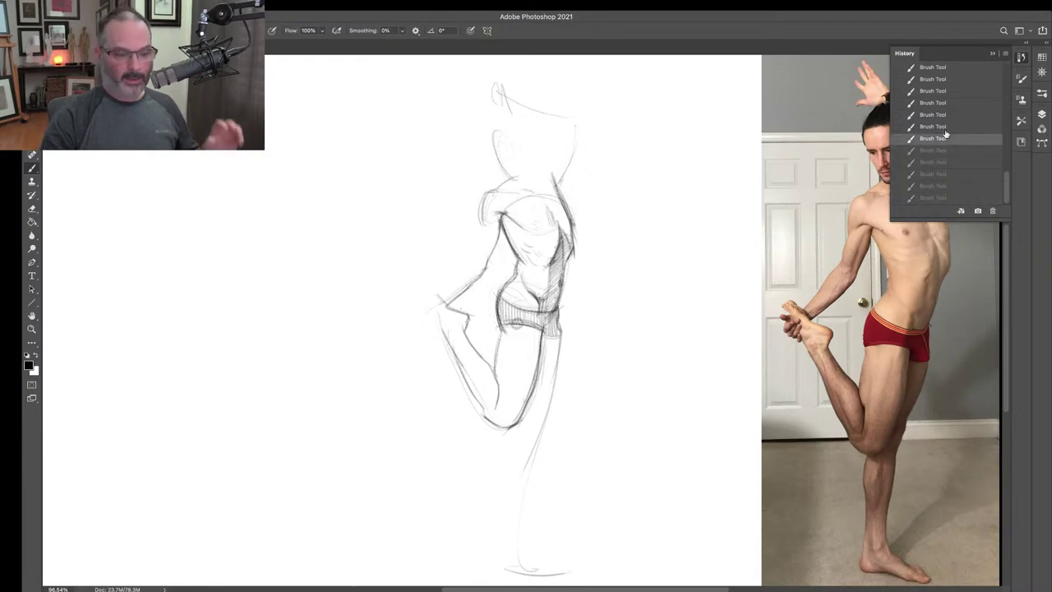
left_click(992, 53)
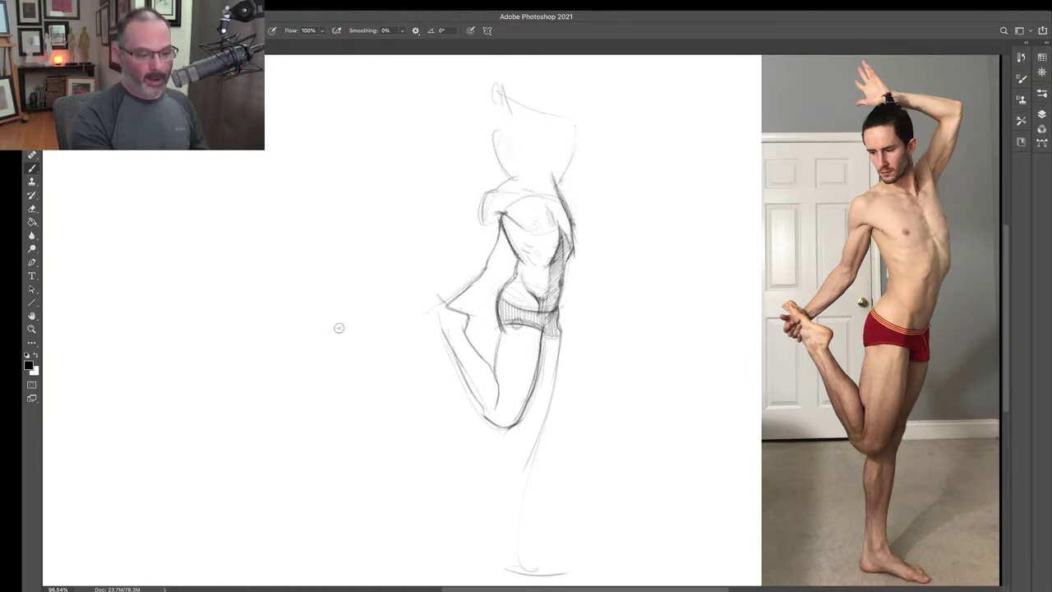
- Sketch the ribcage and pelvis ovals left of the figure with the standing leg line
mouse_move(338, 327)
left_mouse_down()
mouse_move(330, 279)
mouse_move(327, 287)
left_mouse_up()
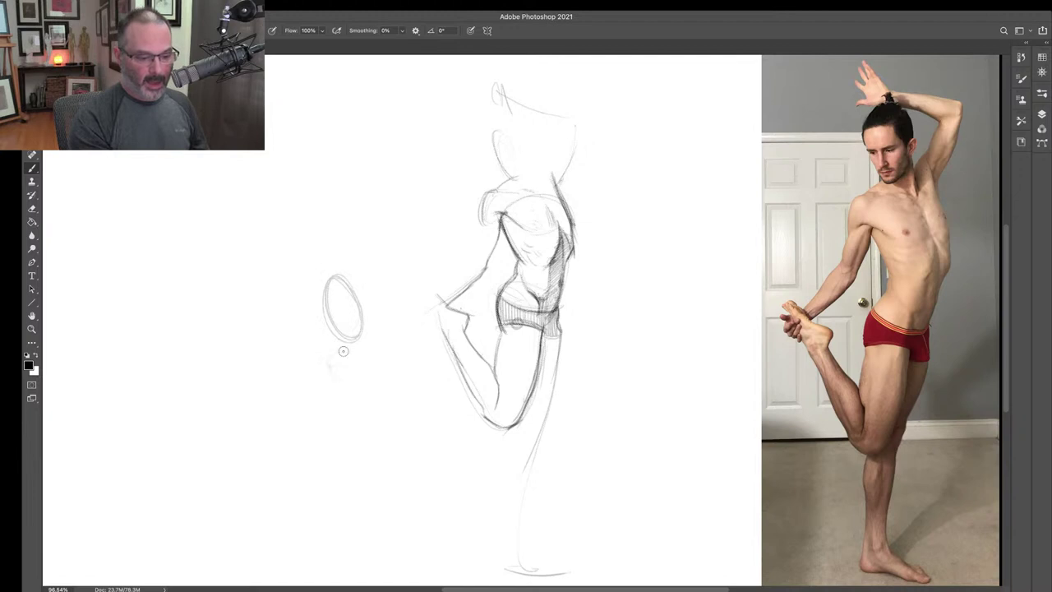
mouse_move(343, 351)
left_mouse_down()
mouse_move(344, 383)
mouse_move(353, 362)
mouse_move(346, 373)
mouse_move(357, 365)
mouse_move(359, 388)
mouse_move(331, 498)
mouse_move(355, 385)
mouse_move(333, 536)
left_mouse_up()
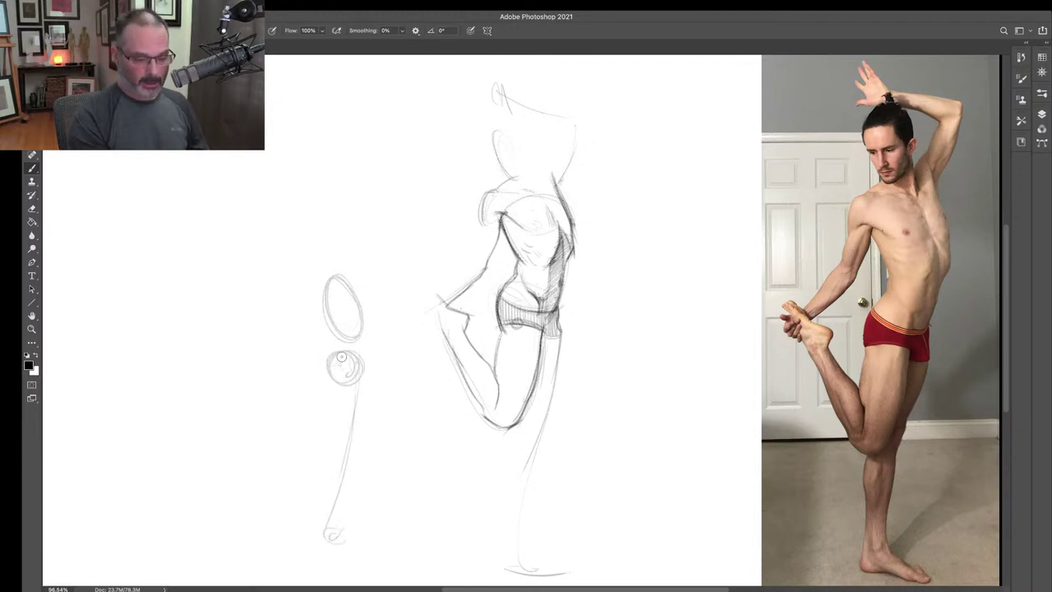
mouse_move(341, 356)
left_mouse_down()
mouse_move(309, 440)
mouse_move(296, 382)
left_mouse_up()
- Add the head and raised leg line, and scribble shading into the ribcage and pelvis
mouse_move(344, 245)
left_mouse_down()
mouse_move(320, 262)
mouse_move(333, 278)
mouse_move(319, 246)
mouse_move(314, 253)
mouse_move(312, 298)
mouse_move(359, 281)
left_mouse_up()
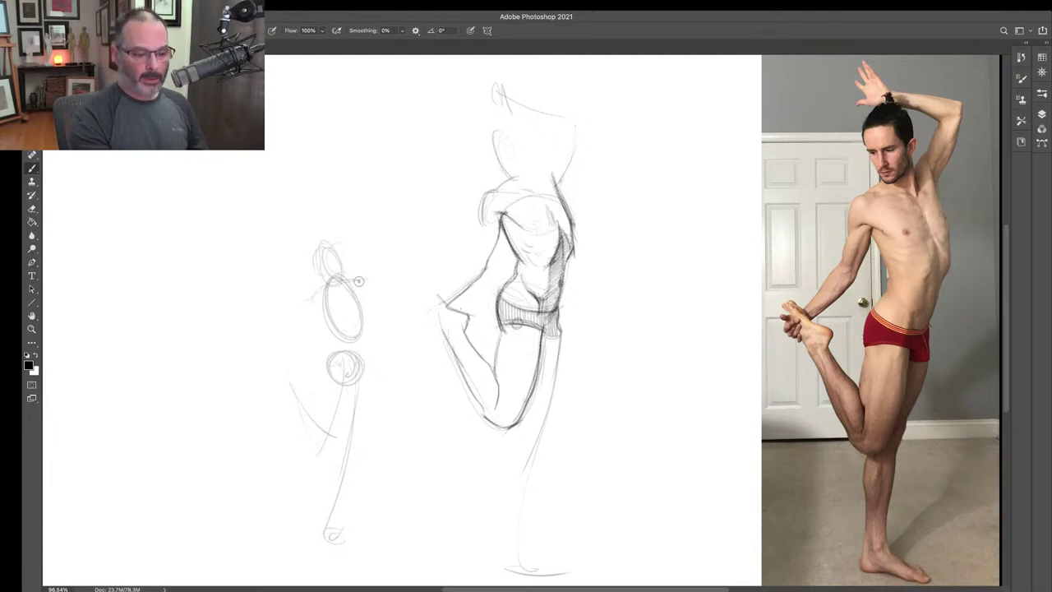
mouse_move(318, 236)
left_mouse_down()
mouse_move(344, 318)
mouse_move(332, 305)
mouse_move(359, 333)
mouse_move(317, 300)
mouse_move(286, 378)
mouse_move(344, 361)
mouse_move(343, 432)
left_mouse_up()
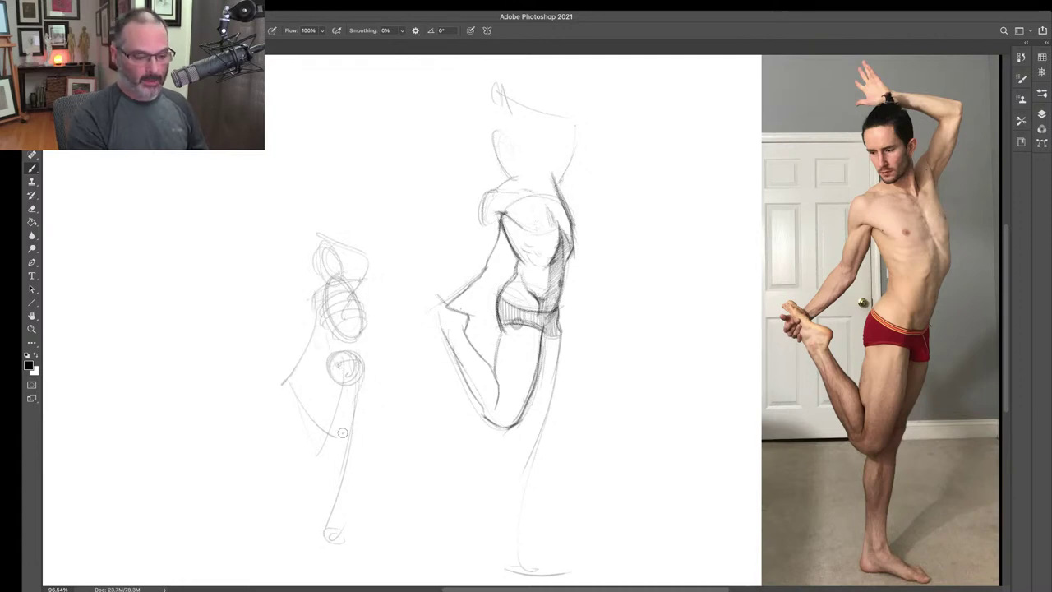
left_click_drag(345, 383, 324, 448)
mouse_move(330, 290)
left_mouse_down()
mouse_move(337, 329)
mouse_move(323, 310)
mouse_move(350, 361)
mouse_move(331, 380)
mouse_move(344, 361)
mouse_move(360, 392)
mouse_move(322, 517)
left_mouse_up()
left_click_drag(355, 365, 353, 444)
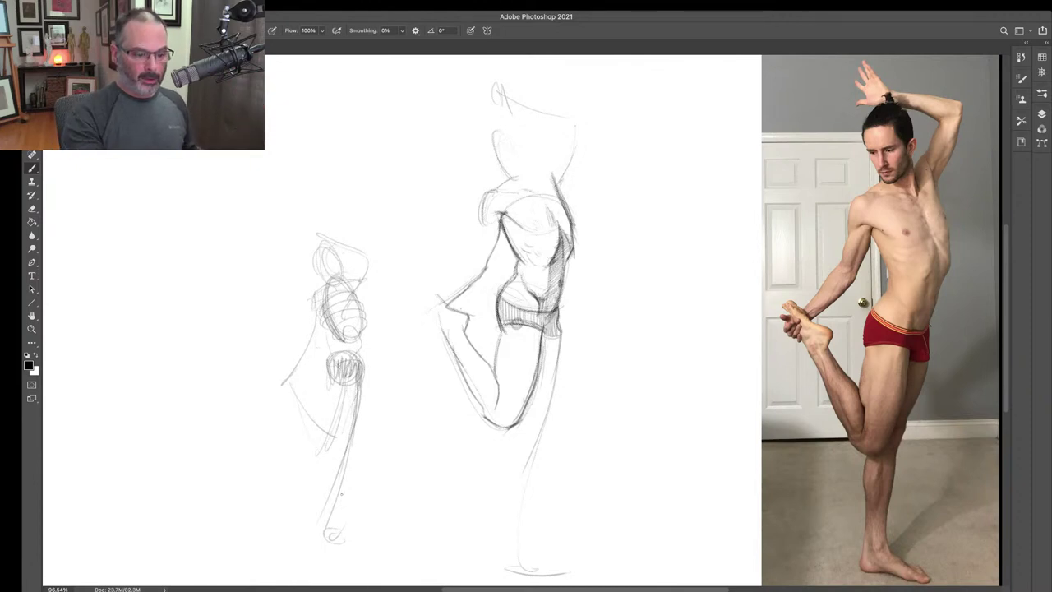
left_click_drag(334, 278, 354, 327)
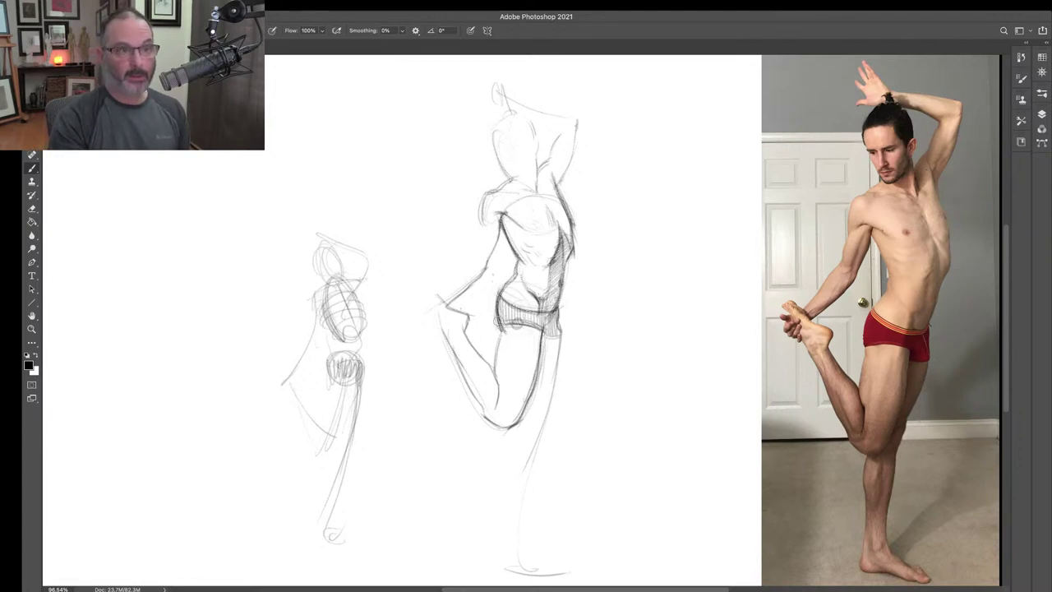
- Mark the hip, hatch the shorts, extend the lower leg and draw a ground line under the foot
left_click_drag(499, 321, 501, 330)
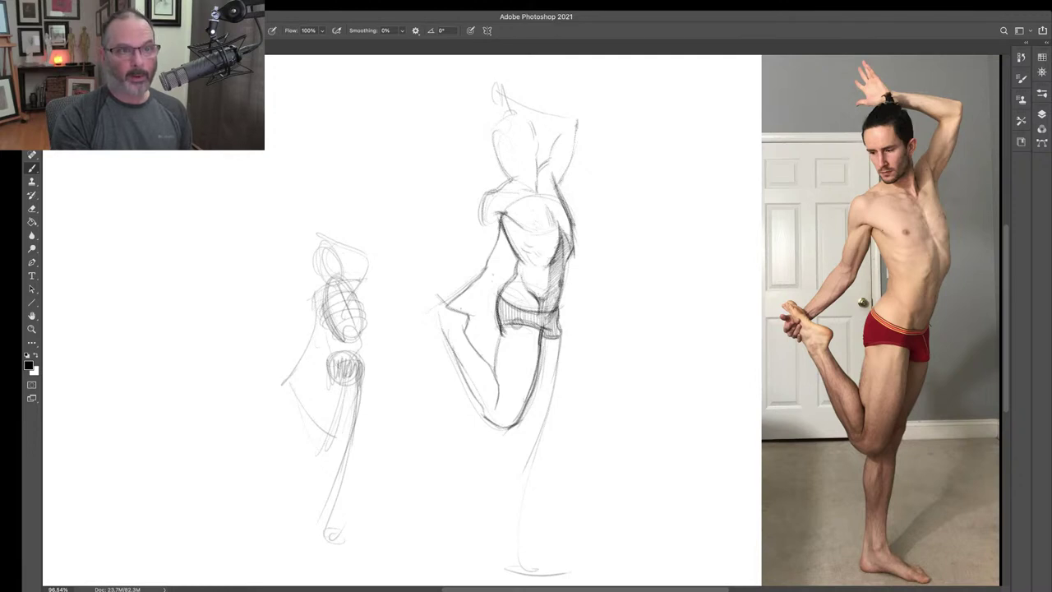
mouse_move(543, 340)
left_mouse_down()
mouse_move(560, 332)
mouse_move(550, 315)
mouse_move(510, 313)
left_mouse_up()
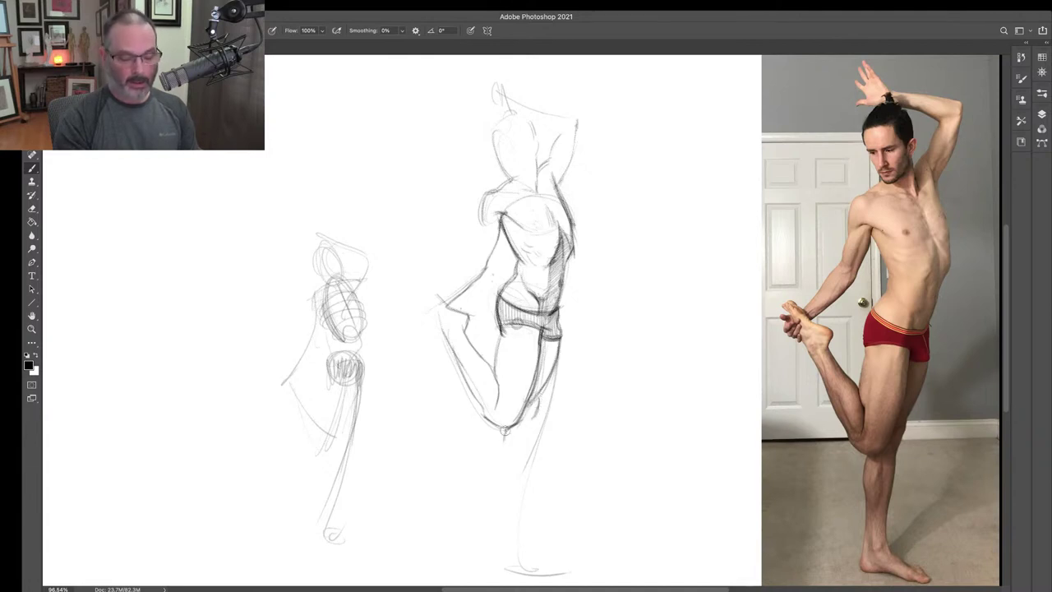
mouse_move(506, 425)
left_mouse_down()
mouse_move(500, 542)
mouse_move(489, 544)
mouse_move(555, 543)
left_mouse_up()
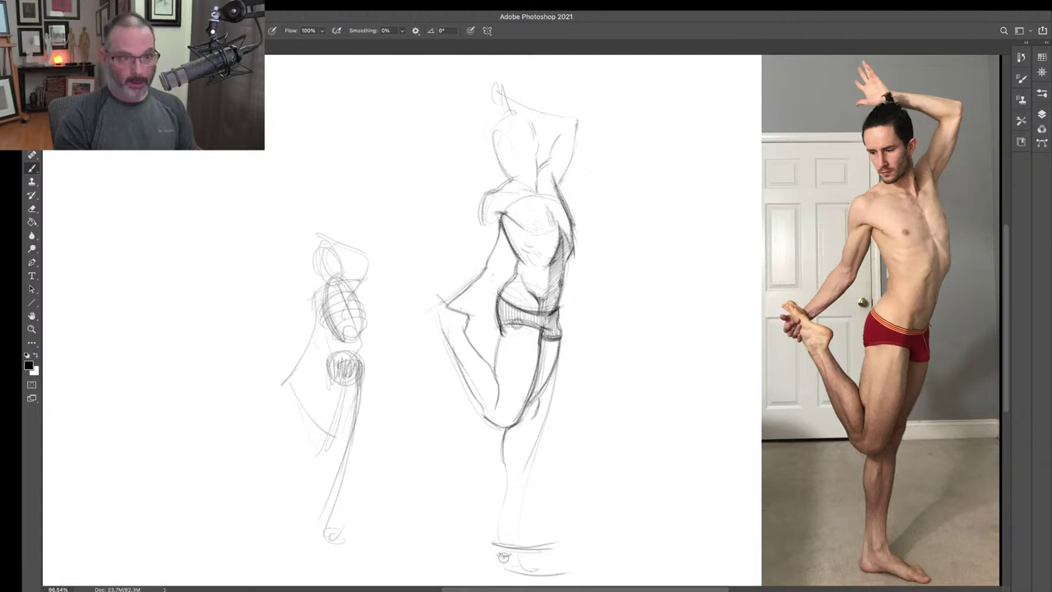
left_click_drag(501, 556, 539, 567)
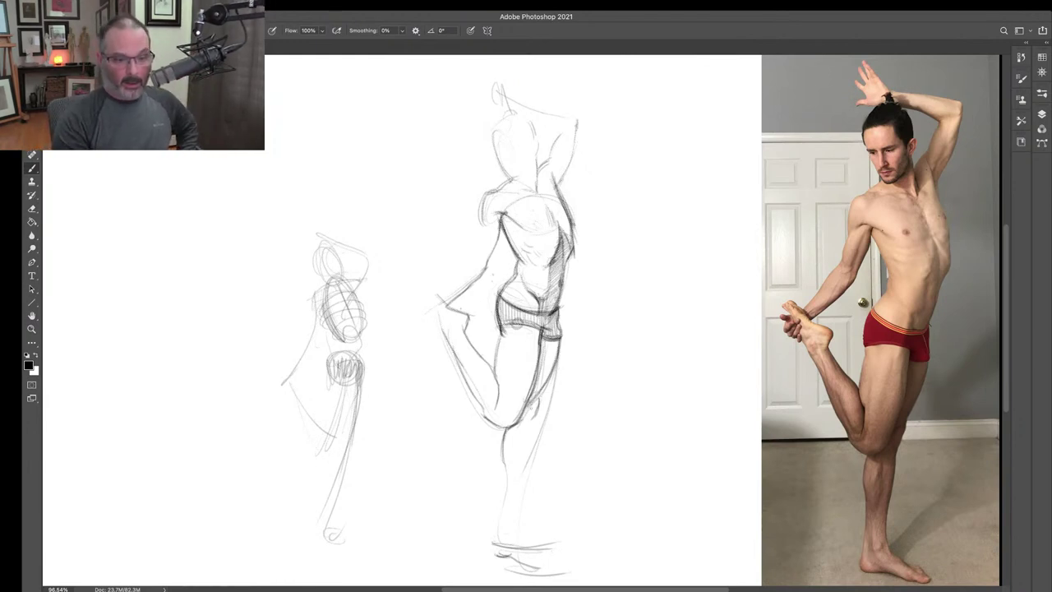
- Hatch the back of the thigh and the knee, carrying darker strokes down the leg
mouse_move(545, 330)
left_mouse_down()
mouse_move(528, 411)
mouse_move(537, 370)
left_mouse_up()
mouse_move(549, 342)
left_mouse_down()
mouse_move(536, 395)
mouse_move(554, 347)
left_mouse_up()
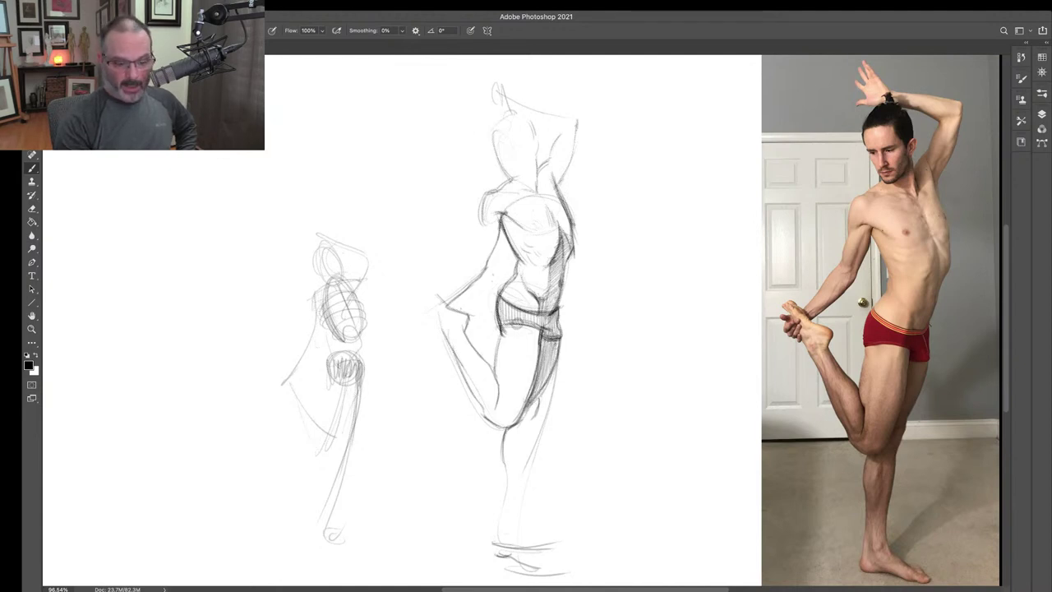
left_click_drag(526, 413, 520, 432)
mouse_move(539, 386)
left_mouse_down()
mouse_move(529, 425)
mouse_move(500, 440)
left_mouse_up()
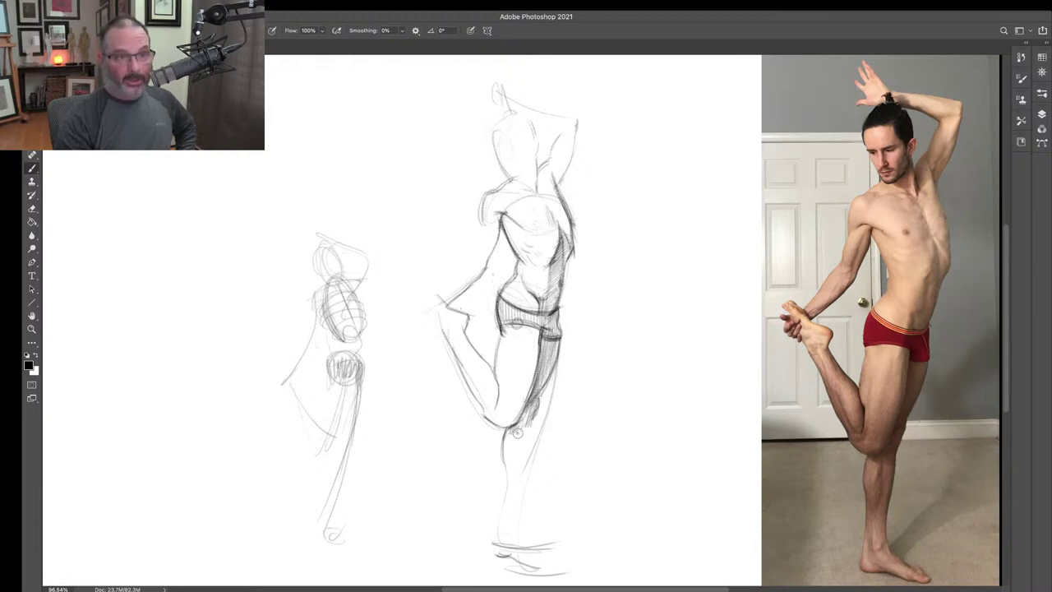
left_click_drag(527, 406, 518, 480)
left_click_drag(530, 436, 520, 475)
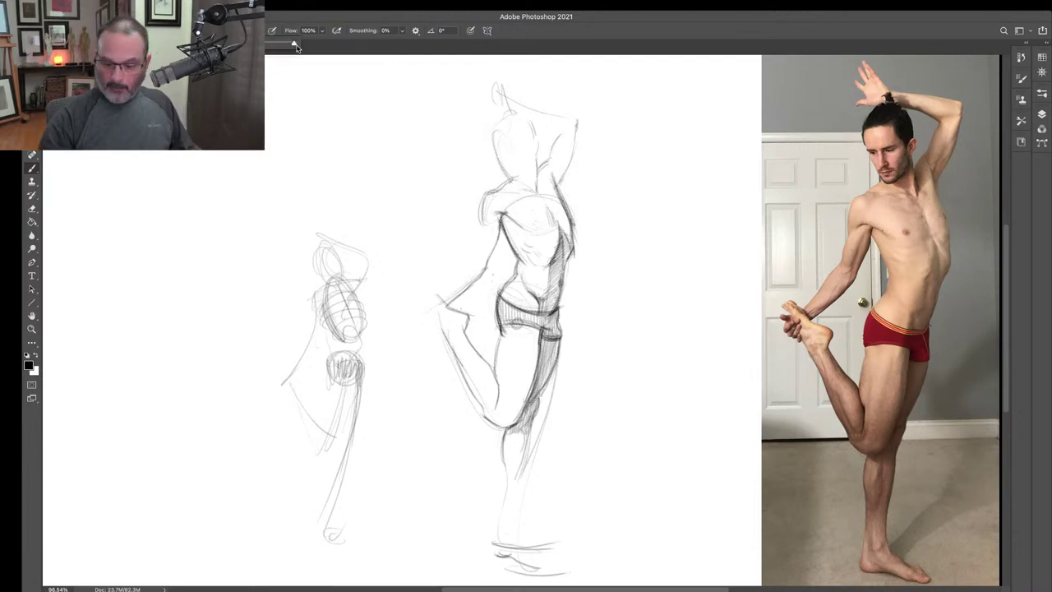
- Draw plumb lines through the standing leg on photo and sketch, plus a horizontal line across the sketch
left_click_drag(864, 490, 862, 362)
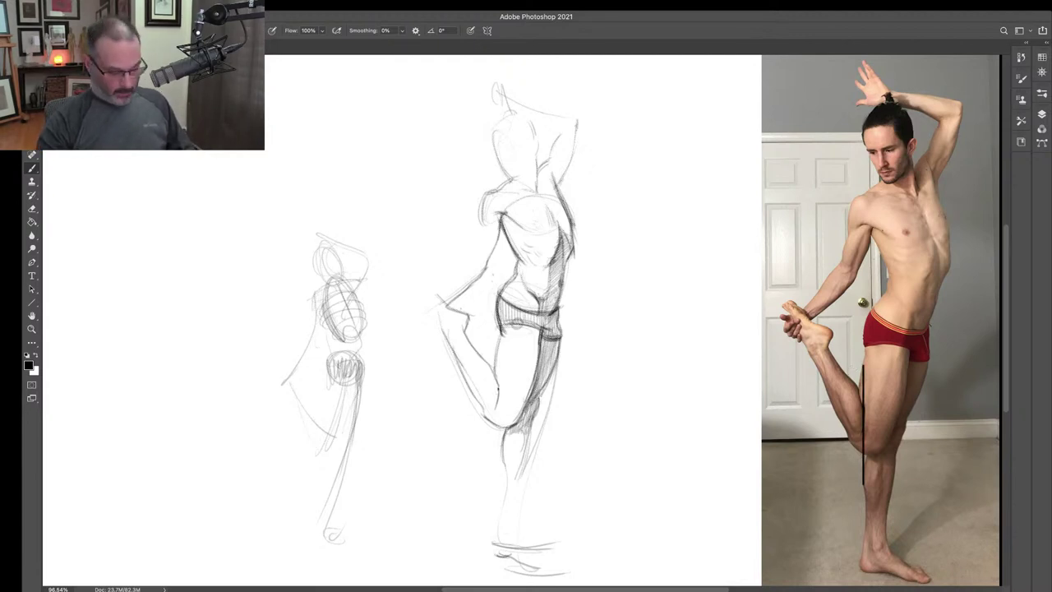
left_click_drag(497, 391, 735, 379)
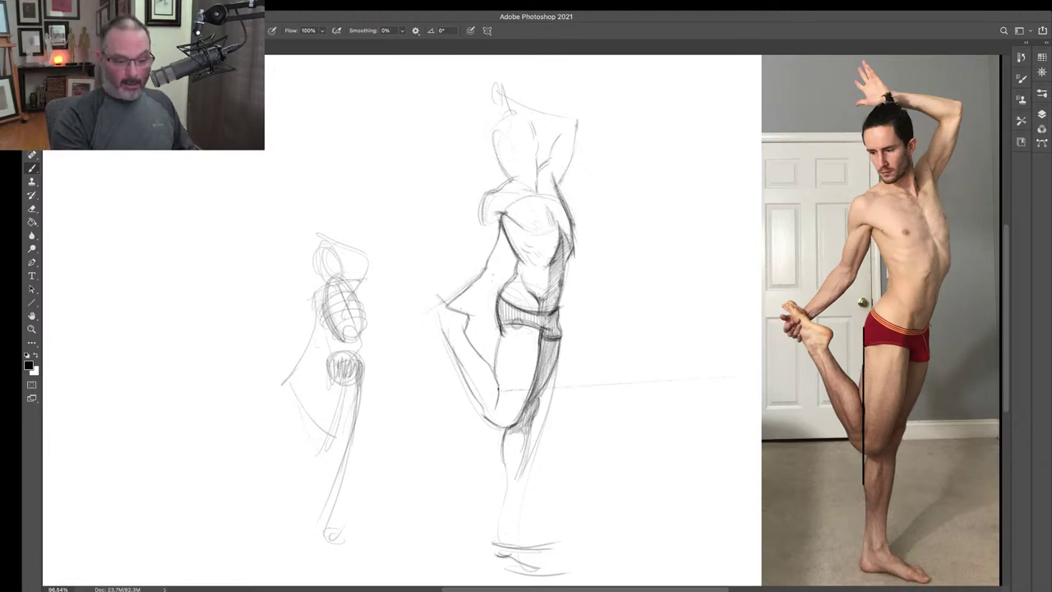
mouse_move(498, 395)
left_mouse_down()
mouse_move(496, 297)
mouse_move(498, 473)
left_mouse_up()
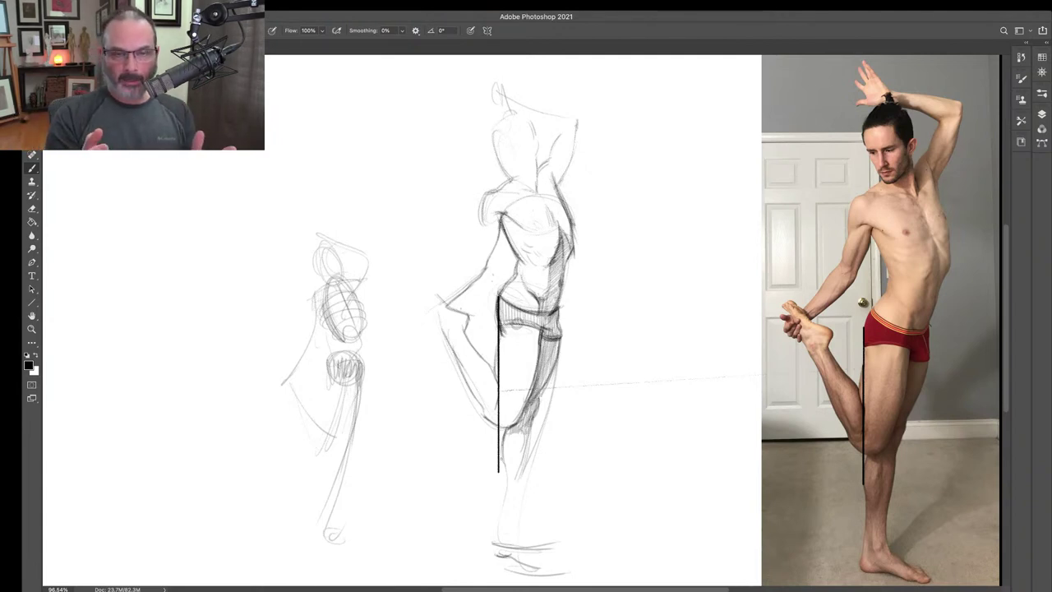
- Revert the plumb and horizontal guide lines in History, then darken the lower standing leg
left_click(1044, 94)
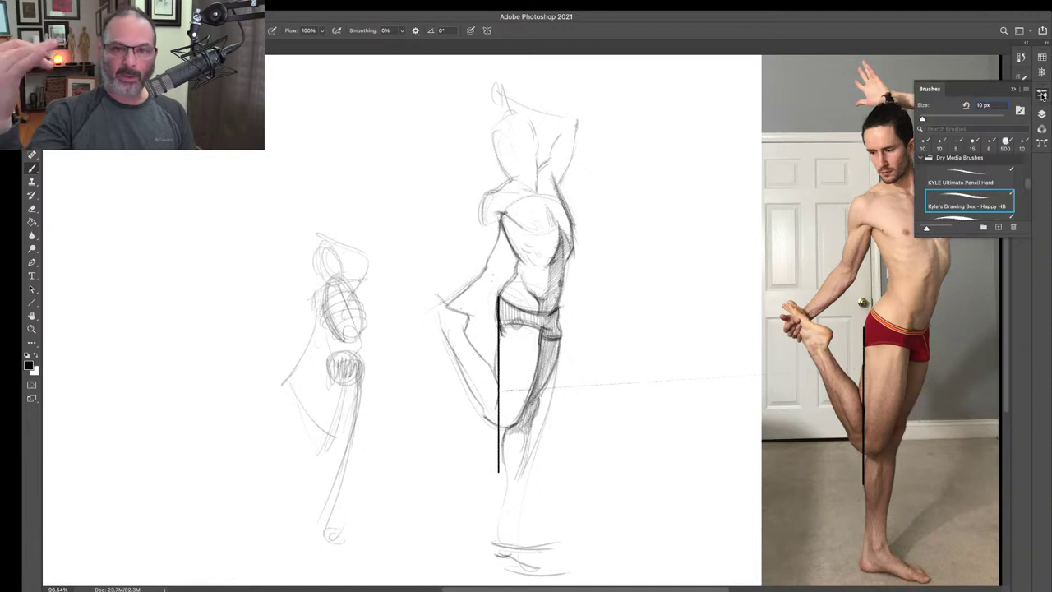
left_click(1042, 93)
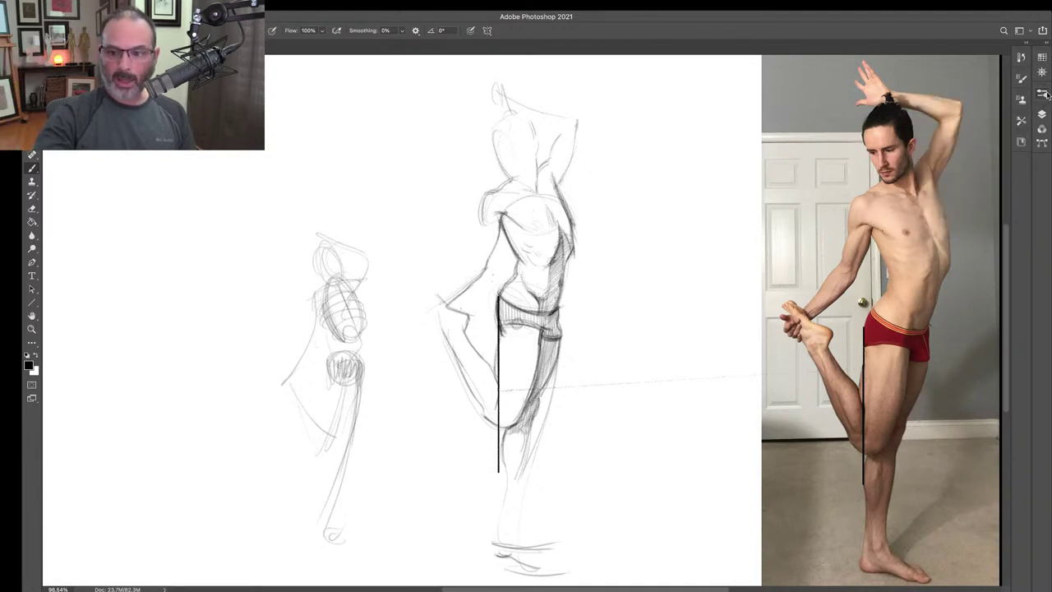
left_click(1021, 57)
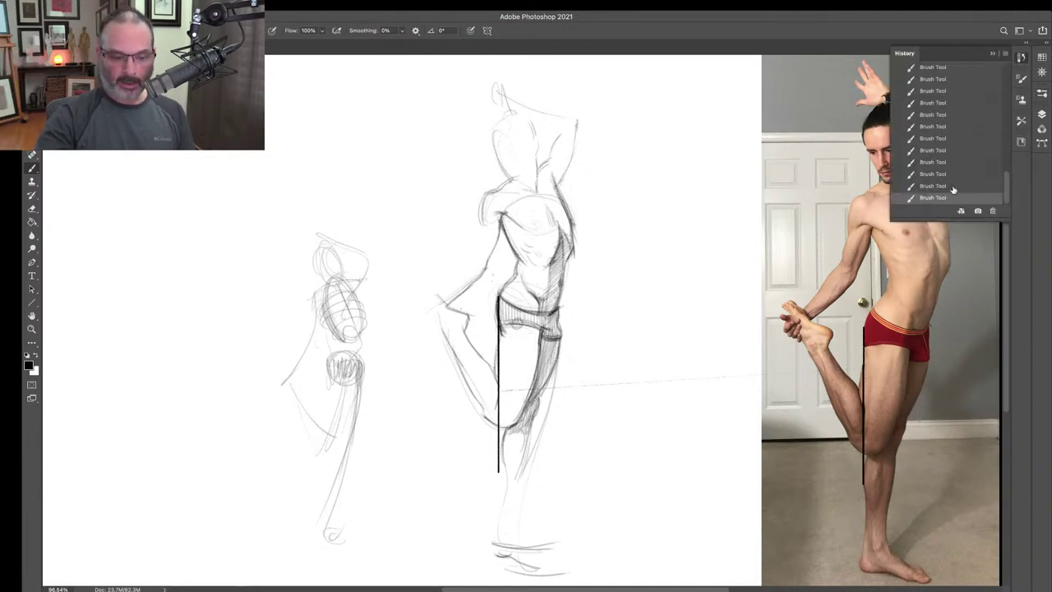
left_click_drag(953, 186, 955, 116)
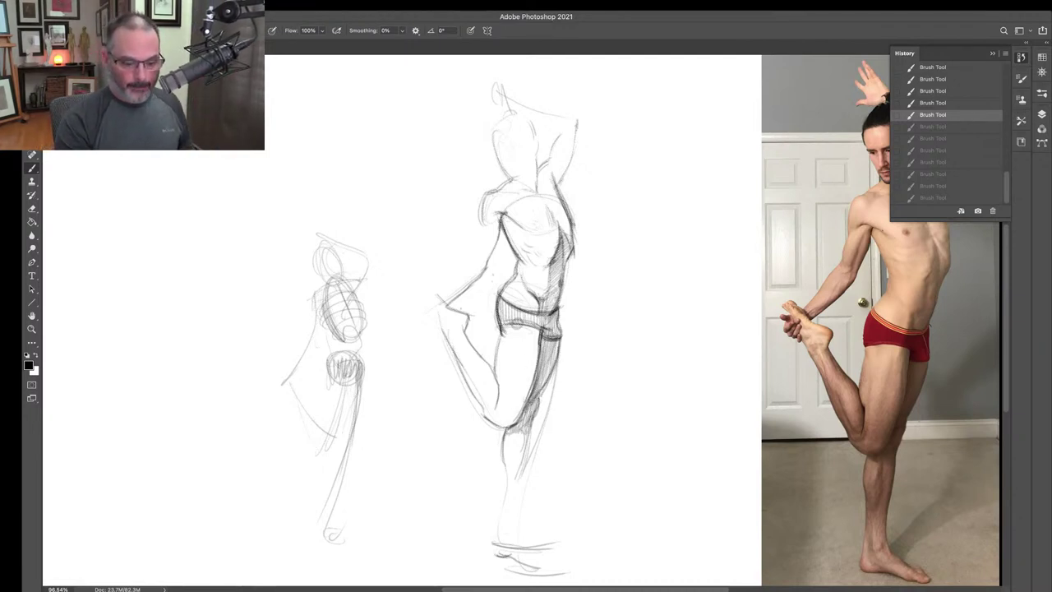
left_click(933, 198)
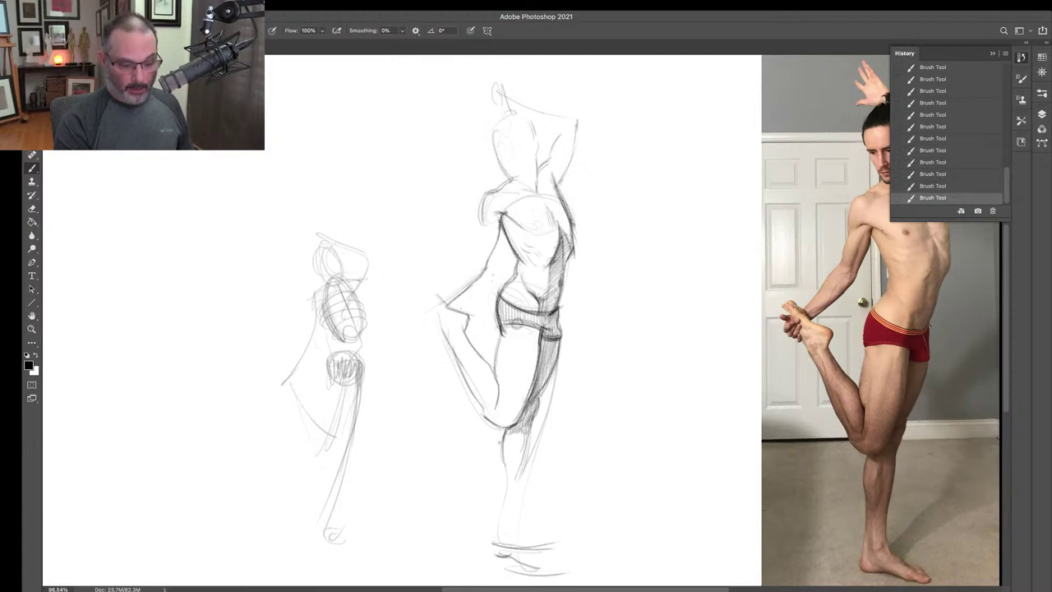
left_click_drag(502, 424, 499, 453)
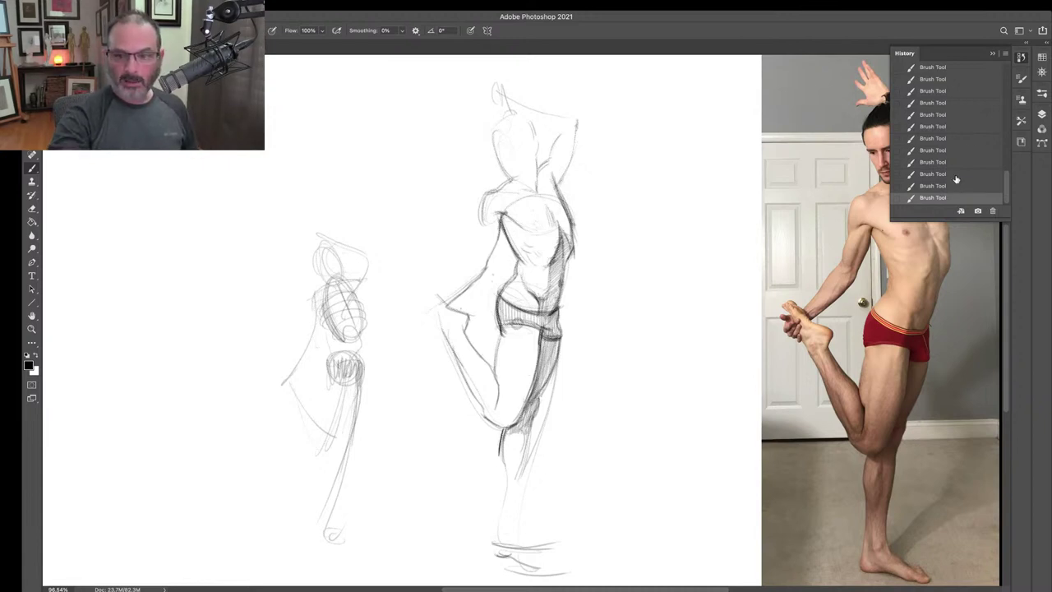
- Add strokes along the back of the standing leg and short dark marks on its lower part
left_click(993, 53)
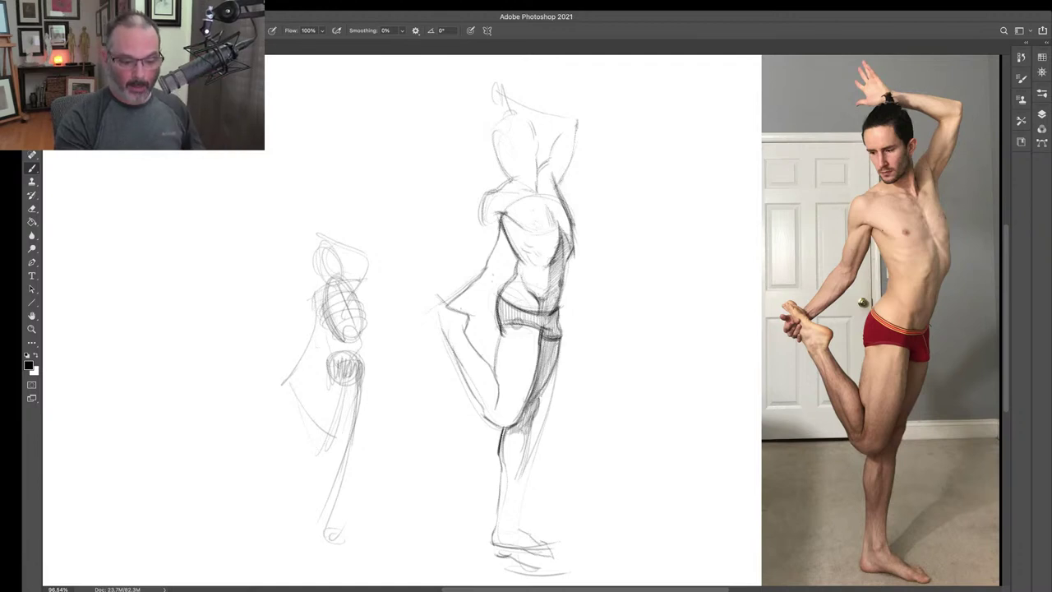
left_click_drag(559, 337, 540, 395)
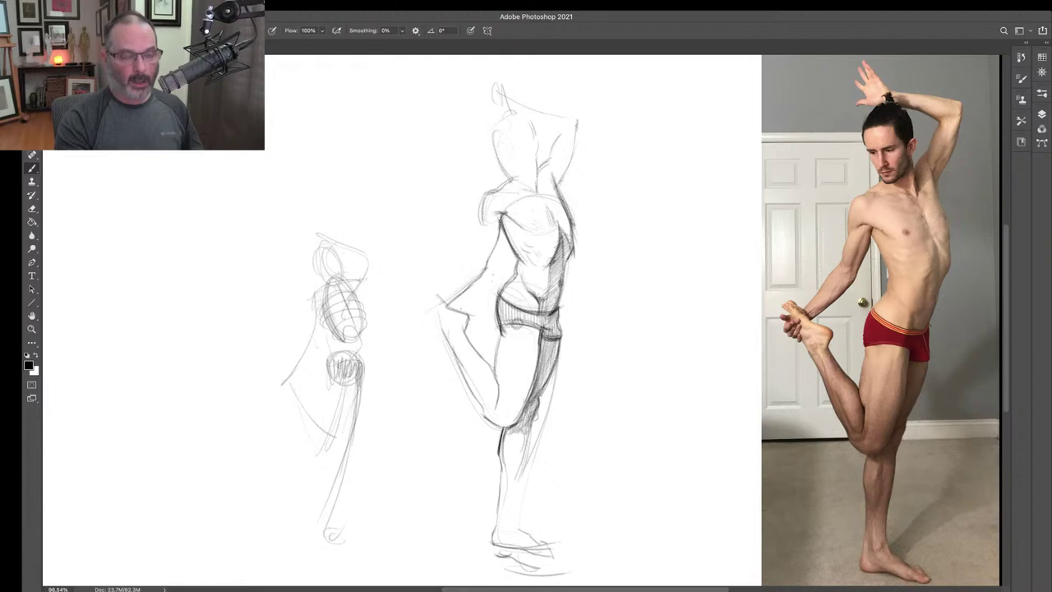
left_click_drag(533, 418, 520, 533)
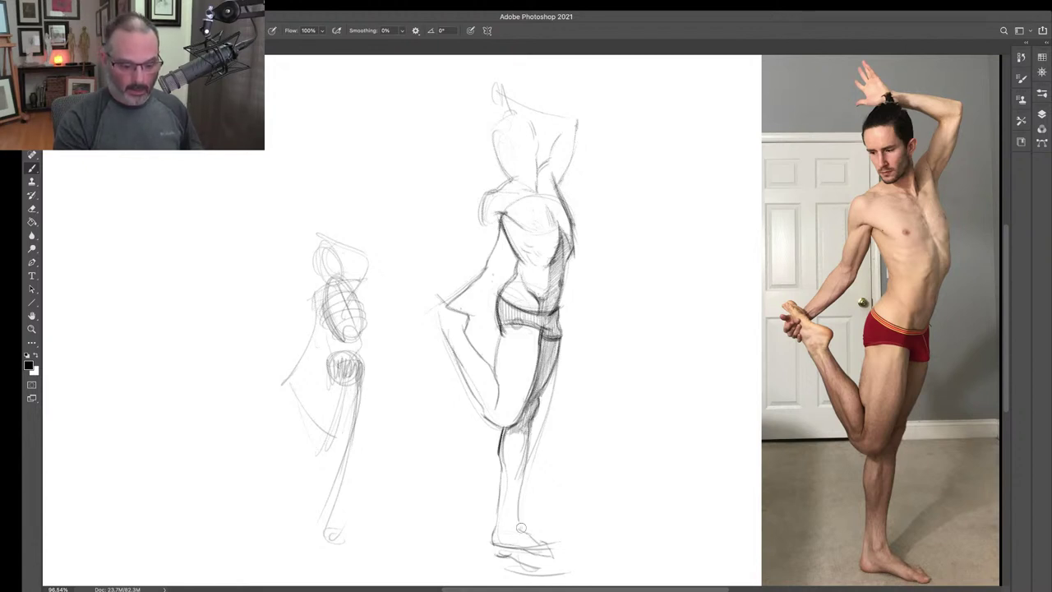
- Shade the standing lower leg down to its left edge, then the thigh just below the hip
left_click_drag(518, 481, 516, 528)
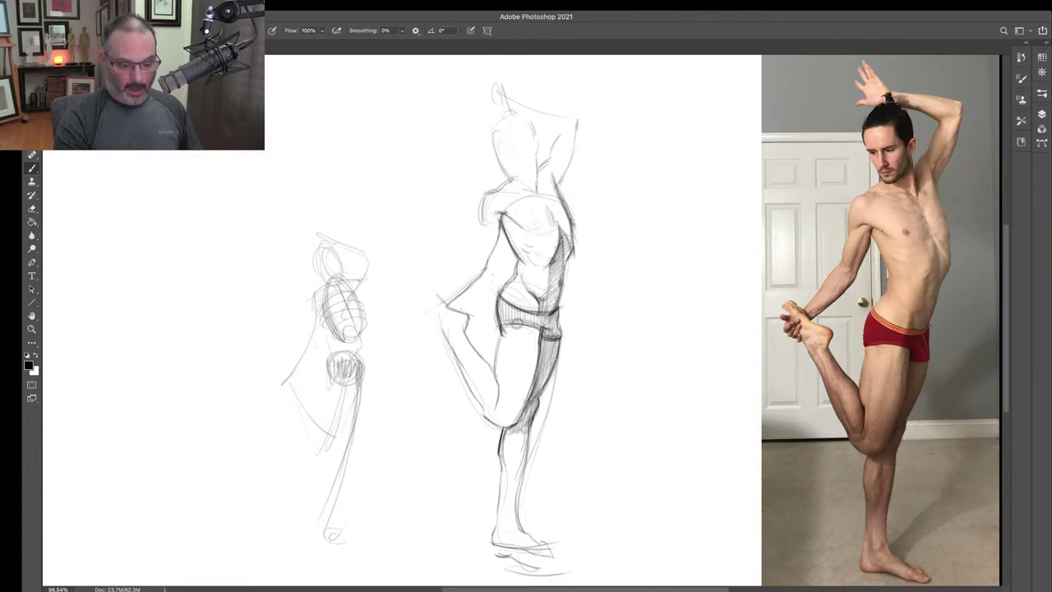
mouse_move(501, 454)
left_mouse_down()
mouse_move(502, 485)
mouse_move(514, 491)
left_mouse_up()
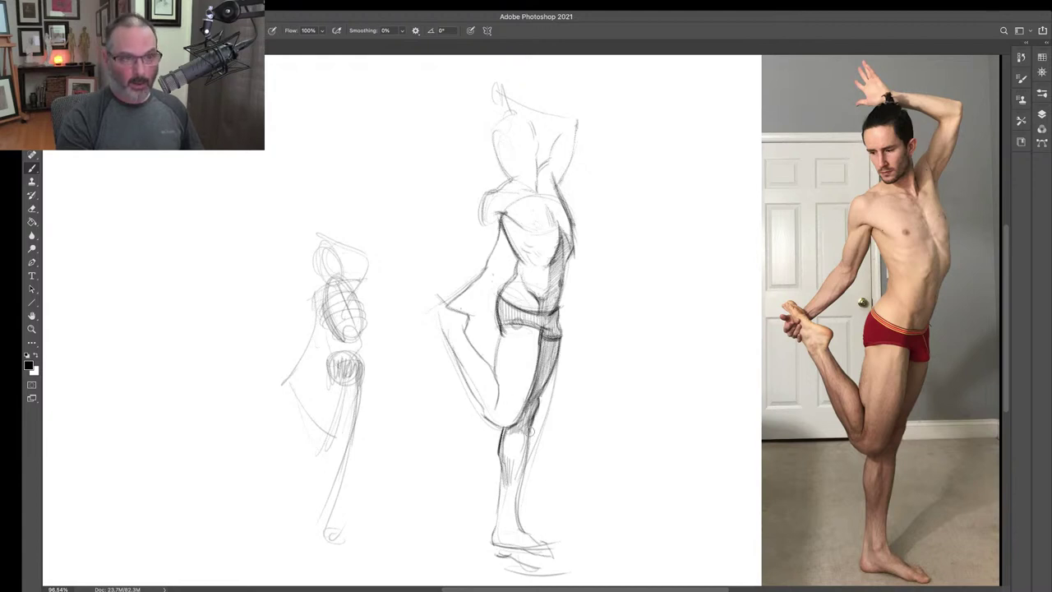
left_click_drag(530, 434, 515, 507)
left_click_drag(501, 452, 492, 544)
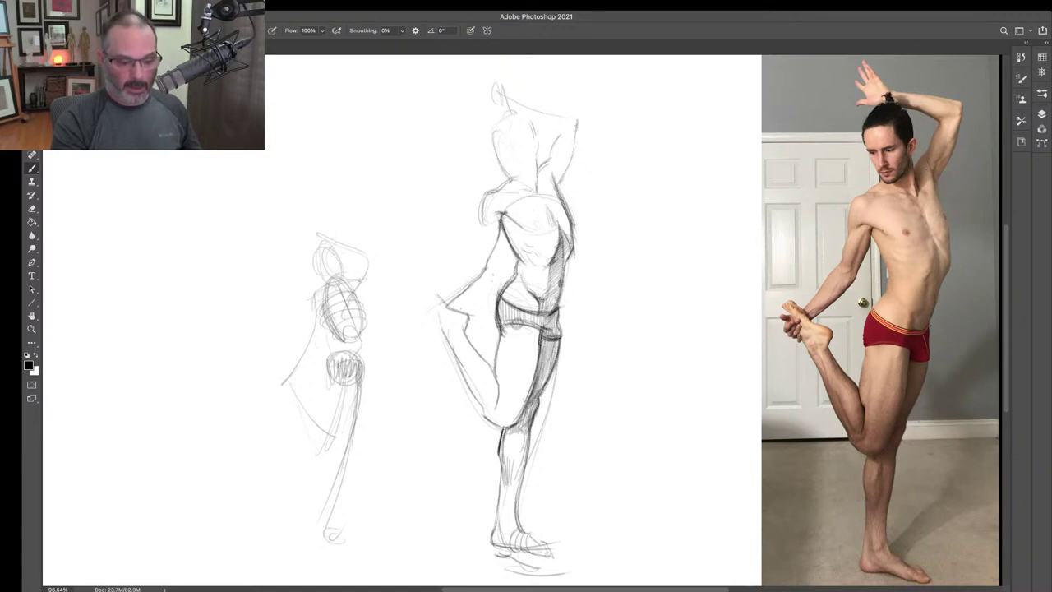
left_click_drag(498, 347, 494, 375)
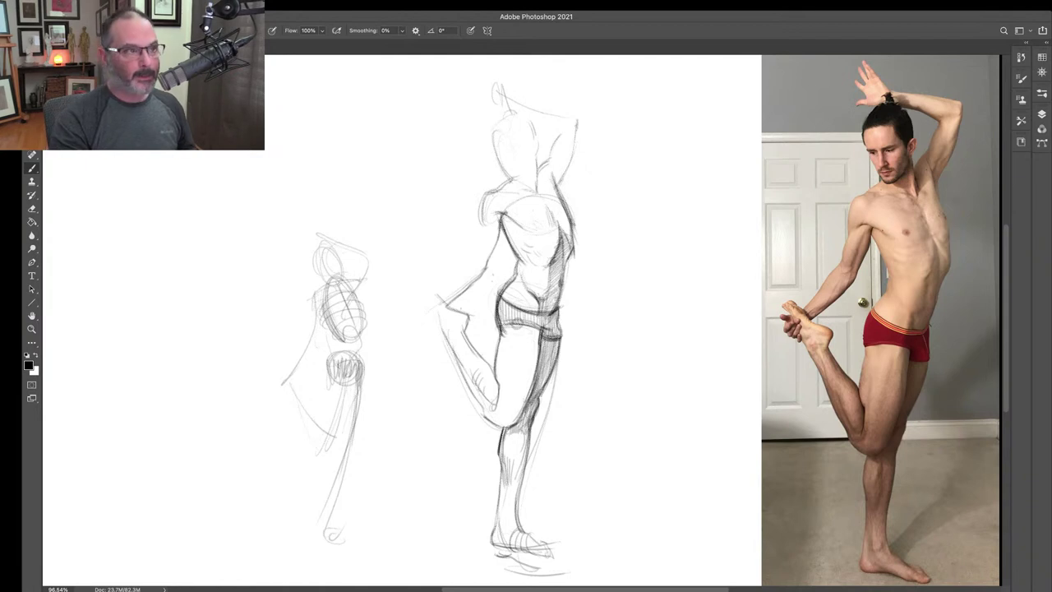
- Add light hatching strokes along the standing leg's thigh and shin
mouse_move(533, 341)
left_mouse_down()
mouse_move(536, 322)
mouse_move(509, 428)
mouse_move(534, 330)
mouse_move(527, 386)
mouse_move(536, 347)
left_mouse_up()
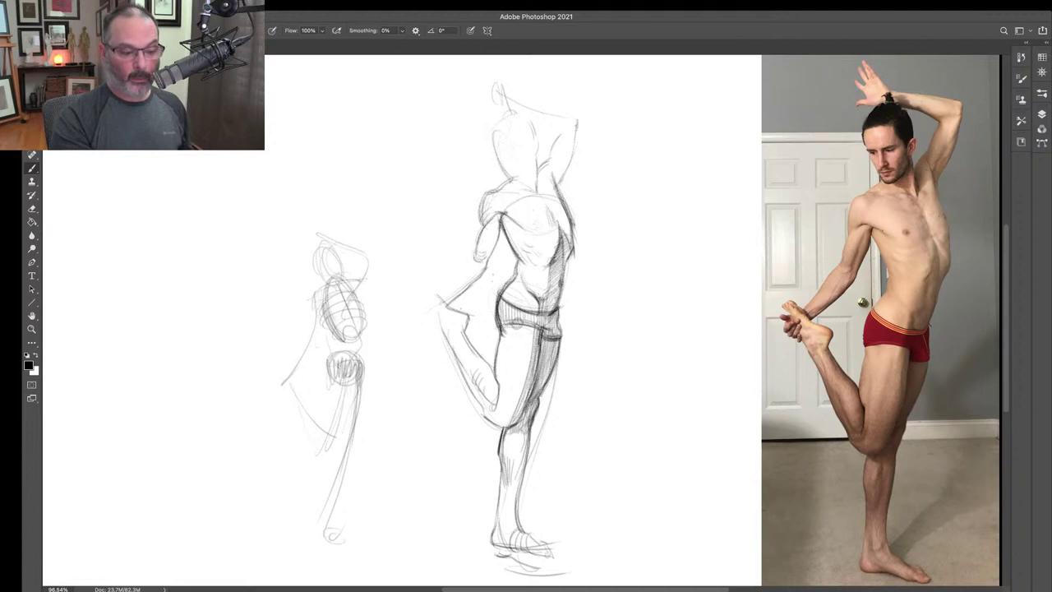
- Hatch the shoulder and upper arm, draw a line down the arm, and add a dark chest accent
left_click_drag(487, 247, 493, 223)
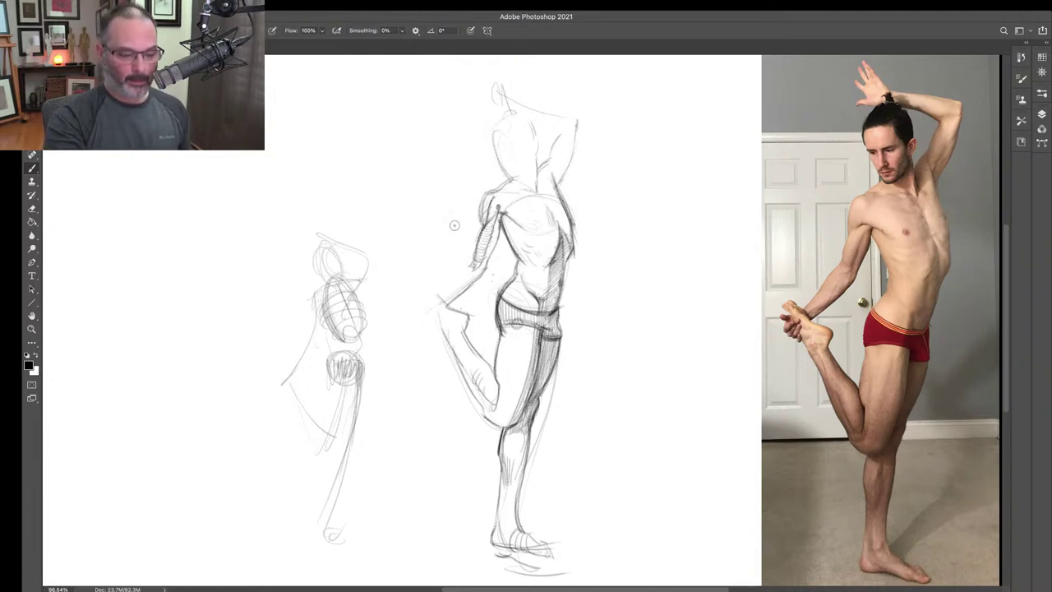
left_click_drag(450, 212, 472, 267)
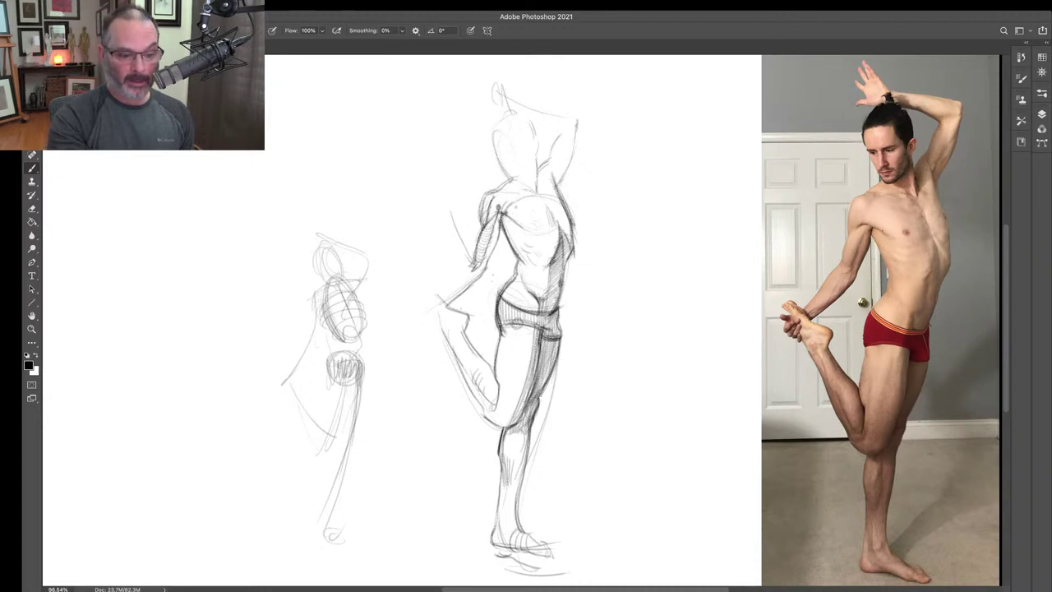
left_click_drag(524, 212, 531, 228)
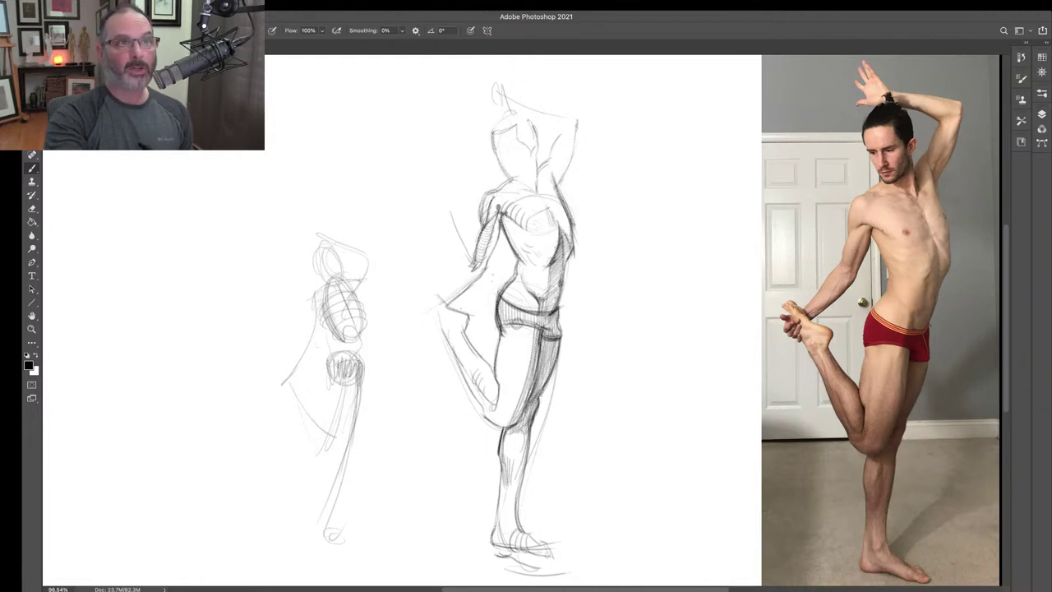
- Redraw the top of the larger figure's head with a fresh pencil stroke
mouse_move(505, 123)
left_mouse_down()
mouse_move(532, 113)
mouse_move(500, 128)
mouse_move(512, 120)
mouse_move(536, 142)
left_mouse_up()
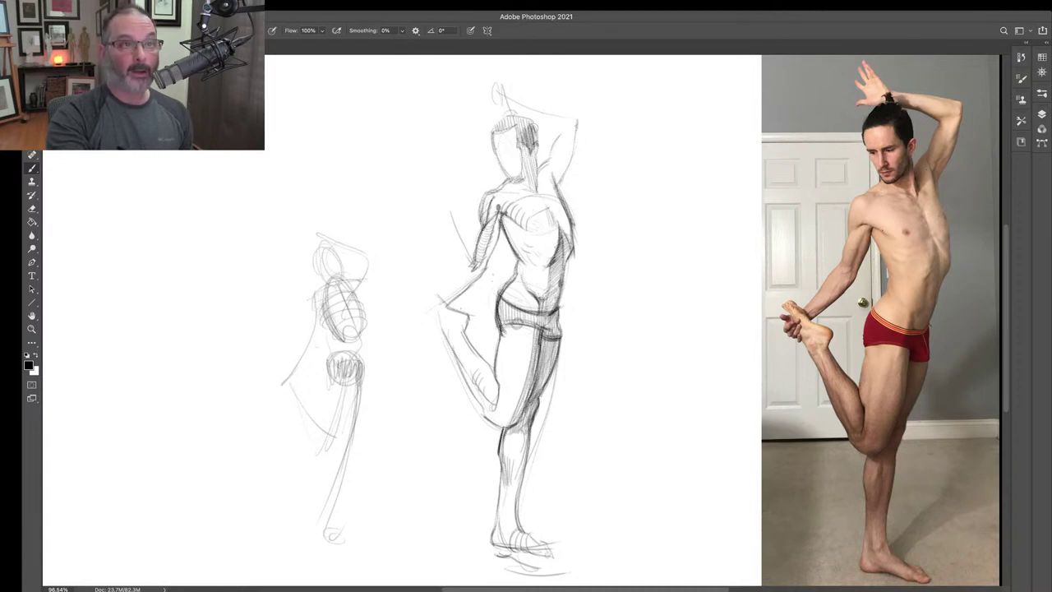
- Hatch the hair, sketch the raised arm from head to elbow, and make white the foreground colour
left_click_drag(535, 124, 533, 145)
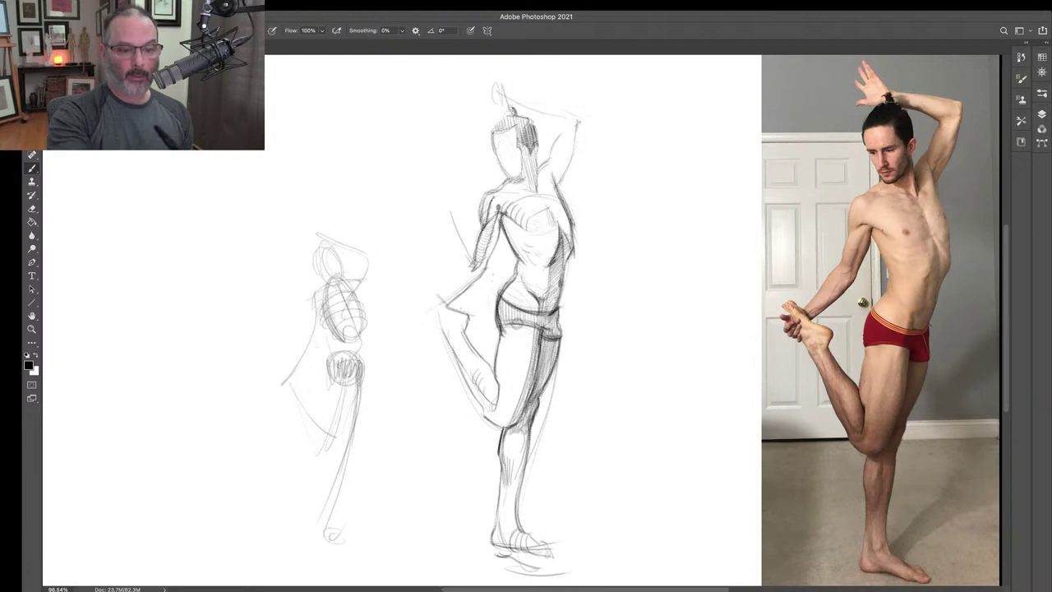
left_click_drag(522, 104, 576, 117)
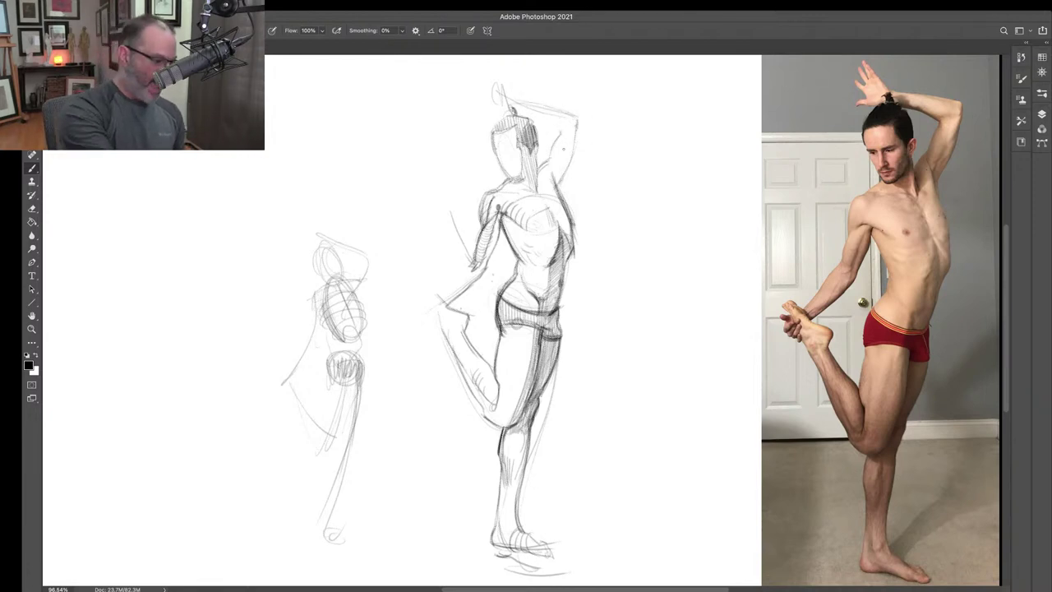
left_click(36, 356)
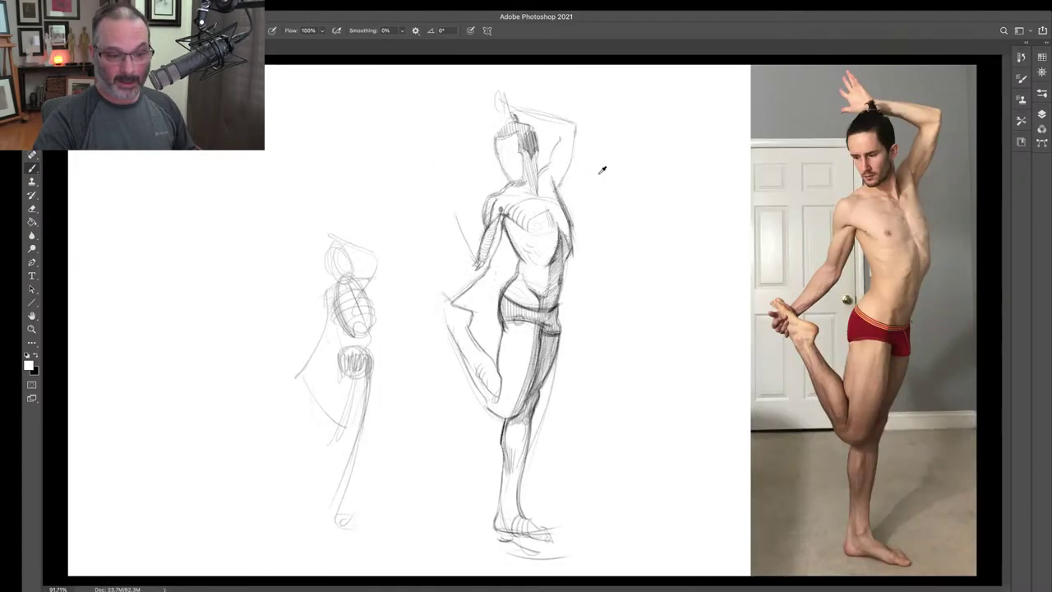
key("super+minus")
scroll(605, 169, "up", 10)
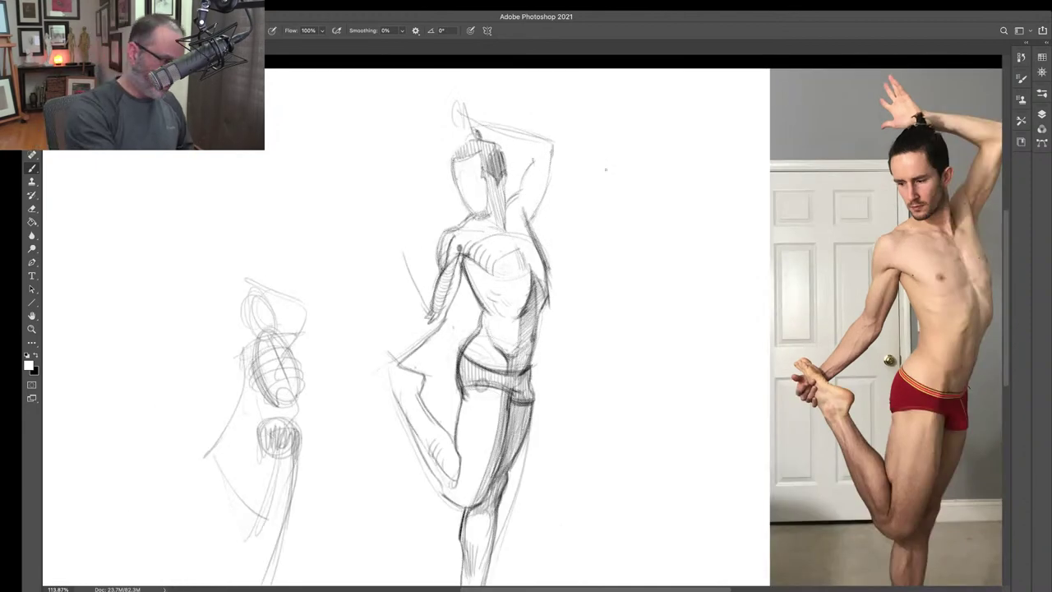
key("z")
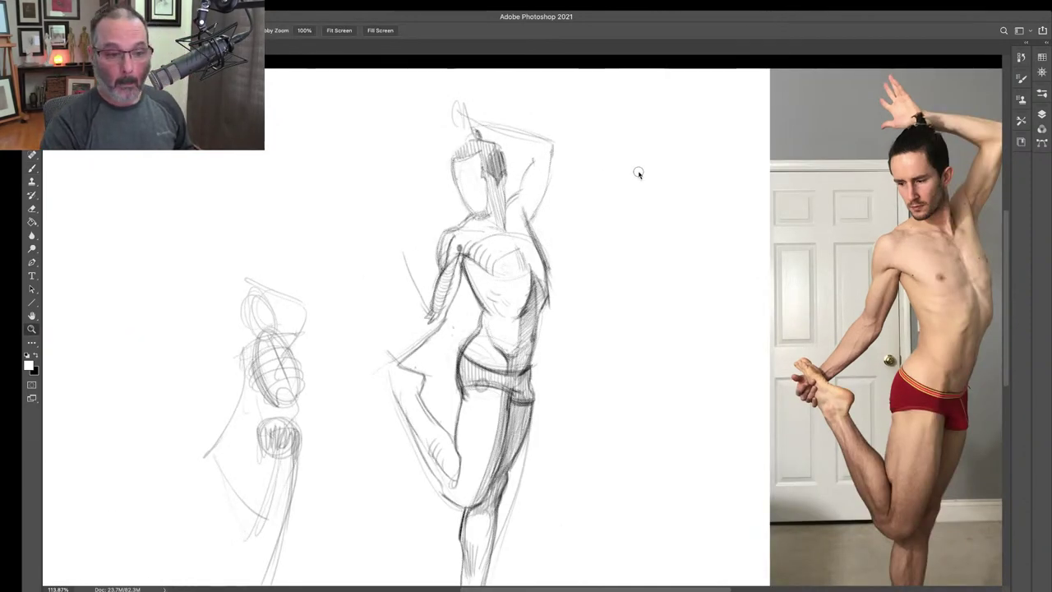
mouse_move(636, 171)
left_mouse_down()
mouse_move(624, 195)
mouse_move(631, 188)
left_mouse_up()
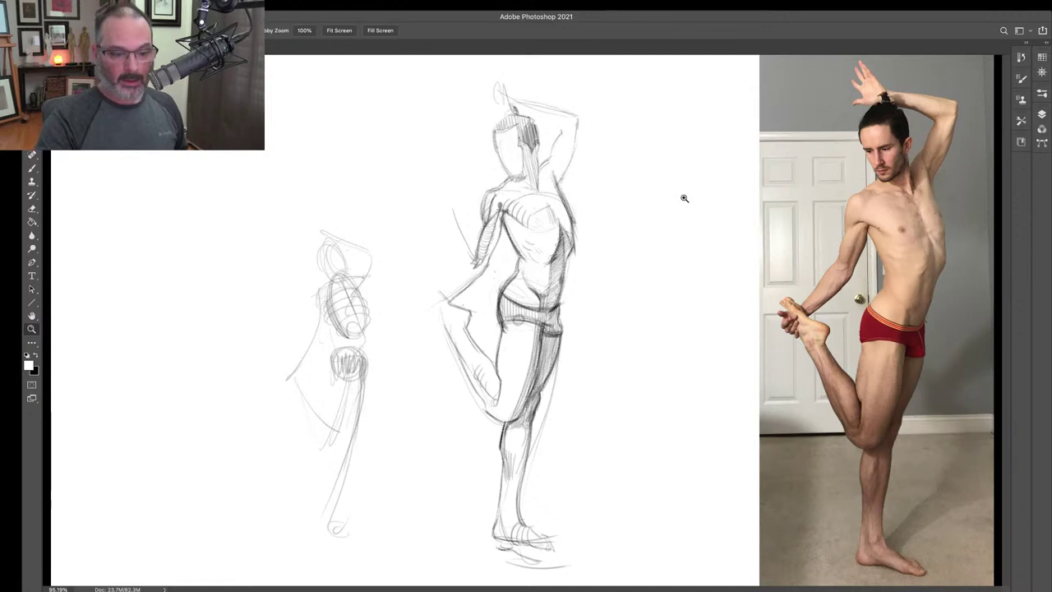
left_click(32, 168)
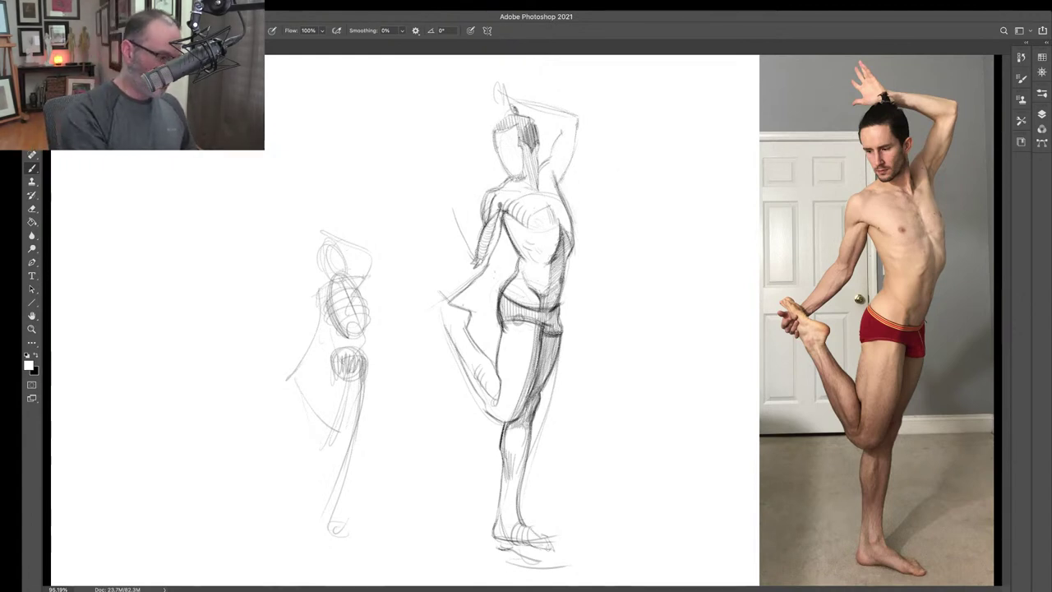
- Draw a long black hooked diagonal stroke right of the head, then return to white
key("x")
mouse_move(669, 154)
left_mouse_down()
mouse_move(581, 201)
mouse_move(616, 191)
left_mouse_up()
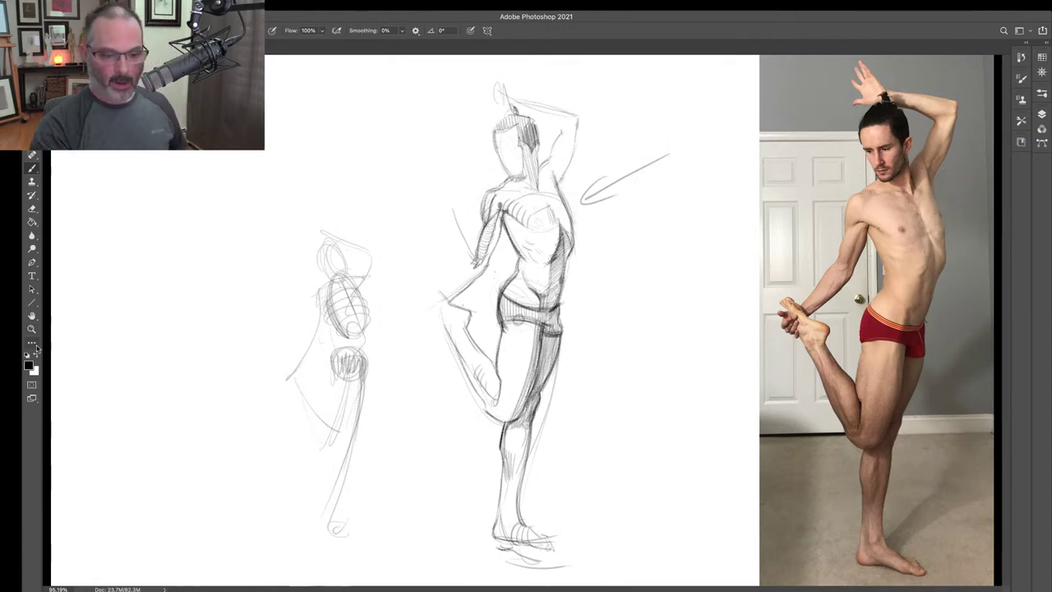
key("x")
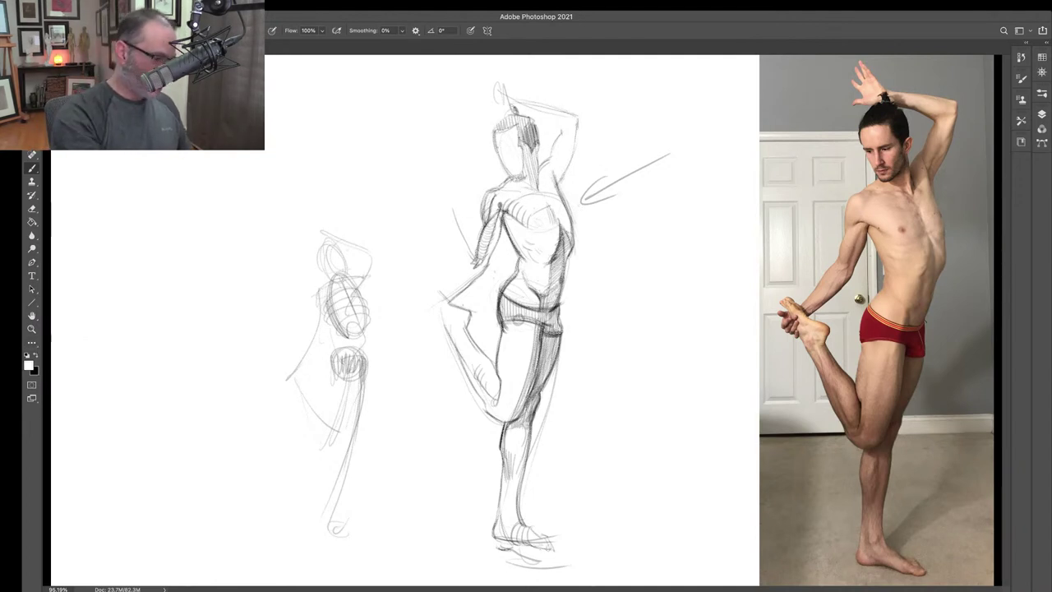